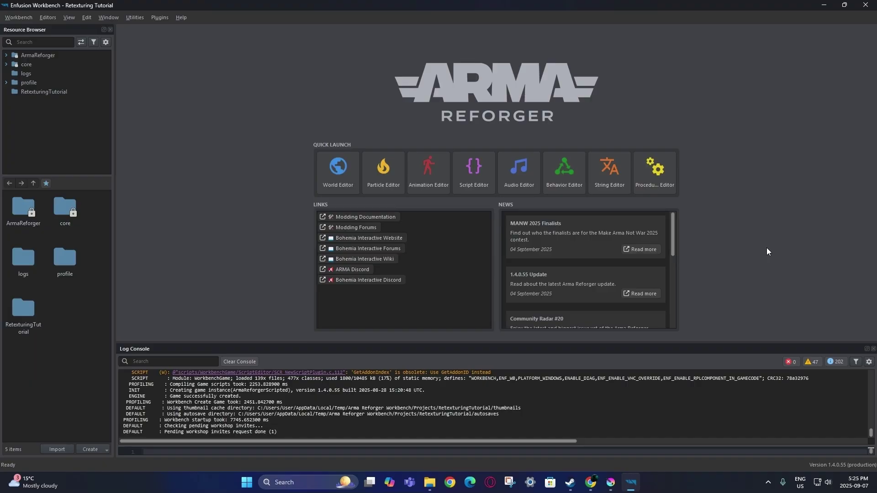
- Browse ArmaReforger > Configs > EntityCatalog > US in the Resource Browser
{"action": "left_click", "coordinate": [65, 52]}
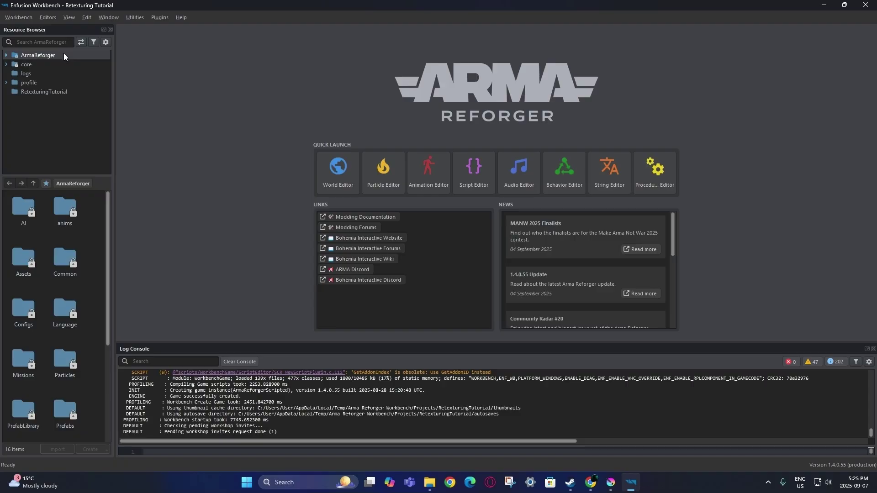
{"action": "double_click", "coordinate": [34, 315]}
{"action": "scroll", "coordinate": [84, 296], "scroll_direction": "down", "scroll_amount": 3}
{"action": "scroll", "coordinate": [97, 298], "scroll_direction": "down", "scroll_amount": 5}
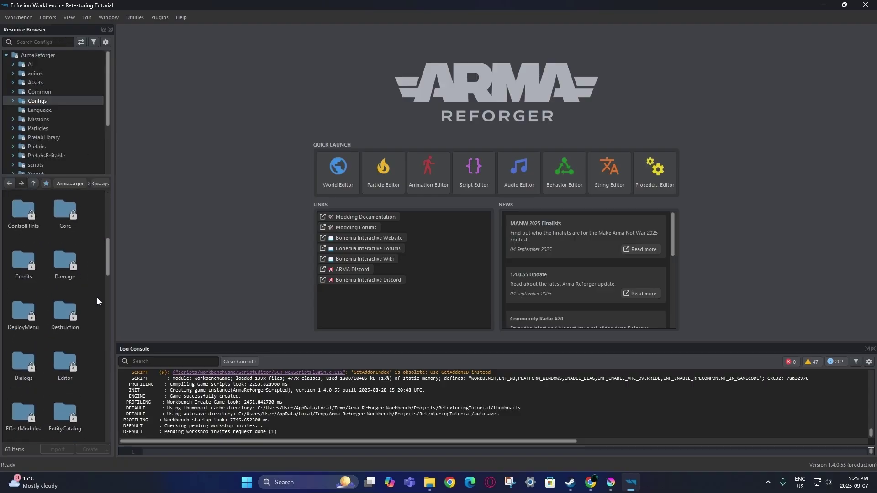
{"action": "scroll", "coordinate": [94, 300], "scroll_direction": "down", "scroll_amount": 1}
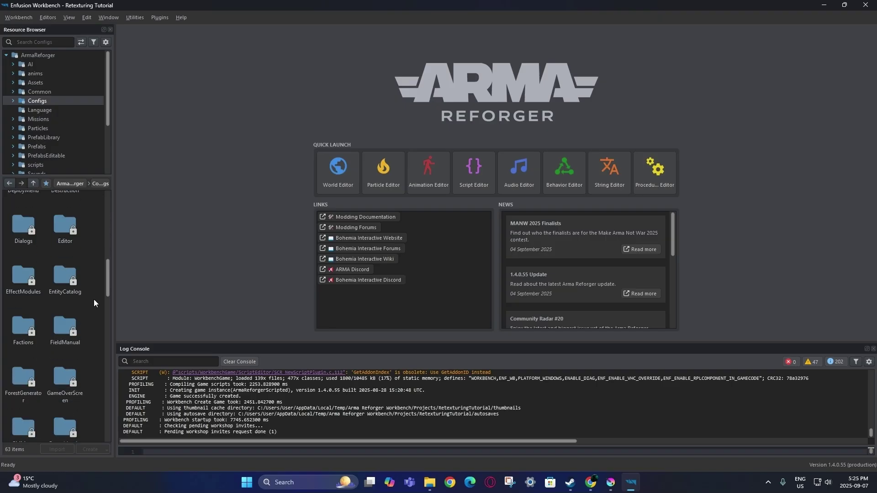
{"action": "double_click", "coordinate": [80, 281]}
{"action": "double_click", "coordinate": [81, 283]}
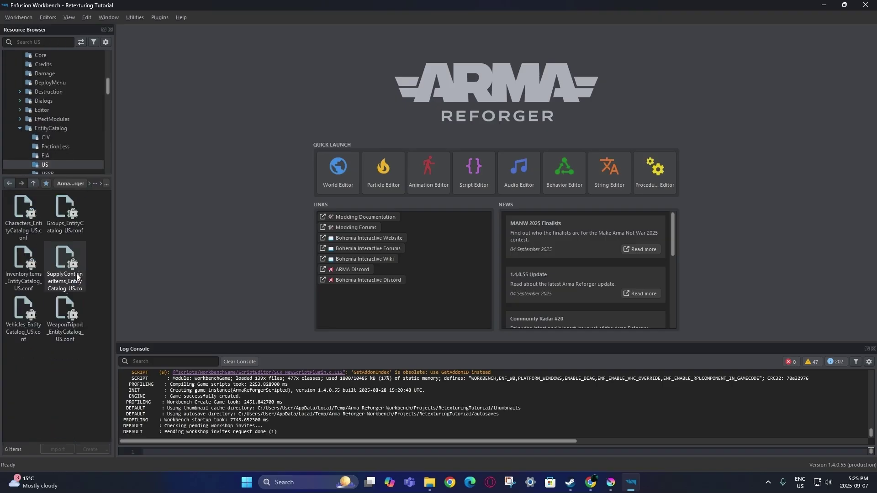
- Inspect InventoryItems_EntityCatalog_US.conf, then close its tab
{"action": "double_click", "coordinate": [22, 278]}
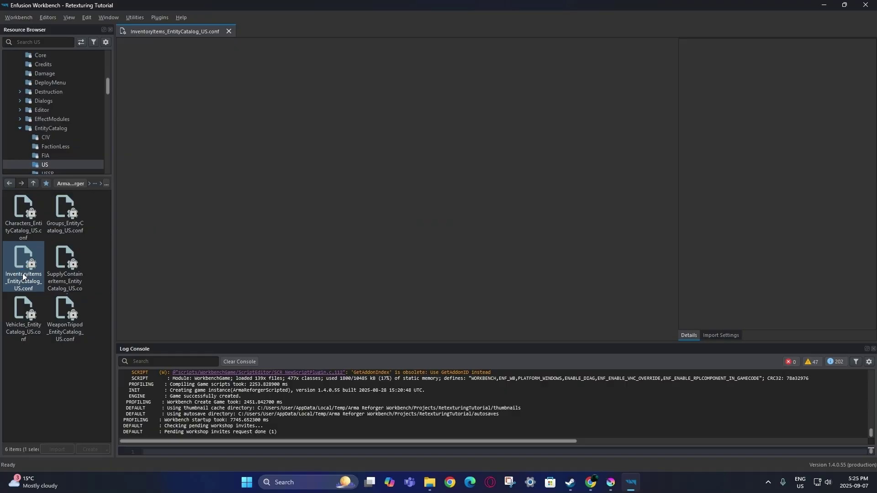
{"action": "scroll", "coordinate": [244, 212], "scroll_direction": "down", "scroll_amount": 5}
{"action": "scroll", "coordinate": [220, 215], "scroll_direction": "up", "scroll_amount": 5}
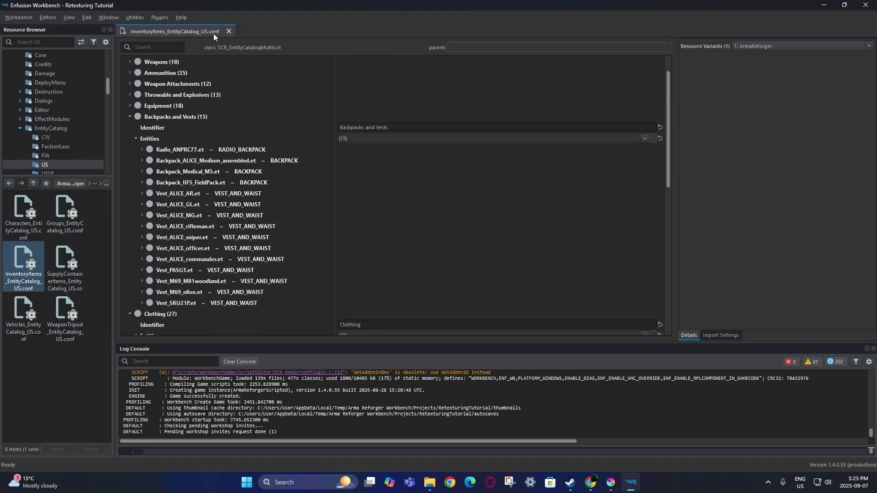
{"action": "left_click", "coordinate": [229, 31]}
- Override InventoryItems_EntityCatalog_US.conf into the RetexturingTutorial addon and open the addon's copy
{"action": "right_click", "coordinate": [37, 274]}
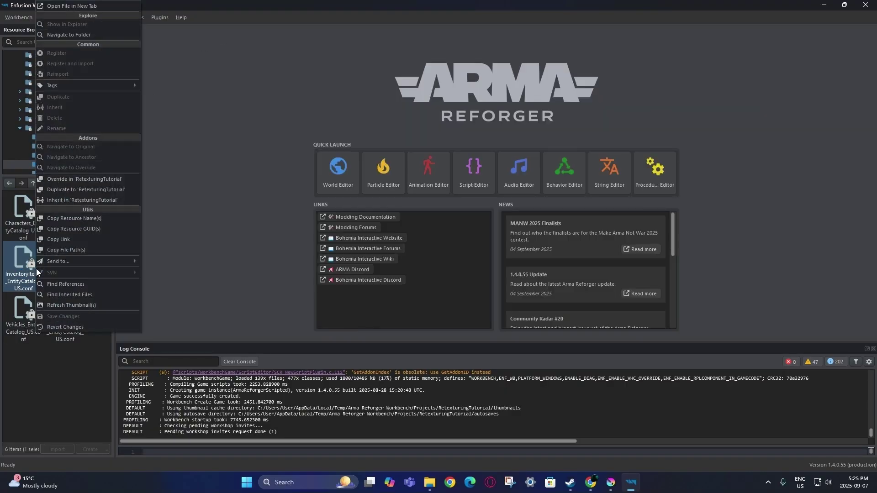
{"action": "left_click", "coordinate": [75, 180]}
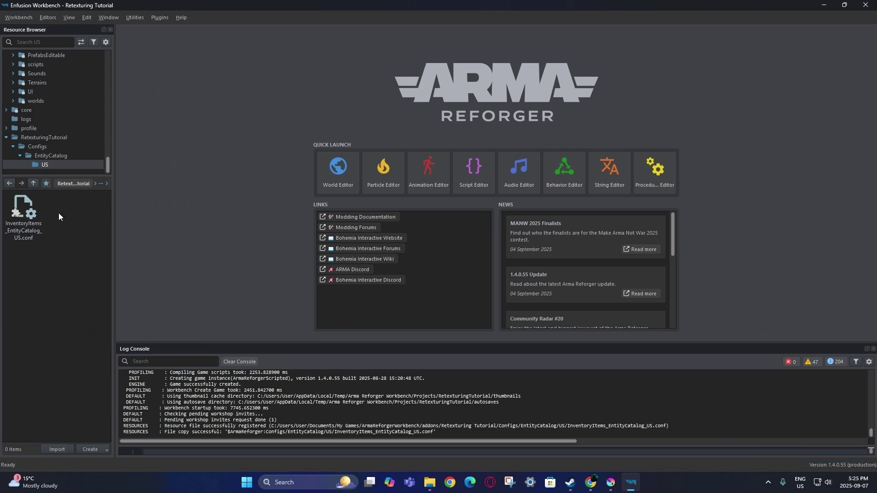
{"action": "double_click", "coordinate": [27, 211]}
{"action": "scroll", "coordinate": [269, 216], "scroll_direction": "down", "scroll_amount": 6}
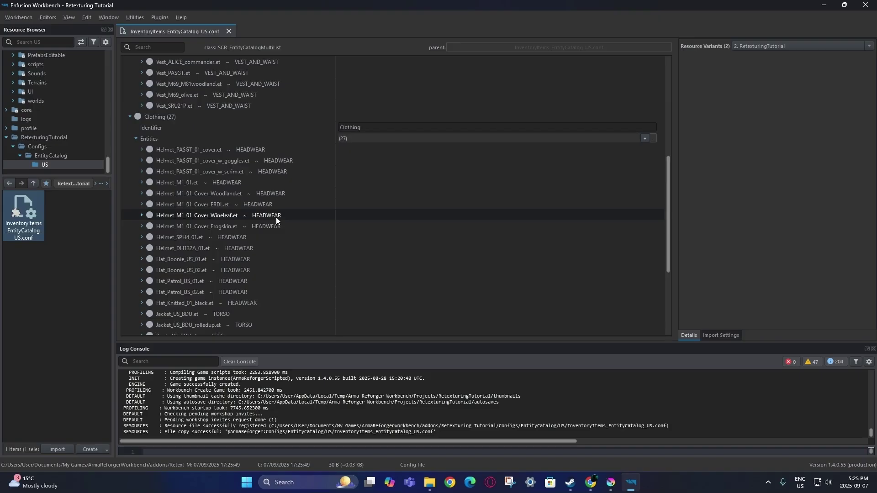
- Add an SCR_EntityCatalogInventoryItem entry to the Clothing list and save the catalog
{"action": "left_click", "coordinate": [645, 138]}
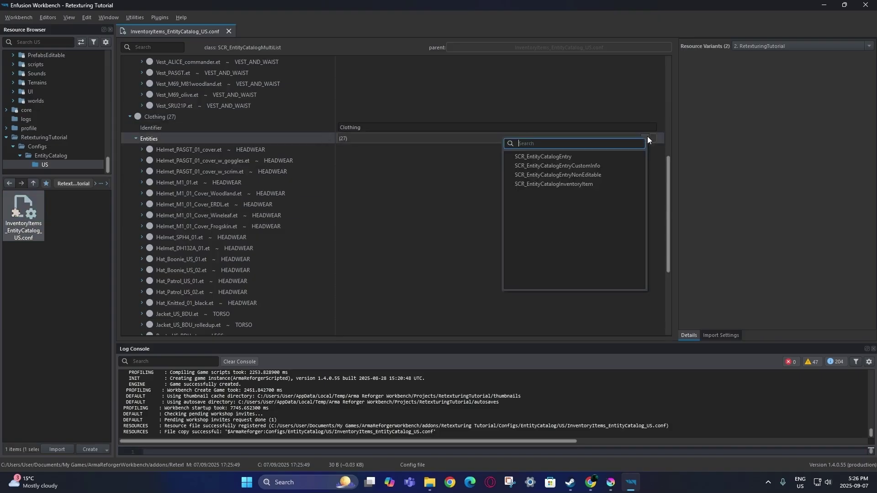
{"action": "left_click", "coordinate": [579, 182]}
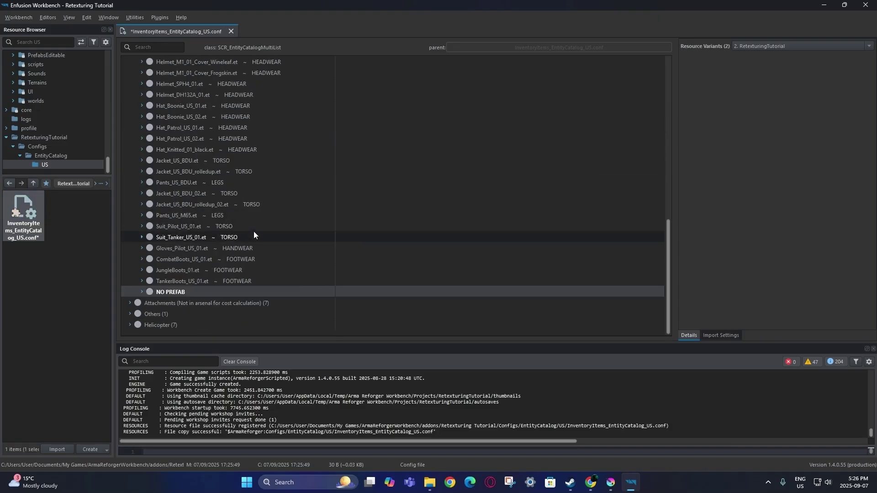
{"action": "left_click", "coordinate": [23, 16]}
{"action": "left_click", "coordinate": [24, 35]}
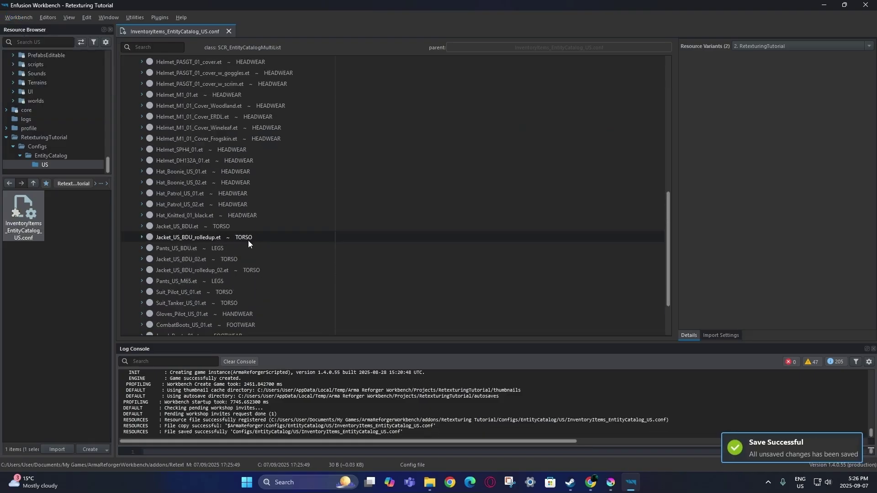
- Copy the Jacket_US_BDU entry and paste it onto the empty NO PREFAB entry
{"action": "scroll", "coordinate": [221, 194], "scroll_direction": "up", "scroll_amount": 4}
{"action": "scroll", "coordinate": [220, 196], "scroll_direction": "down", "scroll_amount": 3}
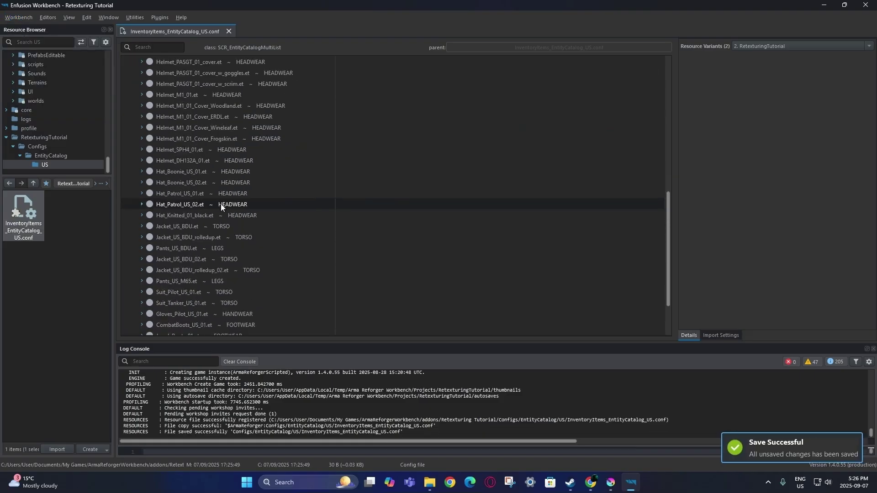
{"action": "right_click", "coordinate": [213, 196]}
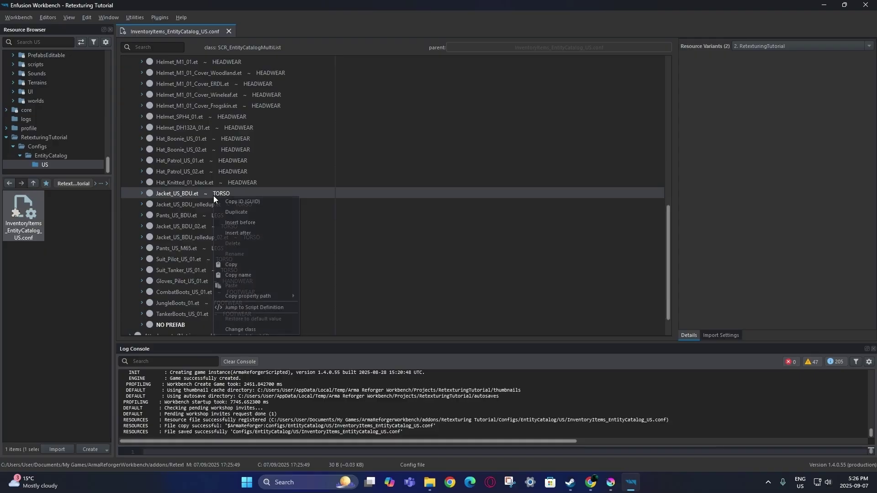
{"action": "left_click", "coordinate": [238, 264]}
{"action": "scroll", "coordinate": [214, 264], "scroll_direction": "down", "scroll_amount": 1}
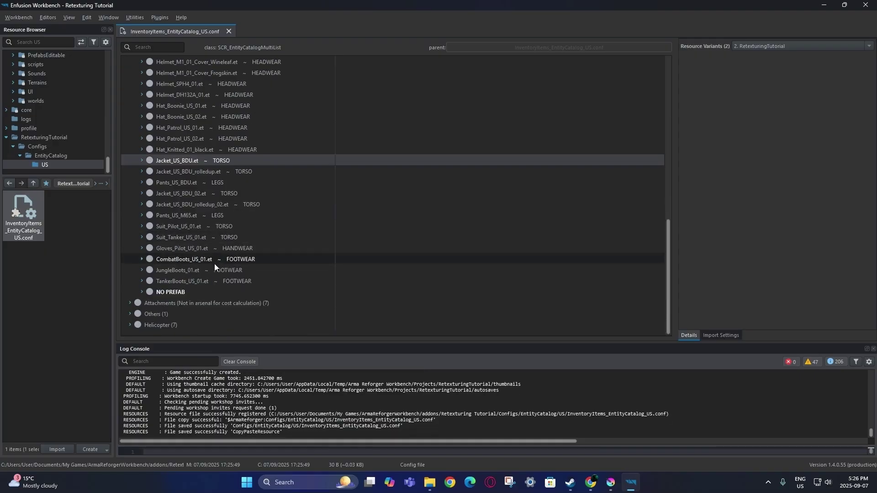
{"action": "right_click", "coordinate": [192, 293]}
{"action": "left_click", "coordinate": [224, 382]}
{"action": "left_click", "coordinate": [142, 292]}
{"action": "scroll", "coordinate": [142, 294], "scroll_direction": "down", "scroll_amount": 2}
- Inherit Jacket_US_BDU.et into RetexturingTutorial as Jacket_Test_BDU.et
{"action": "left_click", "coordinate": [621, 251]}
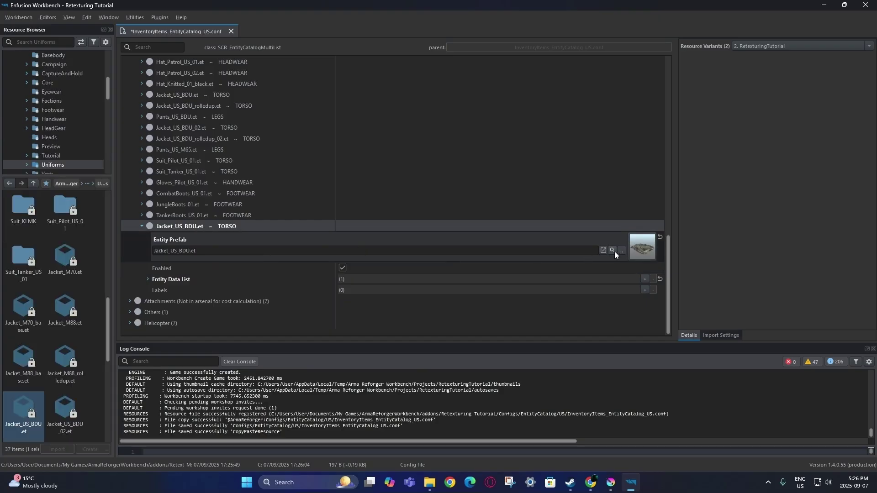
{"action": "right_click", "coordinate": [29, 416]}
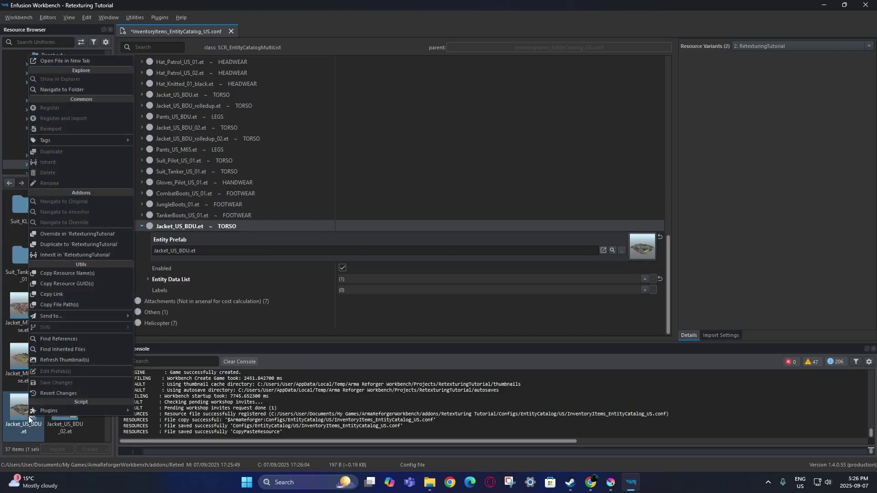
{"action": "left_click", "coordinate": [94, 255]}
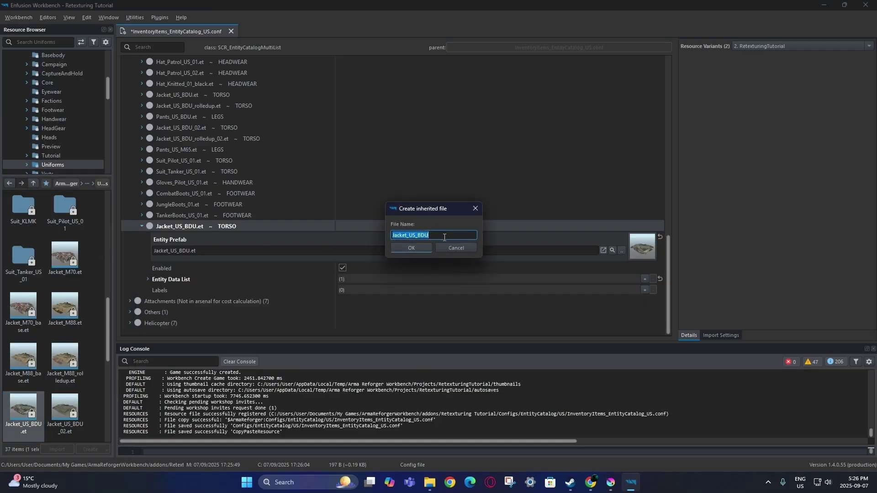
{"action": "left_click", "coordinate": [413, 236]}
{"action": "key", "text": "BackSpace"}
{"action": "key", "text": "BackSpace"}
{"action": "type", "text": "Test"}
{"action": "left_click", "coordinate": [421, 251]}
- Set Jacket_Test_BDU.et as the new entry's Entity Prefab and save all files
{"action": "left_click_drag", "start_coordinate": [35, 204], "coordinate": [239, 246]}
{"action": "left_click", "coordinate": [18, 18]}
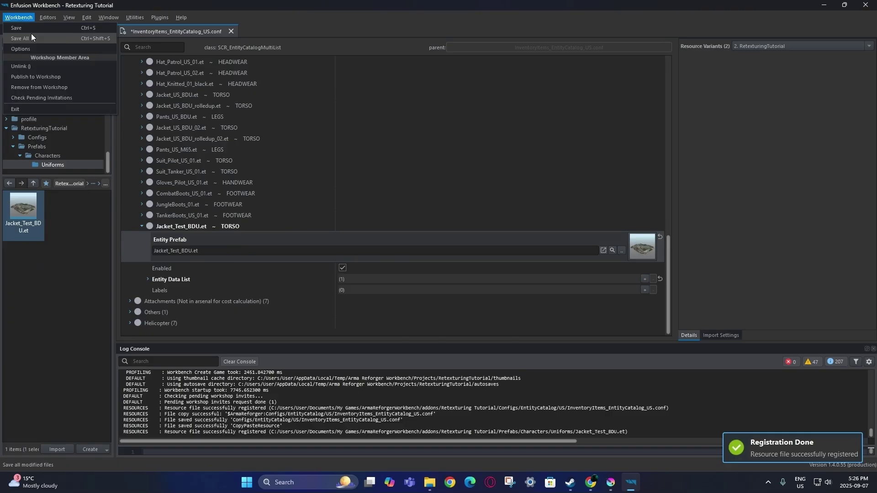
{"action": "left_click", "coordinate": [31, 34]}
{"action": "left_click", "coordinate": [73, 224]}
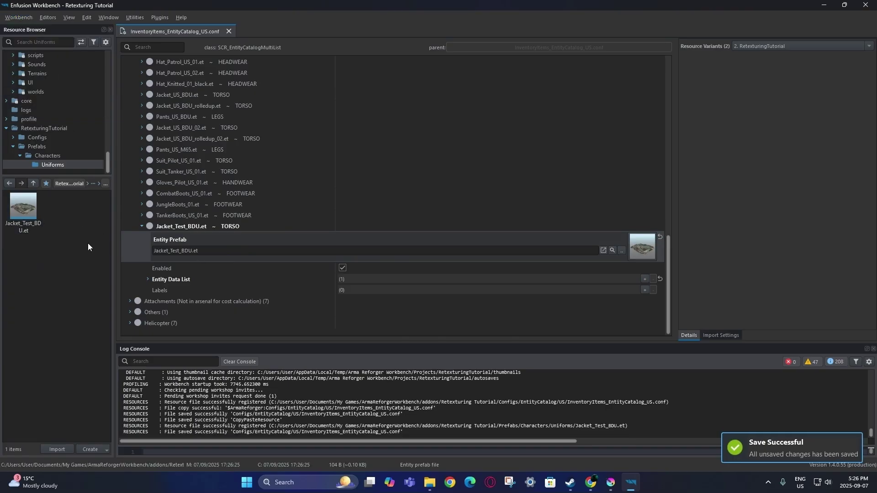
- Open Jacket_Test_BDU in World Editor and locate its MeshObject material file
{"action": "double_click", "coordinate": [24, 216]}
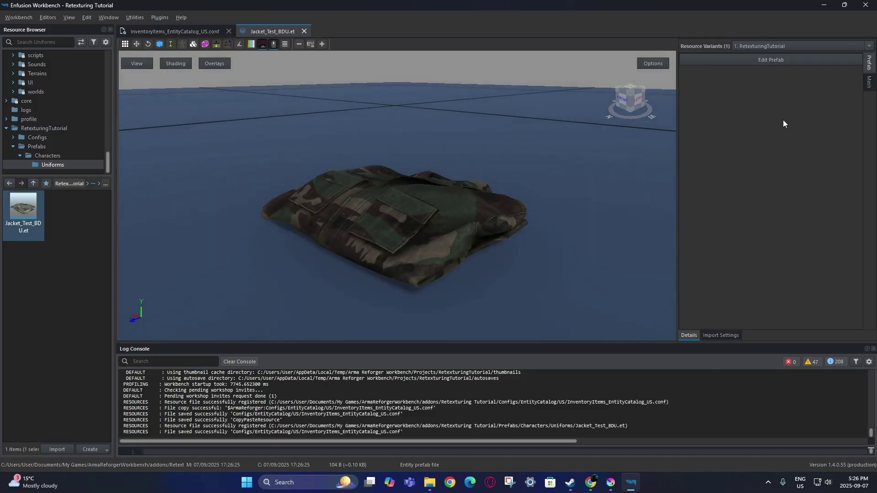
{"action": "left_click", "coordinate": [771, 59]}
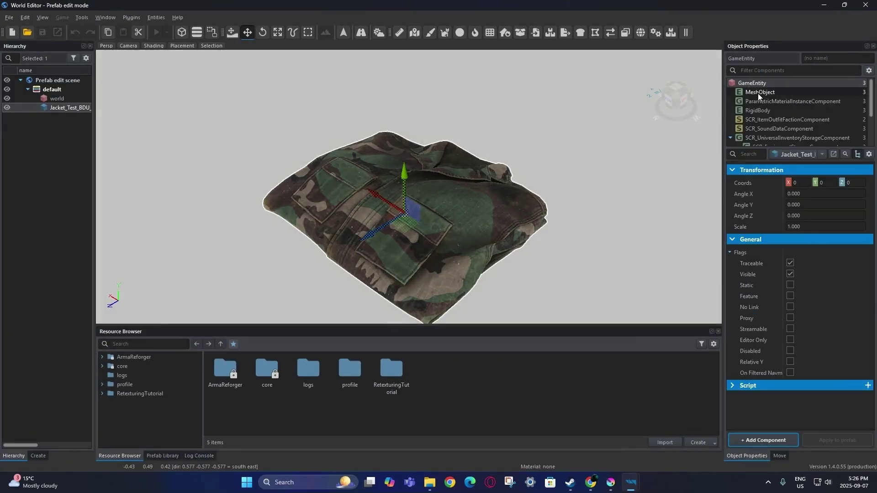
{"action": "left_click", "coordinate": [758, 93]}
{"action": "left_click", "coordinate": [822, 234]}
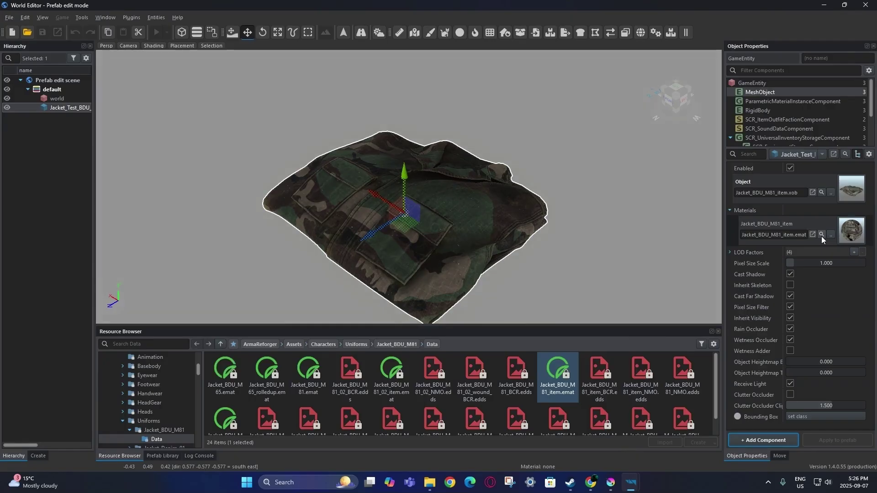
- Duplicate the item material as Jacket_BDU_M81_item_Test.emat
{"action": "right_click", "coordinate": [563, 378]}
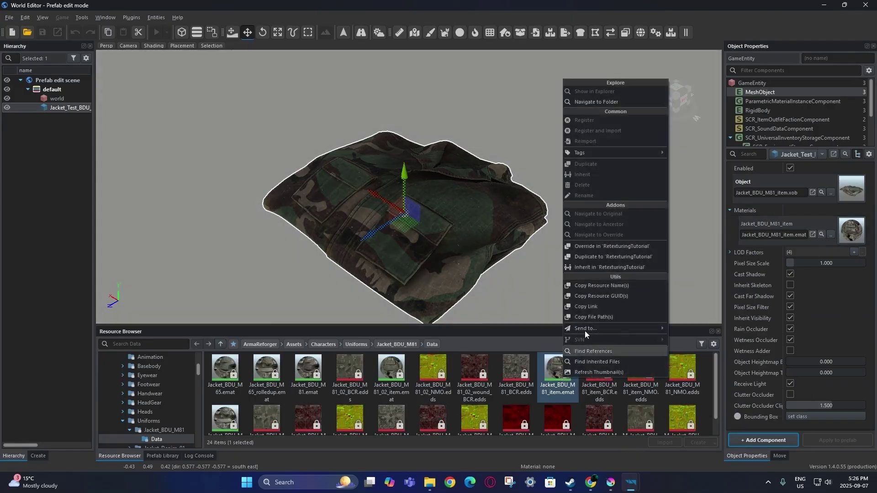
{"action": "left_click", "coordinate": [618, 260]}
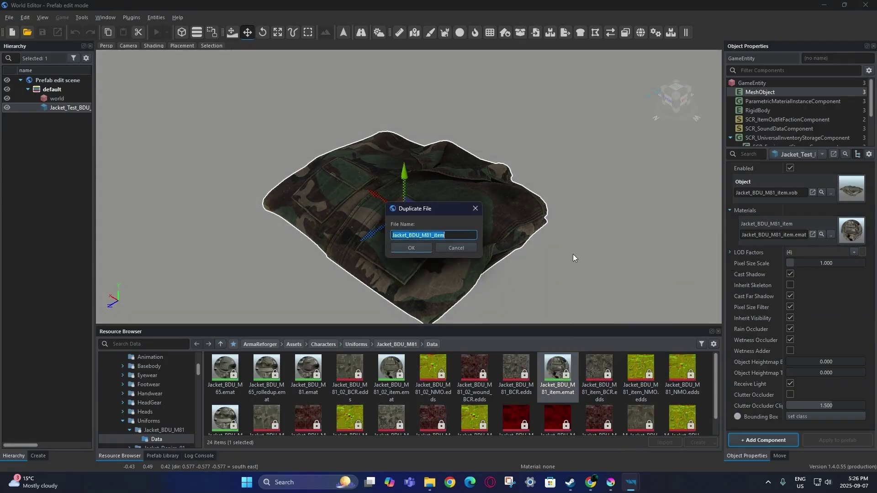
{"action": "left_click", "coordinate": [461, 237]}
{"action": "type", "text": "_TEst"}
{"action": "key", "text": "BackSpace"}
{"action": "key", "text": "BackSpace"}
{"action": "key", "text": "BackSpace"}
{"action": "type", "text": "est"}
{"action": "left_click", "coordinate": [425, 248]}
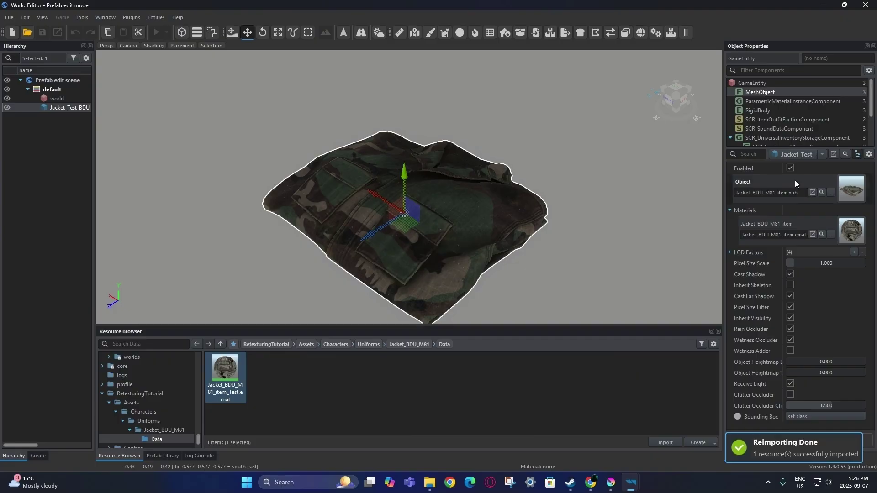
- Duplicate the Jacket_BDU_M81 material as Jacket_BDU_M81_Test.emat
{"action": "left_click", "coordinate": [822, 235]}
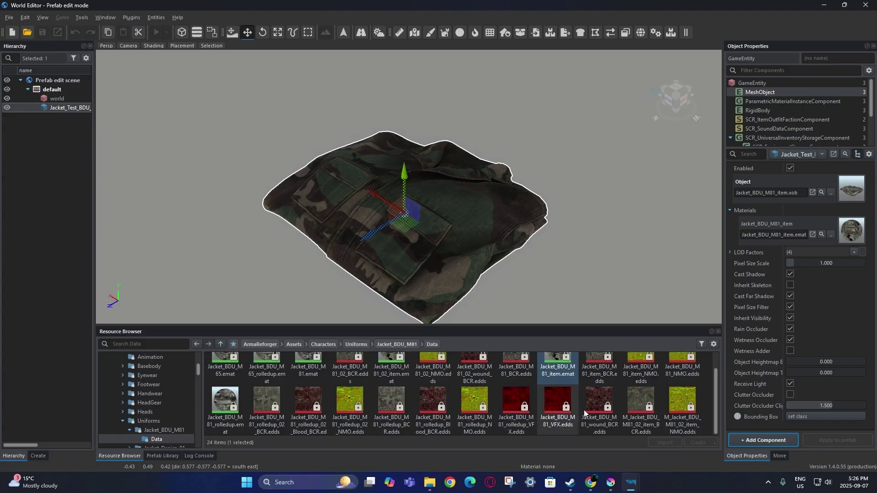
{"action": "right_click", "coordinate": [322, 375]}
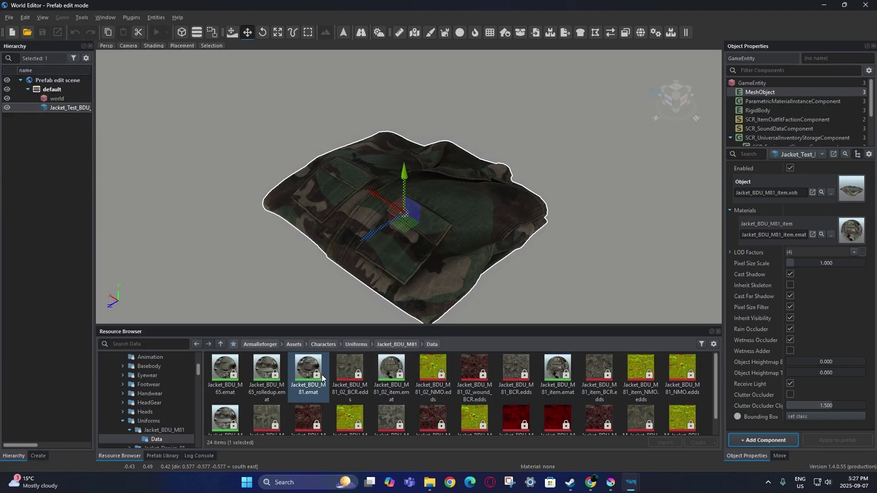
{"action": "left_click", "coordinate": [369, 253]}
{"action": "left_click", "coordinate": [437, 234]}
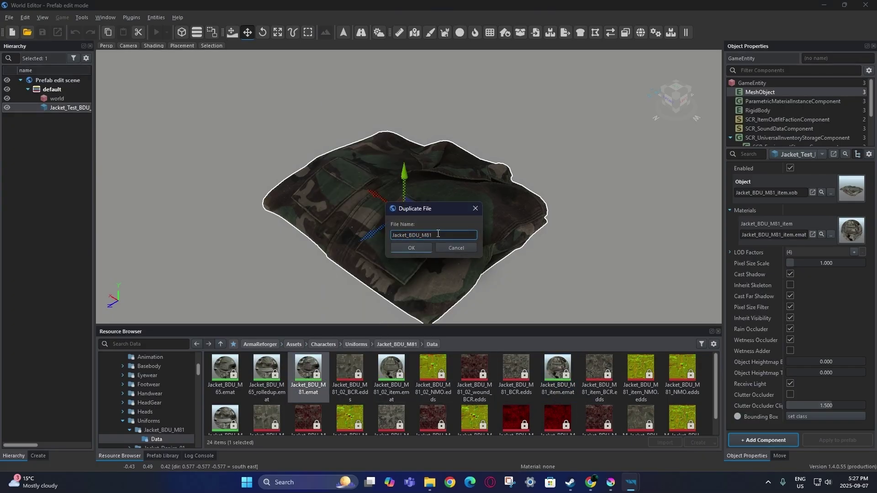
{"action": "type", "text": "_Test"}
{"action": "left_click", "coordinate": [422, 249]}
{"action": "left_click", "coordinate": [395, 369]}
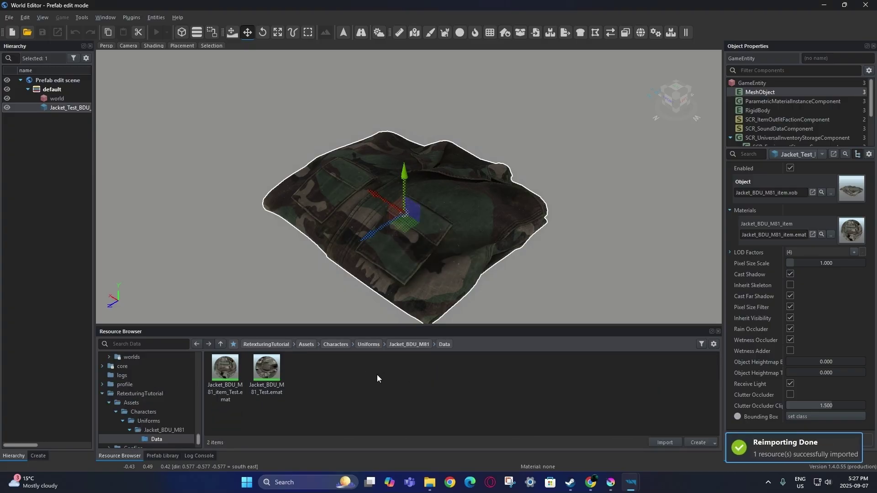
- Rename the Jacket_BDU_M81 folder to Jacket_Test
{"action": "right_click", "coordinate": [174, 432]}
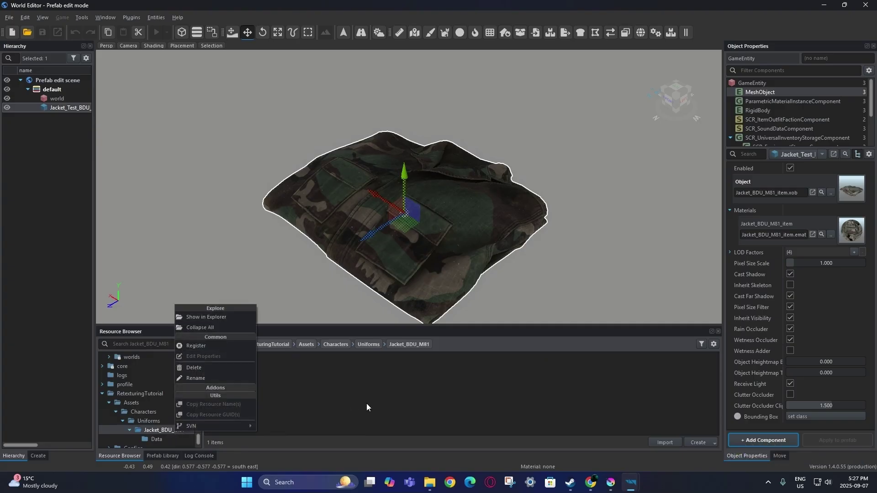
{"action": "left_click", "coordinate": [366, 404]}
{"action": "right_click", "coordinate": [179, 430]}
{"action": "left_click", "coordinate": [205, 374]}
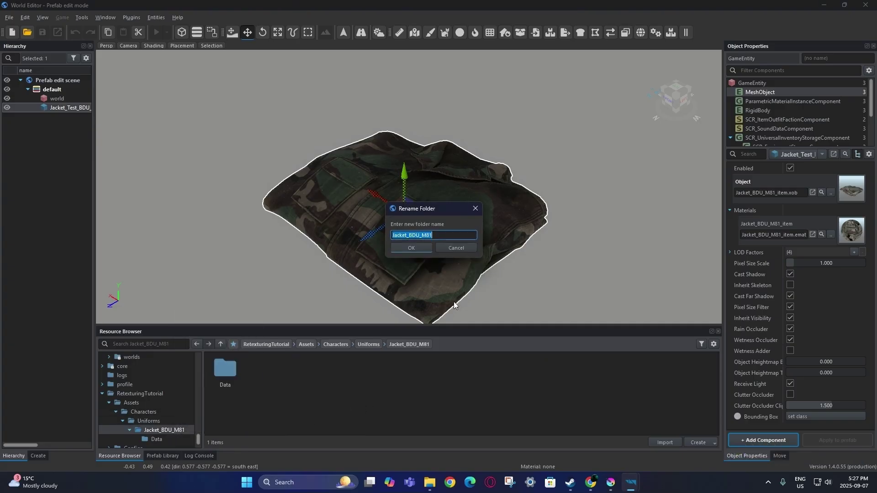
{"action": "left_click_drag", "start_coordinate": [443, 235], "coordinate": [408, 235]}
{"action": "type", "text": "Test"}
{"action": "left_click", "coordinate": [412, 247]}
- Open Jacket_Test/Data and assign Jacket_BDU_M81_item_Test.emat to the jacket mesh
{"action": "double_click", "coordinate": [244, 378]}
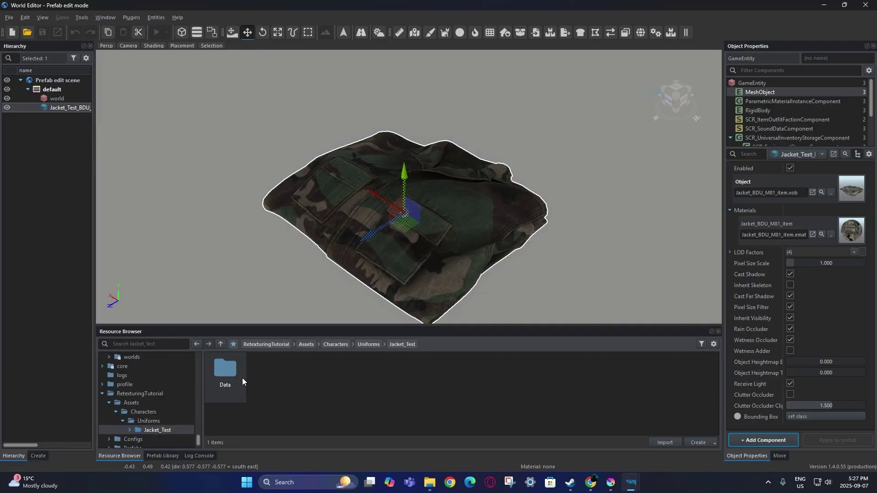
{"action": "double_click", "coordinate": [242, 377]}
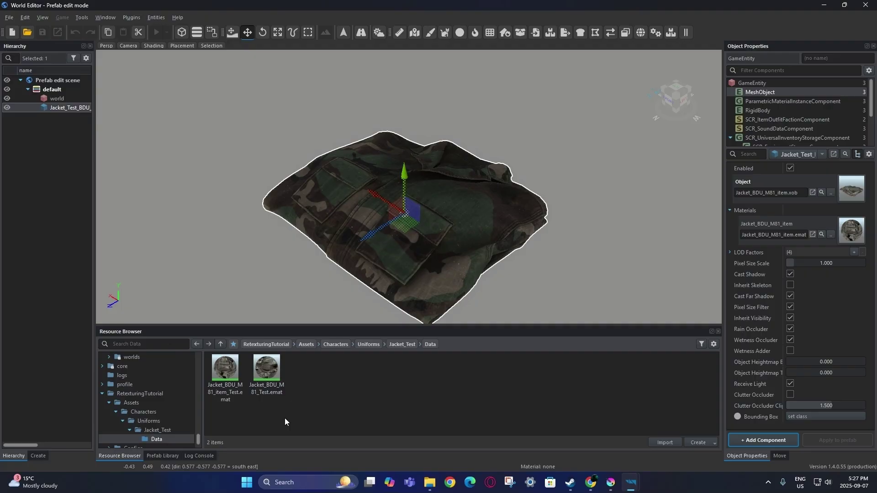
{"action": "left_click_drag", "start_coordinate": [231, 386], "coordinate": [769, 229]}
- Set BaseLoadoutClothComponent item override to item_Test.emat, worn override to Jacket_BDU_M81_Test.emat, and save
{"action": "scroll", "coordinate": [816, 103], "scroll_direction": "down", "scroll_amount": 1}
{"action": "scroll", "coordinate": [815, 102], "scroll_direction": "down", "scroll_amount": 1}
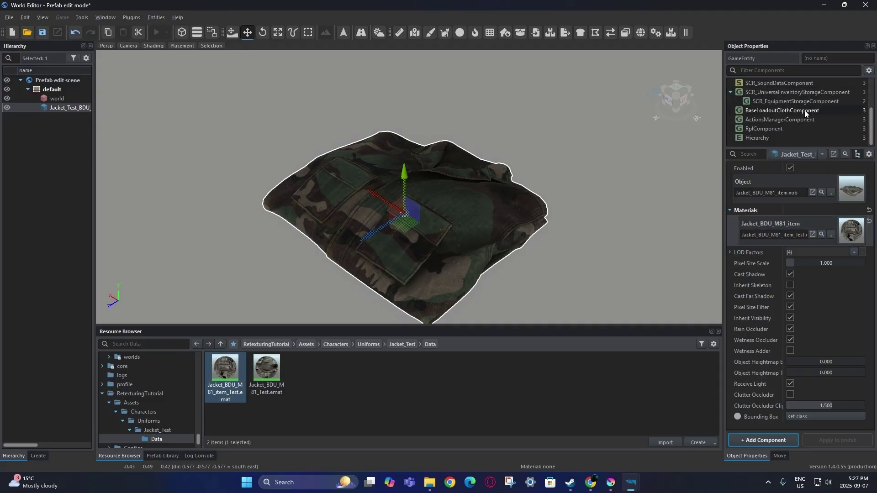
{"action": "left_click", "coordinate": [802, 110]}
{"action": "scroll", "coordinate": [732, 259], "scroll_direction": "down", "scroll_amount": 5}
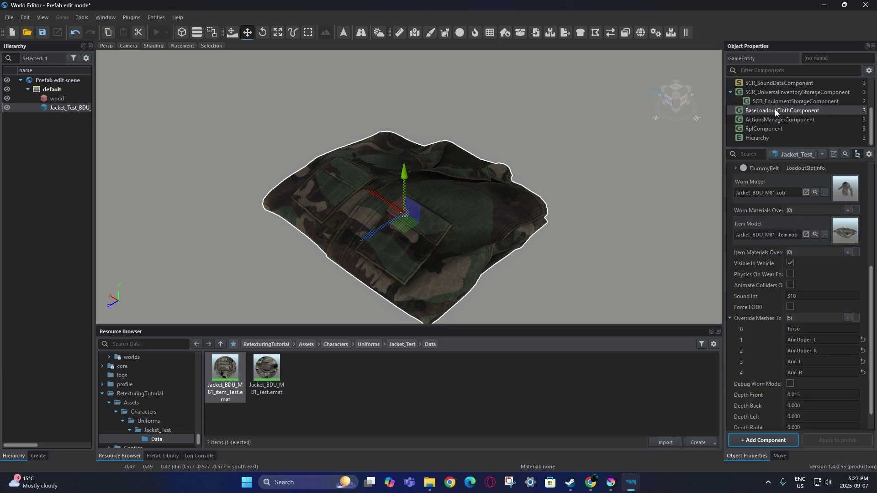
{"action": "left_click", "coordinate": [846, 253]}
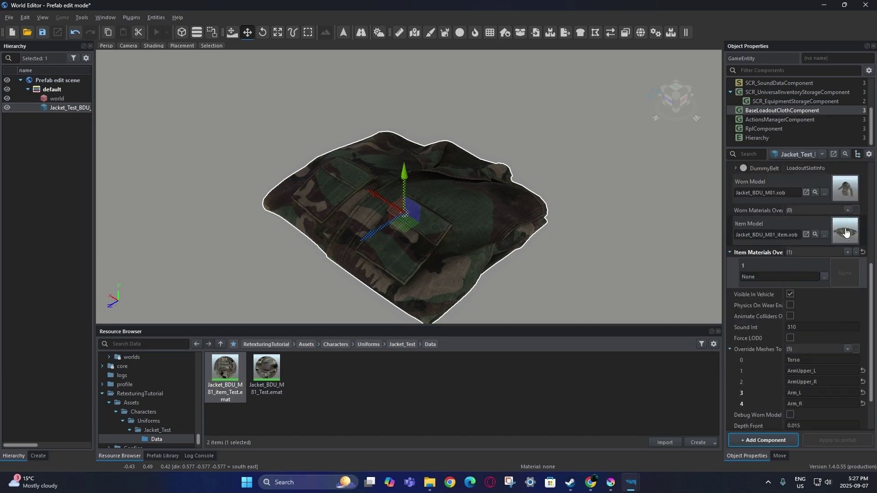
{"action": "left_click", "coordinate": [849, 210]}
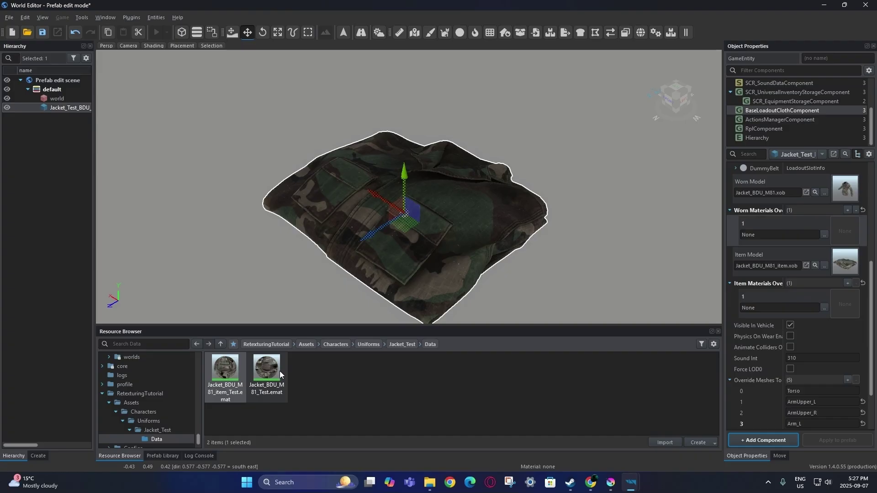
{"action": "left_click_drag", "start_coordinate": [273, 374], "coordinate": [805, 298]}
{"action": "left_click_drag", "start_coordinate": [281, 372], "coordinate": [779, 229]}
{"action": "left_click", "coordinate": [42, 32]}
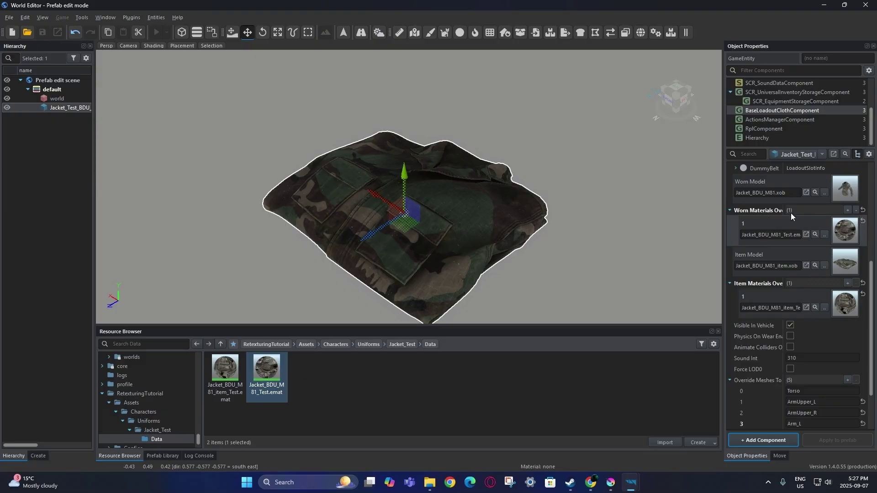
- Trim the worn overrides to a single Jacket_BDU_M81_Test.emat entry and save
{"action": "left_click", "coordinate": [848, 211]}
{"action": "left_click_drag", "start_coordinate": [224, 372], "coordinate": [796, 275]}
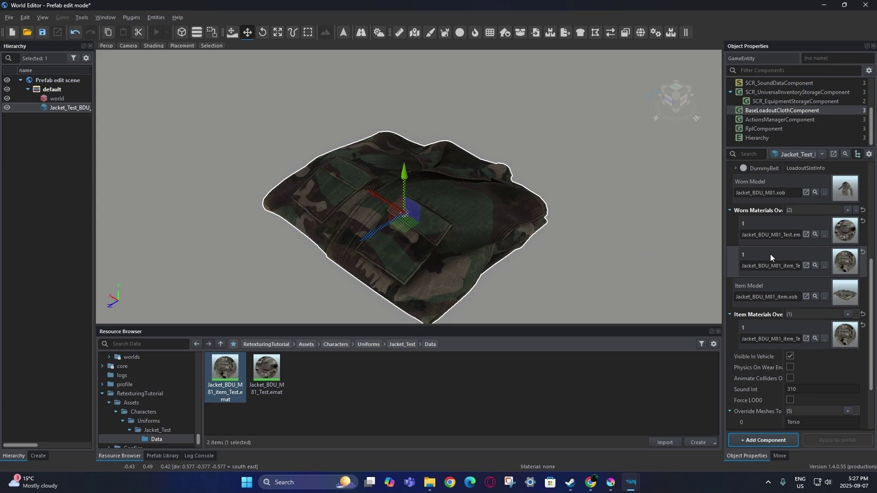
{"action": "left_click_drag", "start_coordinate": [753, 252], "coordinate": [755, 216]}
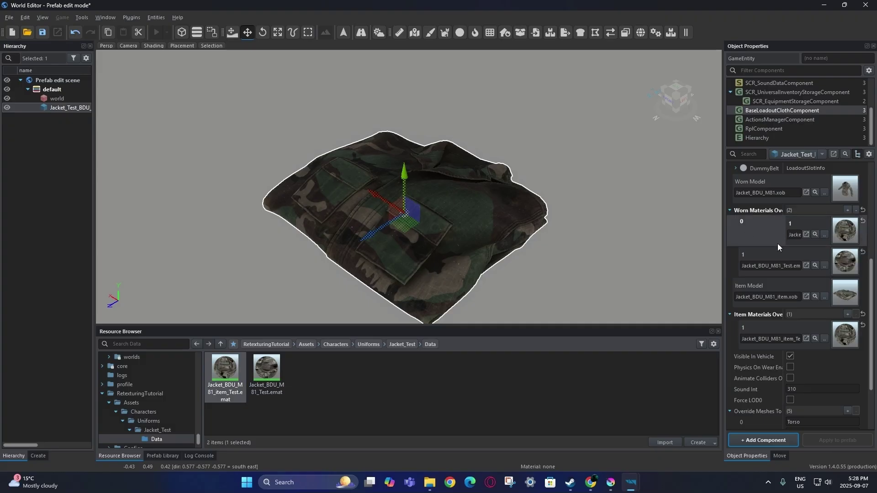
{"action": "left_click", "coordinate": [856, 211]}
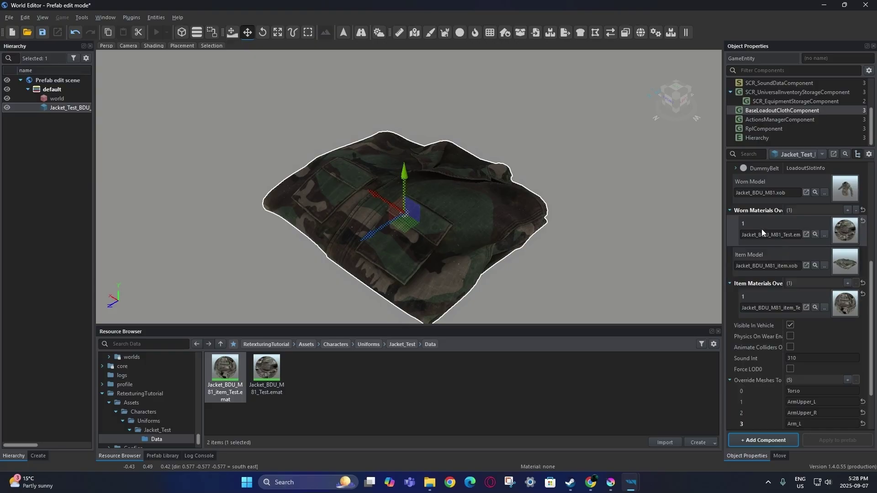
{"action": "key", "text": "ctrl+s"}
{"action": "left_click", "coordinate": [437, 415]}
{"action": "scroll", "coordinate": [803, 122], "scroll_direction": "up", "scroll_amount": 1}
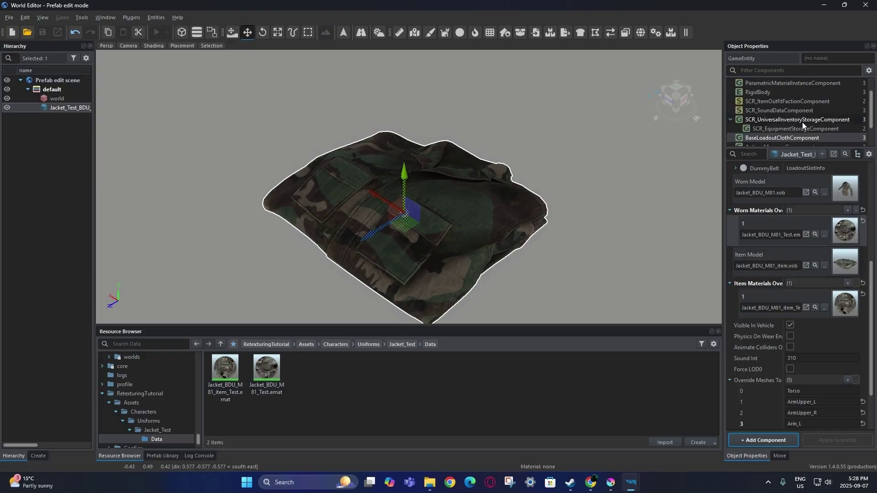
- Enable Preview Worn under PreviewRender in SCR_UniversalInventoryStorageComponent
{"action": "left_click", "coordinate": [801, 123]}
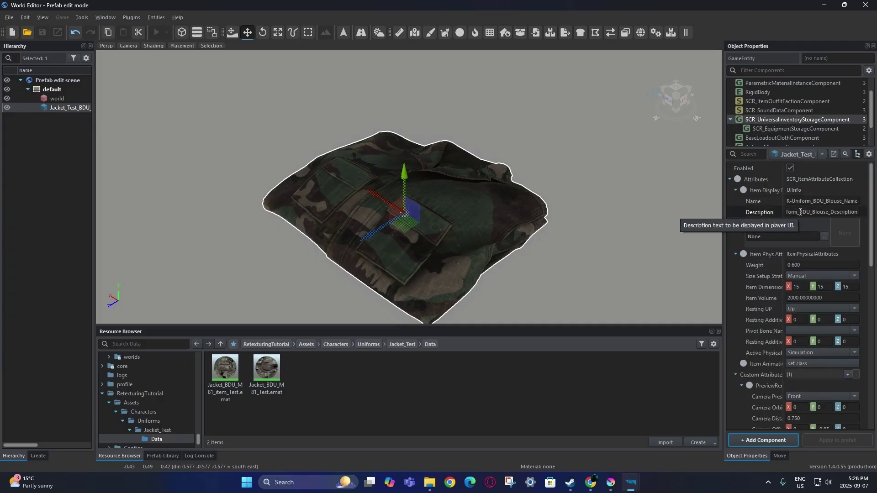
{"action": "scroll", "coordinate": [764, 316], "scroll_direction": "down", "scroll_amount": 1}
{"action": "scroll", "coordinate": [763, 316], "scroll_direction": "down", "scroll_amount": 6}
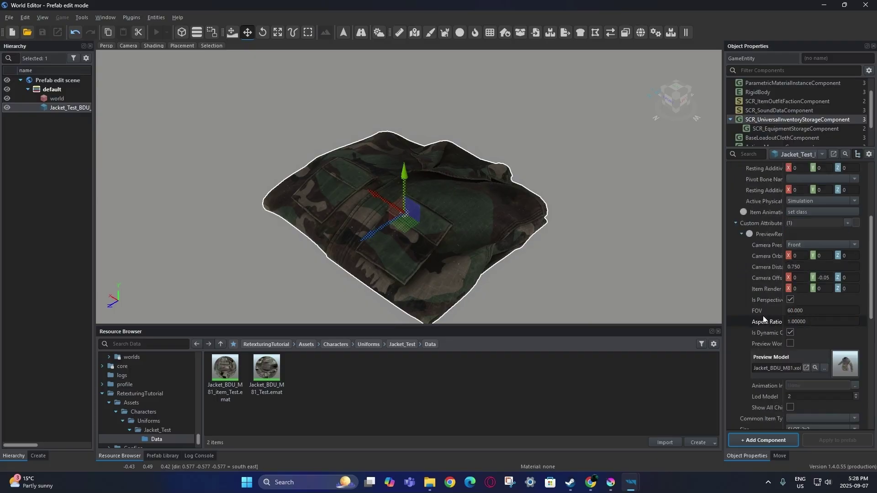
{"action": "scroll", "coordinate": [764, 316], "scroll_direction": "up", "scroll_amount": 1}
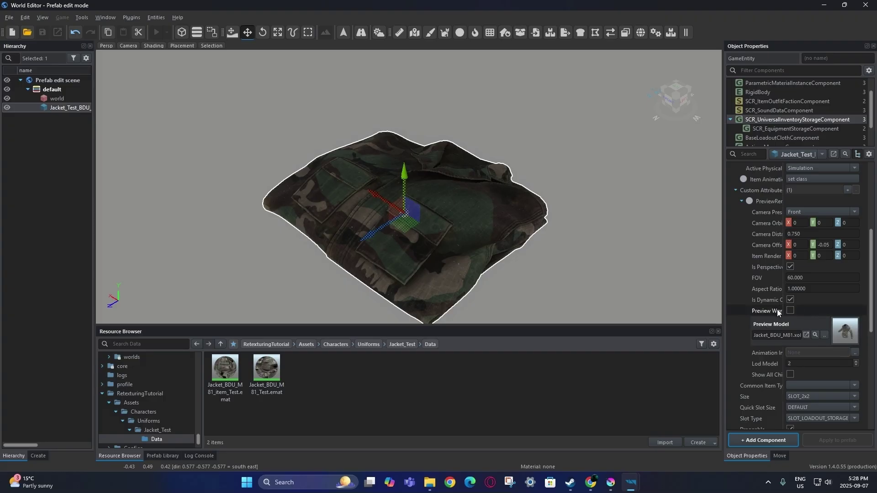
{"action": "mouse_move", "coordinate": [777, 310]}
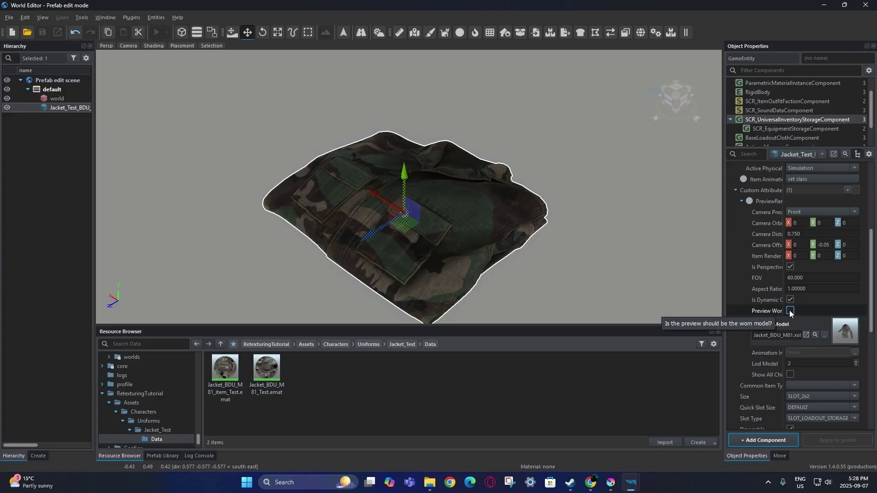
{"action": "left_click", "coordinate": [789, 310]}
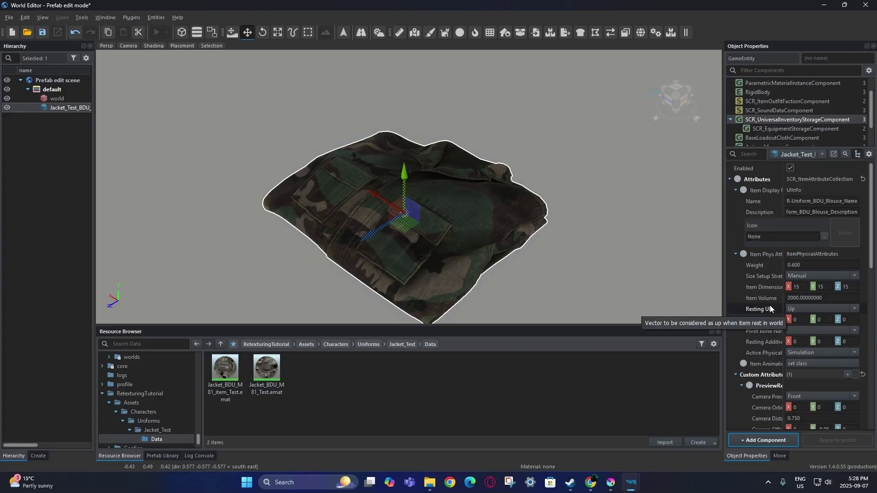
- Save the jacket prefab and close the World Editor
{"action": "left_click", "coordinate": [42, 33]}
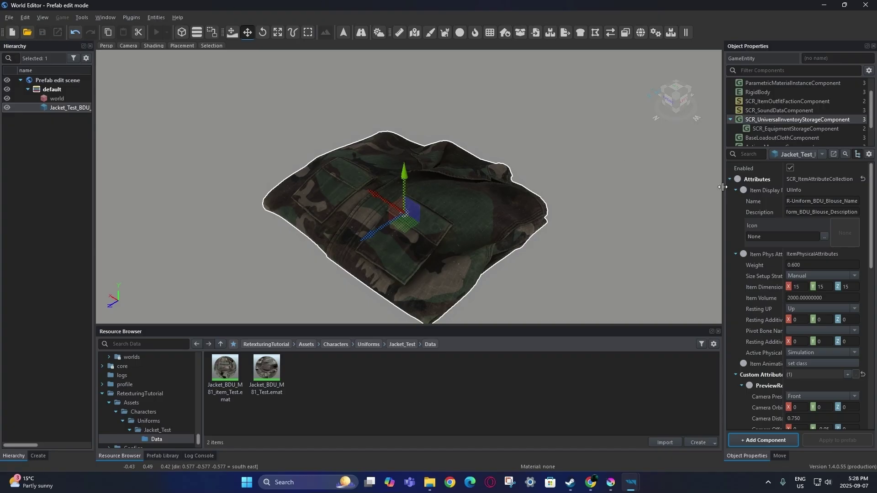
{"action": "left_click", "coordinate": [794, 101]}
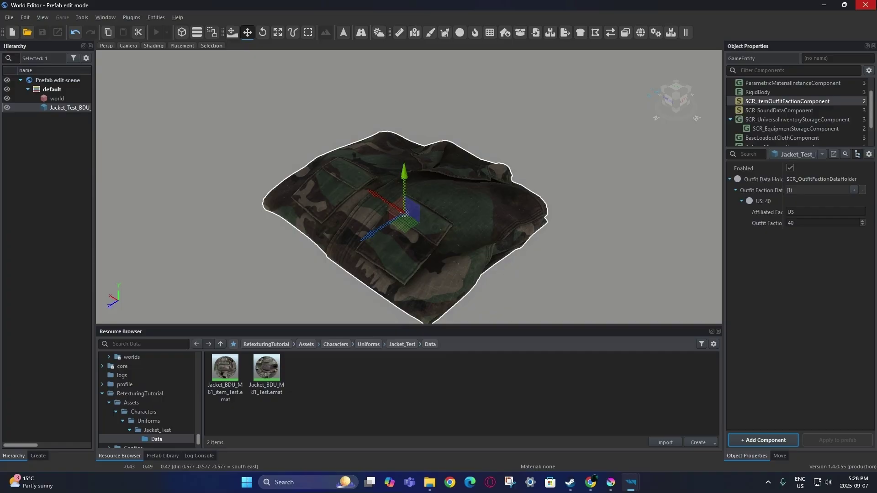
{"action": "left_click", "coordinate": [865, 5]}
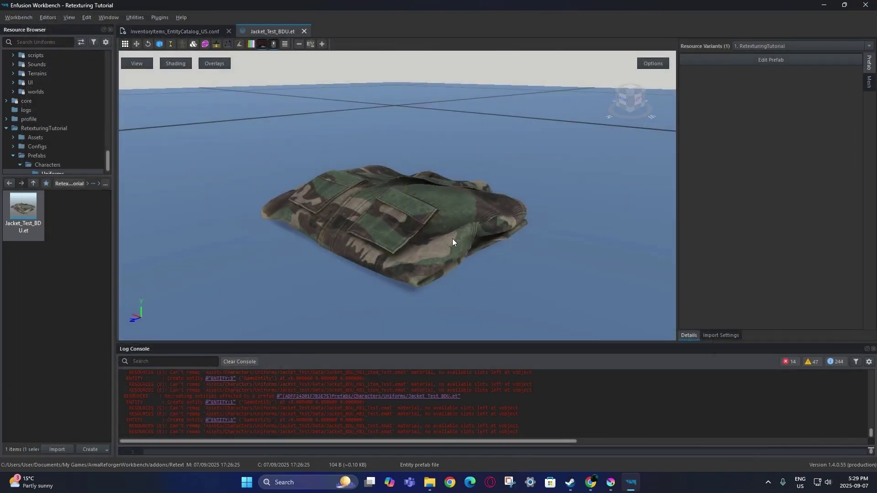
- Open Jacket_BDU_M81_Test.emat from Characters/Uniforms/Jacket_Test/Data, previewed on a cube
{"action": "scroll", "coordinate": [58, 126], "scroll_direction": "up", "scroll_amount": 4}
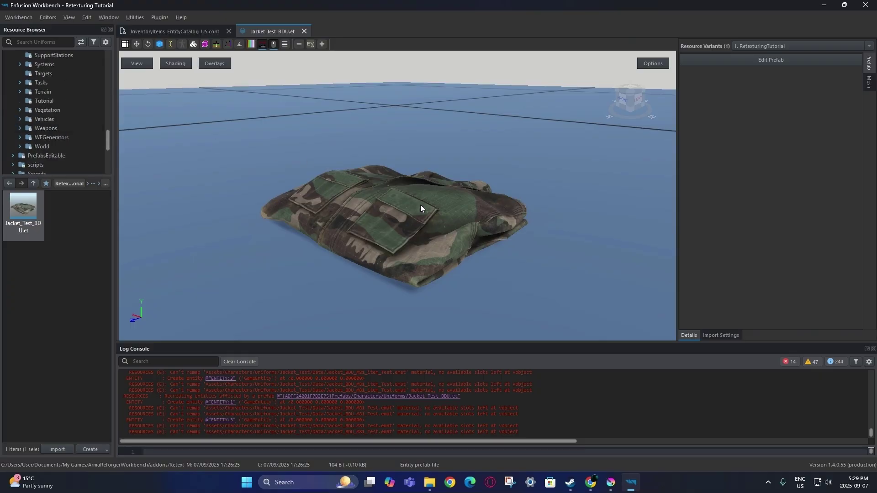
{"action": "scroll", "coordinate": [65, 138], "scroll_direction": "up", "scroll_amount": 10}
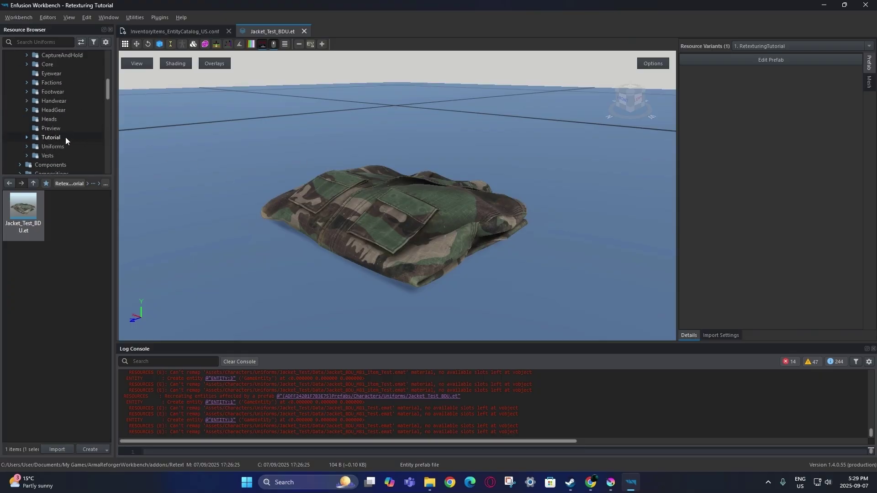
{"action": "double_click", "coordinate": [54, 56]}
{"action": "left_click", "coordinate": [36, 101]}
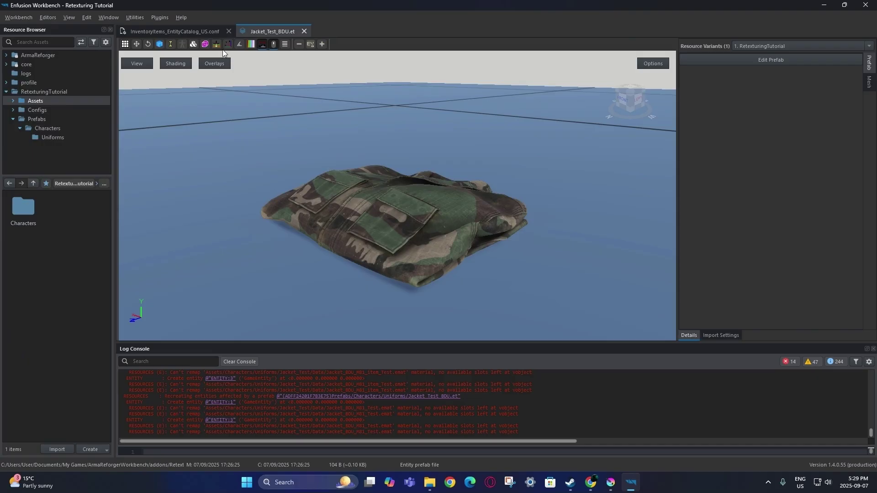
{"action": "double_click", "coordinate": [20, 203]}
{"action": "double_click", "coordinate": [20, 204]}
{"action": "double_click", "coordinate": [20, 203]}
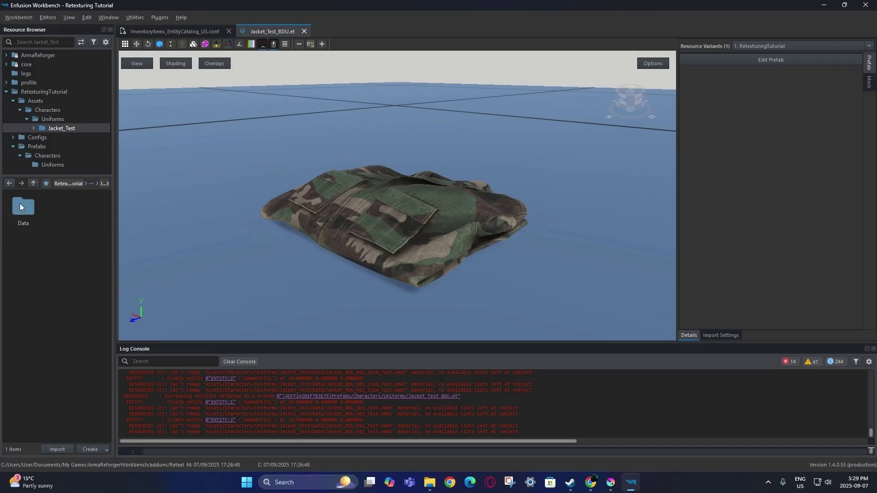
{"action": "double_click", "coordinate": [20, 203]}
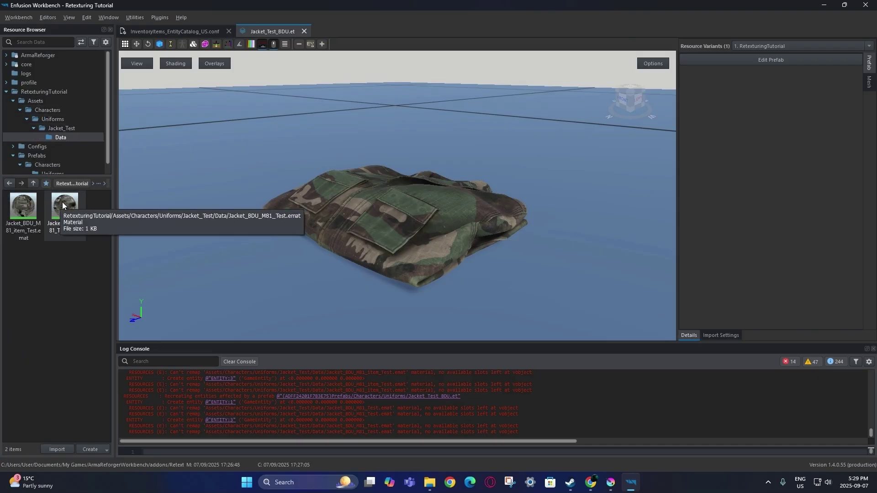
{"action": "double_click", "coordinate": [84, 227]}
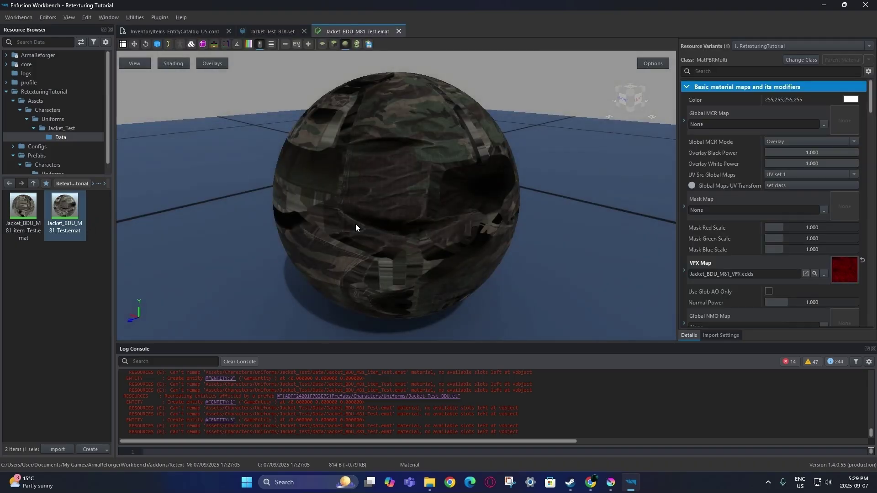
{"action": "left_click", "coordinate": [334, 44]}
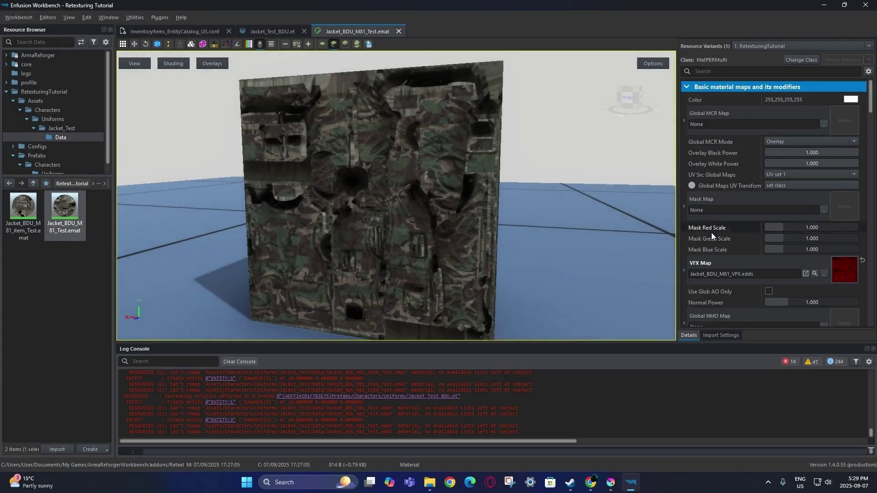
- Locate Jacket_BDU_M81_BCR.edds via the BCR slot and open it in a viewer
{"action": "scroll", "coordinate": [711, 233], "scroll_direction": "down", "scroll_amount": 15}
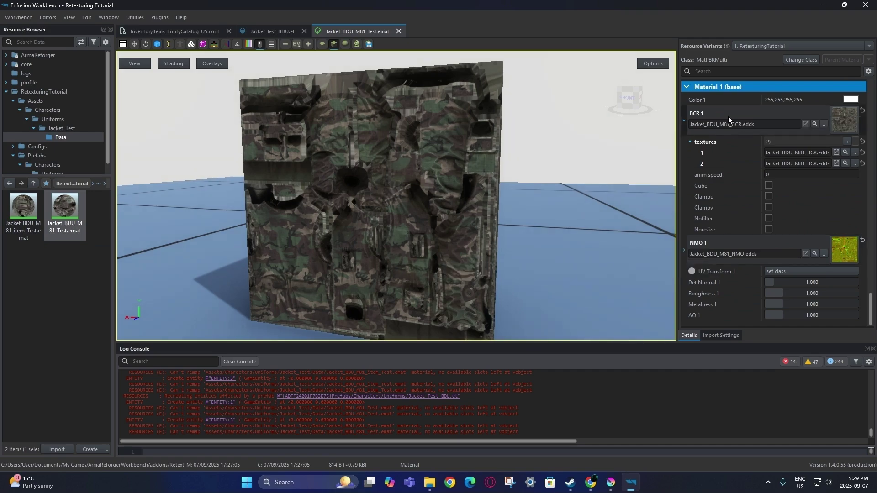
{"action": "left_click", "coordinate": [815, 123]}
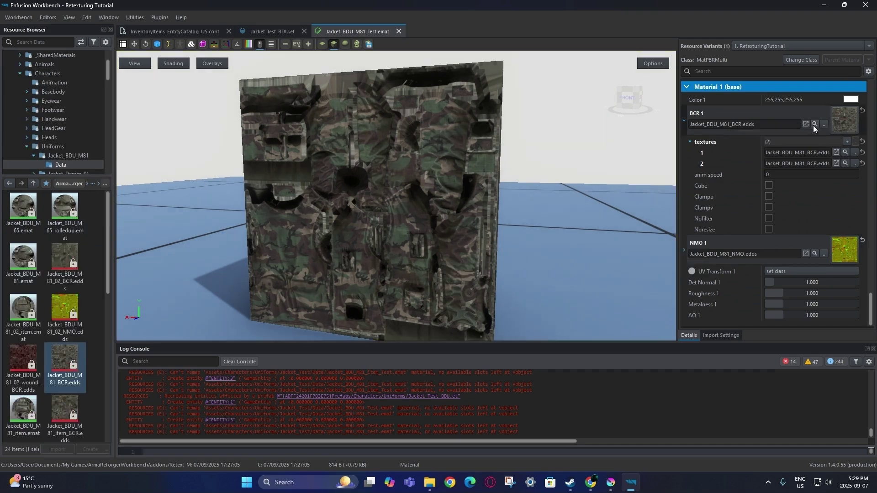
{"action": "double_click", "coordinate": [73, 350]}
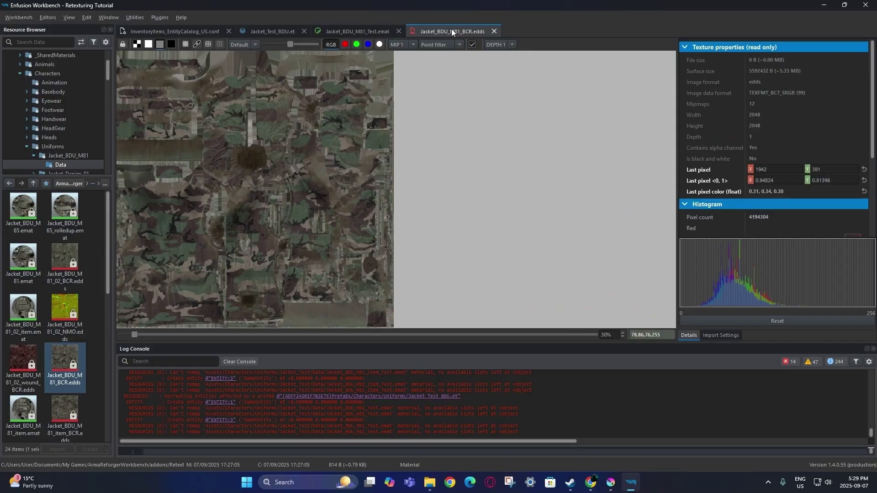
- Show Jacket_BDU_M81_BCR.edds maximized in a floating window at 100% zoom
{"action": "left_click", "coordinate": [494, 32]}
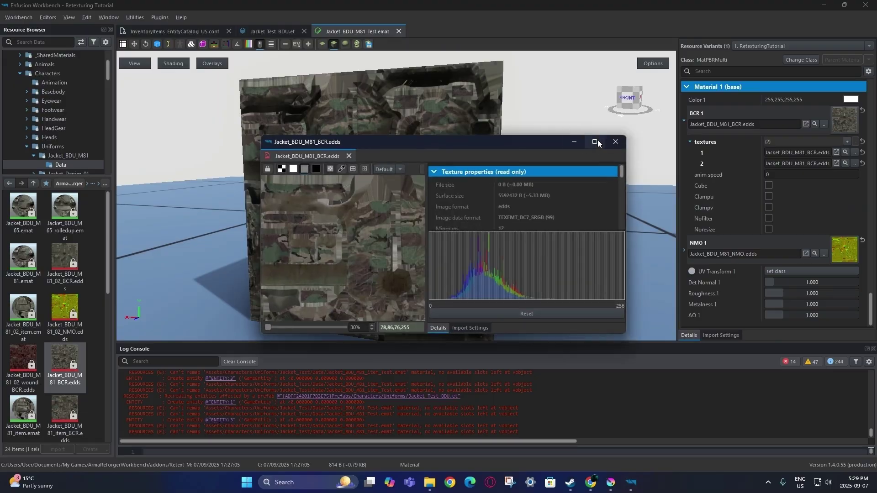
{"action": "left_click", "coordinate": [598, 139]}
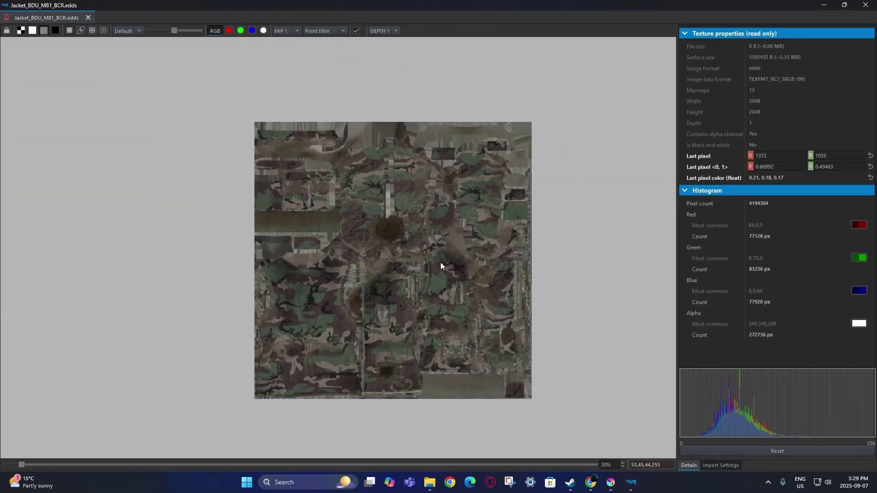
{"action": "scroll", "coordinate": [440, 256], "scroll_direction": "up", "scroll_amount": 5}
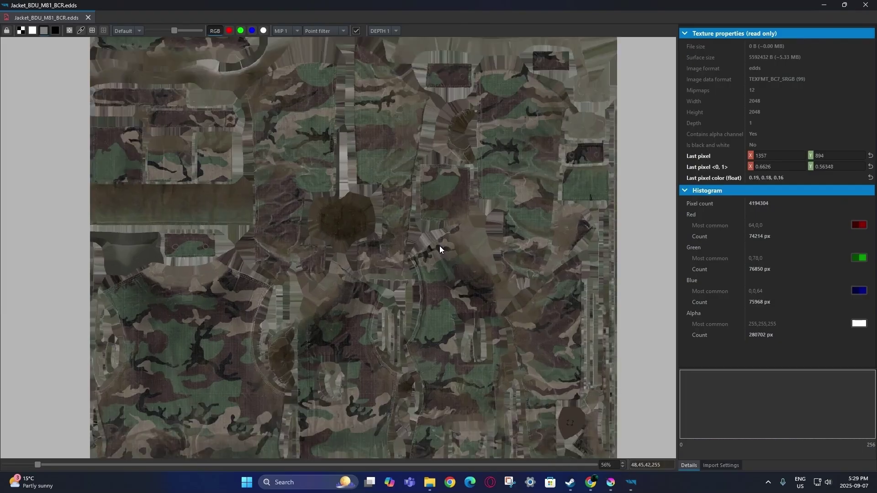
{"action": "scroll", "coordinate": [440, 251], "scroll_direction": "up", "scroll_amount": 3}
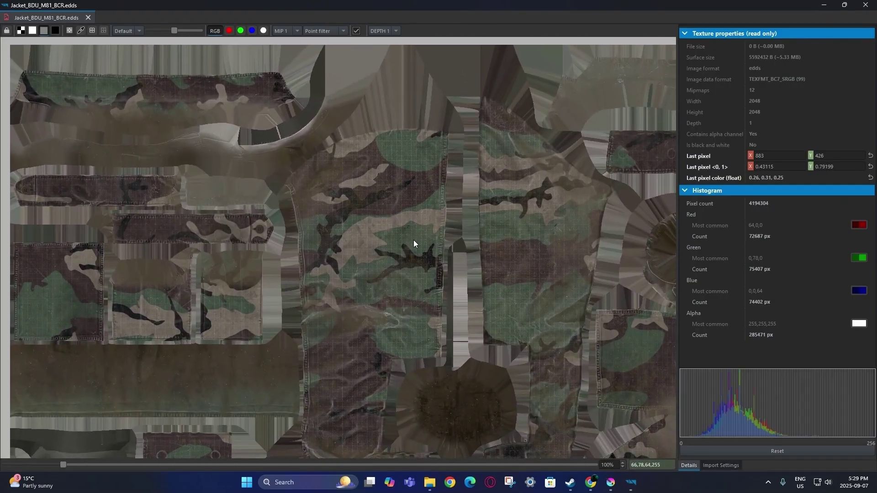
- Snip the visible camo texture area with Snipping Tool
{"action": "left_click", "coordinate": [510, 483]}
{"action": "left_click", "coordinate": [169, 26]}
{"action": "left_click_drag", "start_coordinate": [0, 33], "coordinate": [690, 470]}
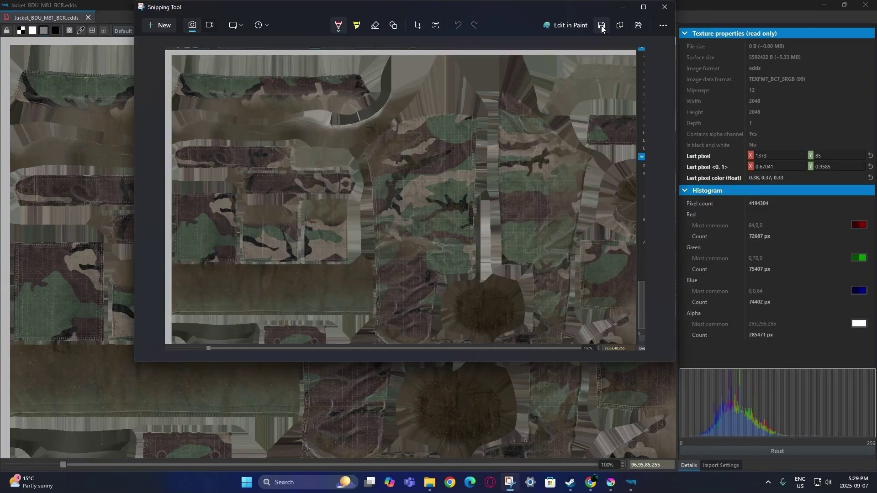
- Save the first snip as a PNG in the Desktop Test folder
{"action": "left_click", "coordinate": [602, 26]}
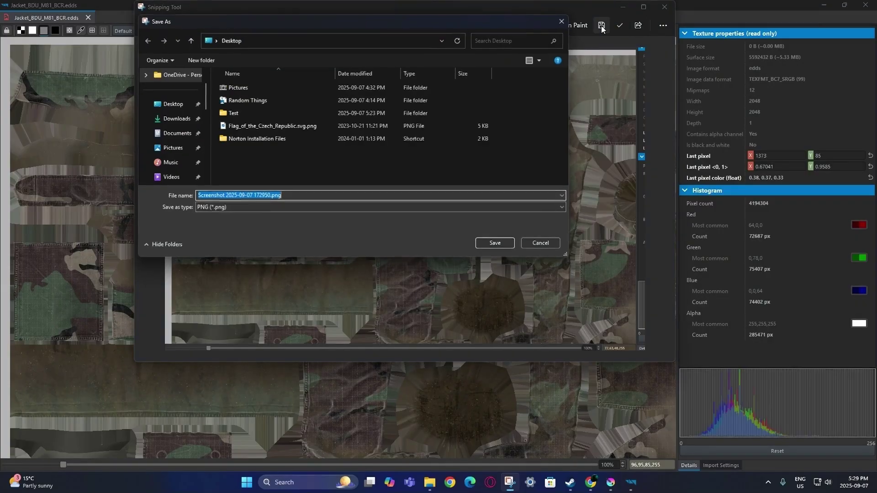
{"action": "double_click", "coordinate": [266, 112]}
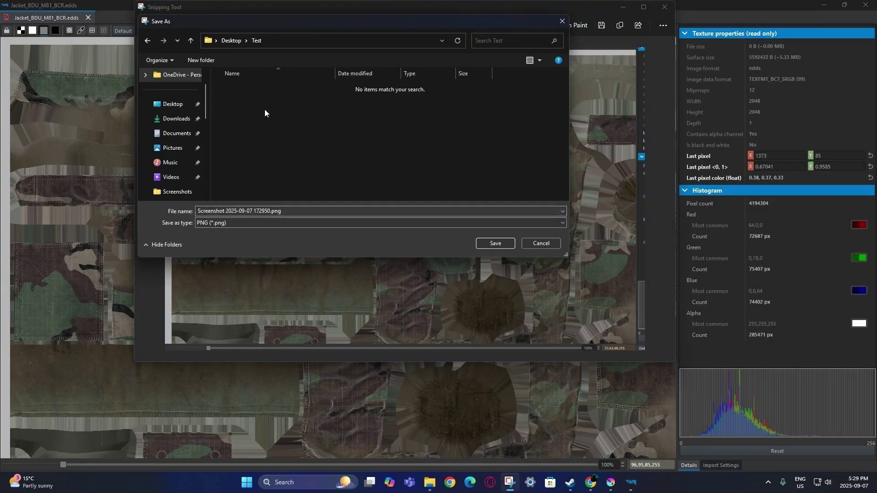
{"action": "left_click", "coordinate": [503, 242]}
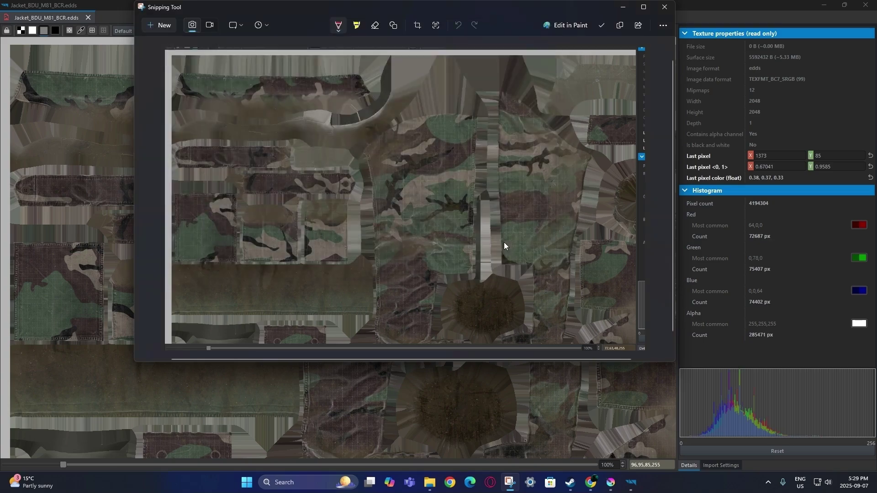
- Pan to another texture region, snip it, and save the second PNG
{"action": "left_click", "coordinate": [497, 402]}
{"action": "left_click_drag", "start_coordinate": [541, 261], "coordinate": [262, 260]}
{"action": "left_click", "coordinate": [510, 483]}
{"action": "left_click", "coordinate": [161, 28]}
{"action": "left_click_drag", "start_coordinate": [0, 31], "coordinate": [677, 463]}
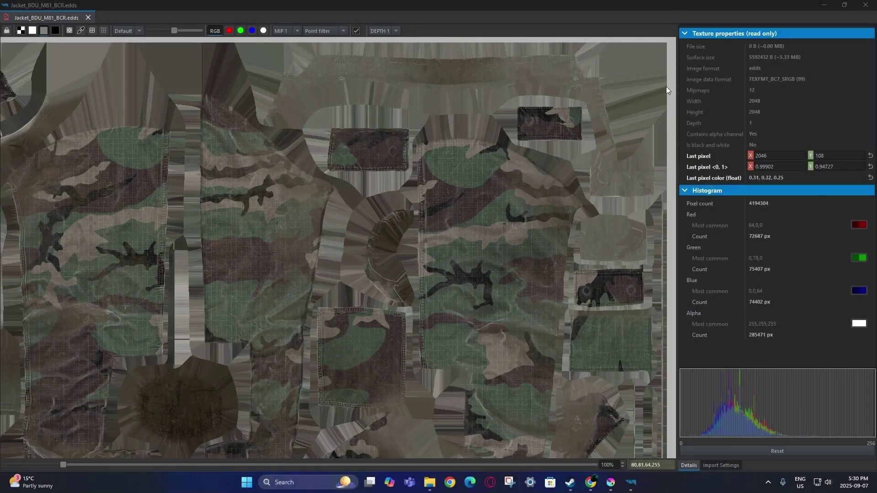
{"action": "left_click", "coordinate": [596, 25]}
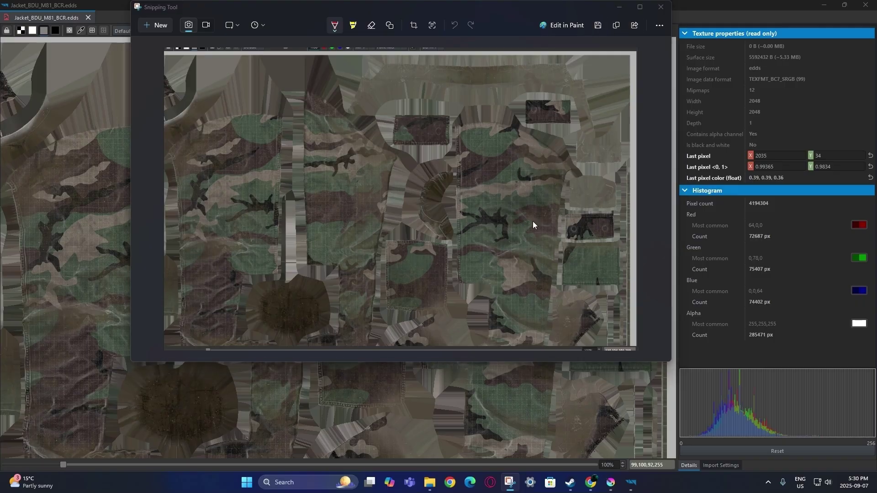
{"action": "left_click", "coordinate": [491, 244]}
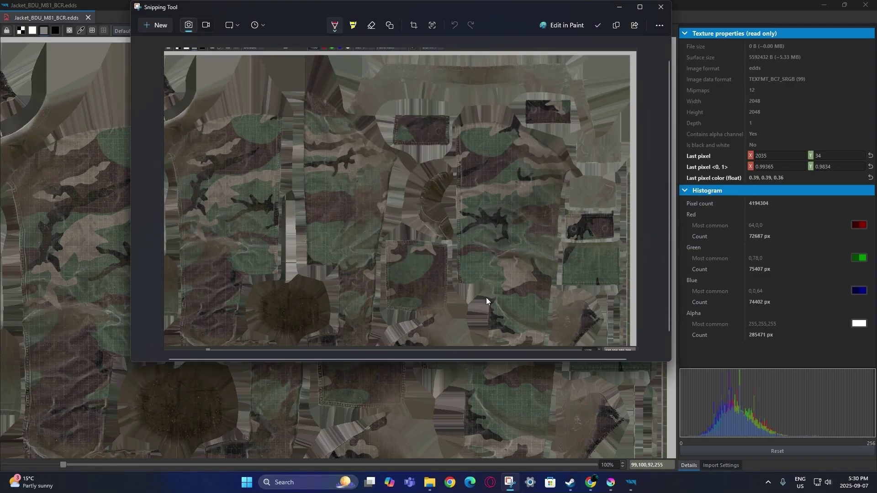
{"action": "left_click", "coordinate": [487, 396]}
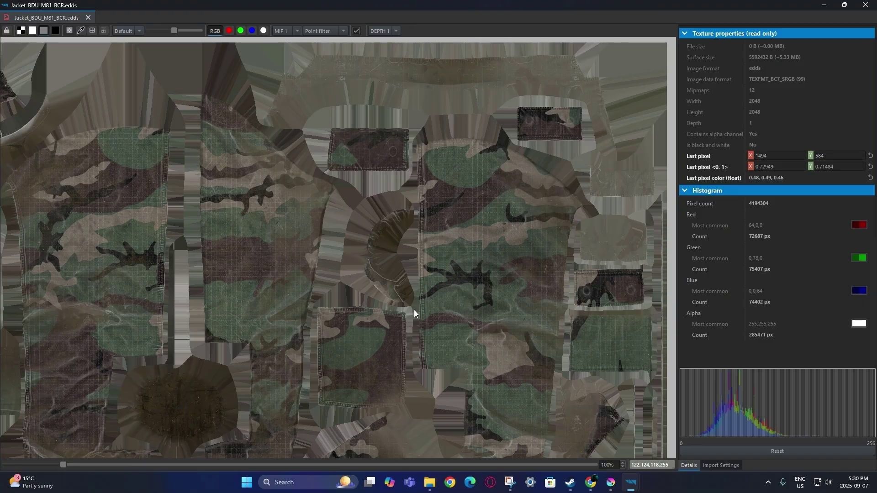
- Pan to a new area of the jacket texture and save it as a full-view snip
{"action": "left_click_drag", "start_coordinate": [414, 309], "coordinate": [479, 259]}
{"action": "left_click_drag", "start_coordinate": [464, 169], "coordinate": [159, 232]}
{"action": "left_click_drag", "start_coordinate": [445, 311], "coordinate": [528, 235]}
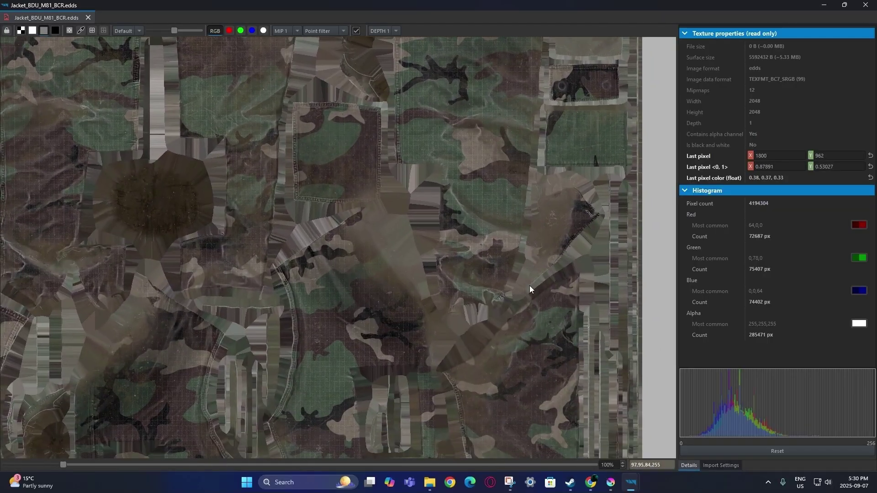
{"action": "left_click_drag", "start_coordinate": [416, 197], "coordinate": [452, 309]}
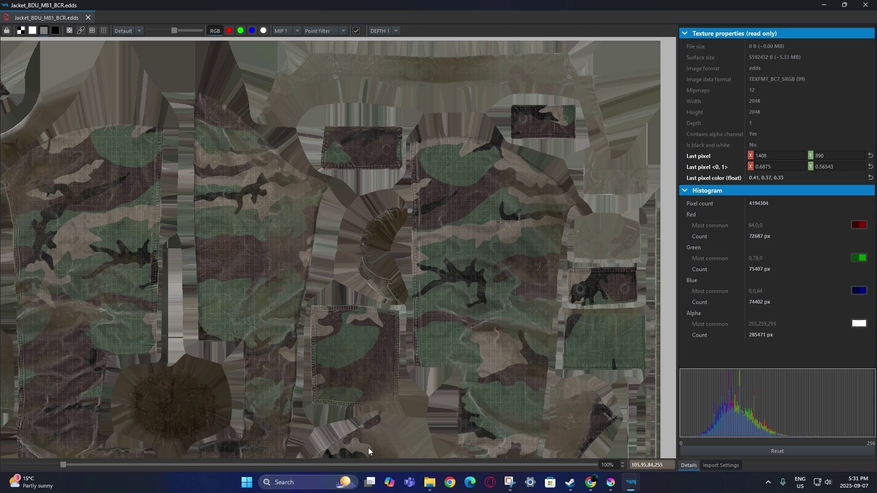
{"action": "left_click_drag", "start_coordinate": [368, 448], "coordinate": [374, 176]}
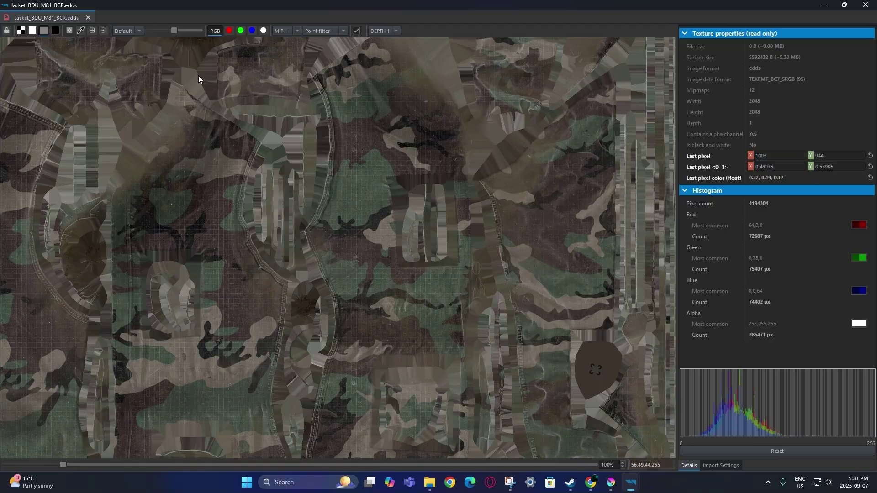
{"action": "left_click_drag", "start_coordinate": [401, 122], "coordinate": [397, 122]}
{"action": "key", "text": "Print"}
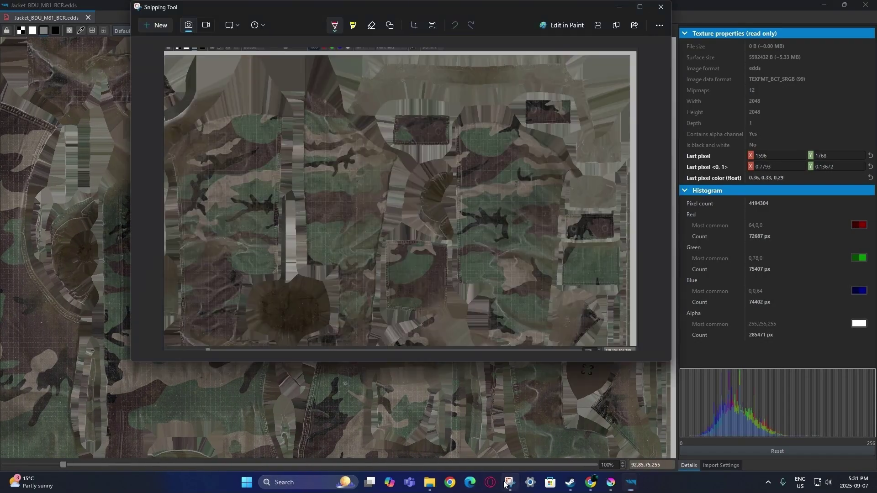
{"action": "left_click", "coordinate": [157, 25]}
{"action": "left_click_drag", "start_coordinate": [0, 28], "coordinate": [684, 465]}
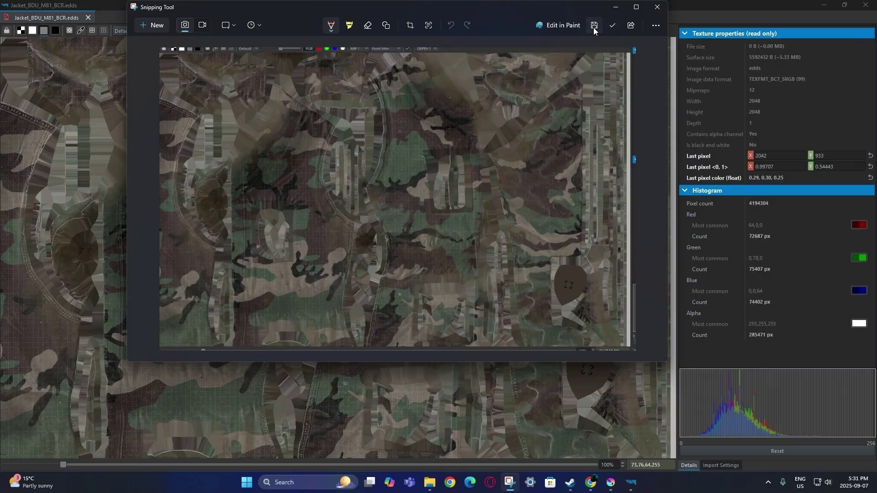
{"action": "left_click", "coordinate": [593, 27]}
{"action": "left_click", "coordinate": [474, 248]}
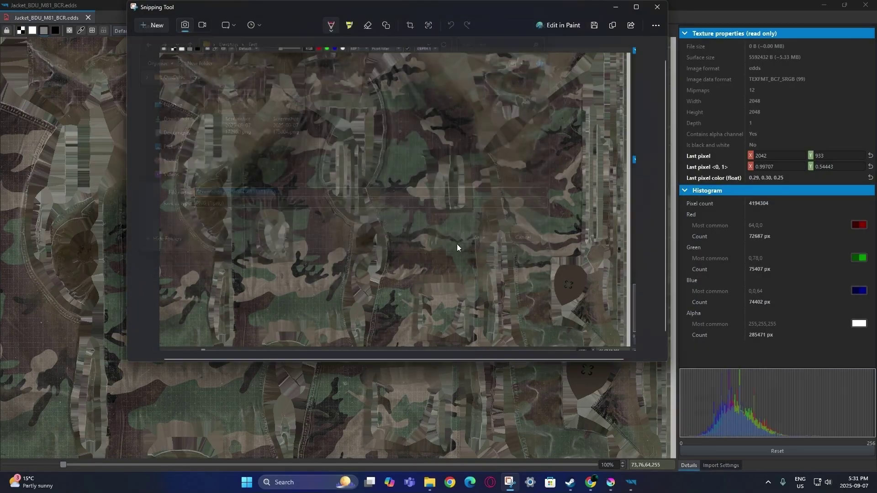
- Pan the texture viewer to another region and save a second snip of it
{"action": "left_click", "coordinate": [63, 210]}
{"action": "left_click_drag", "start_coordinate": [473, 363], "coordinate": [475, 234]}
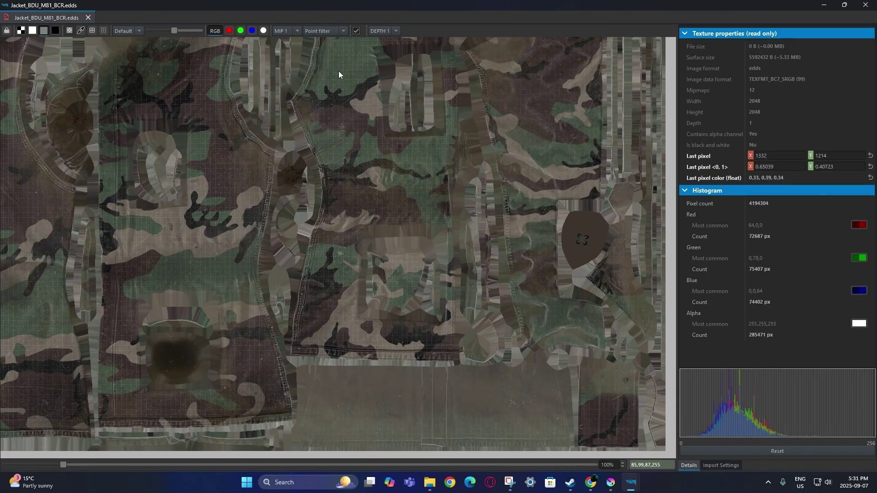
{"action": "left_click_drag", "start_coordinate": [323, 69], "coordinate": [319, 204]}
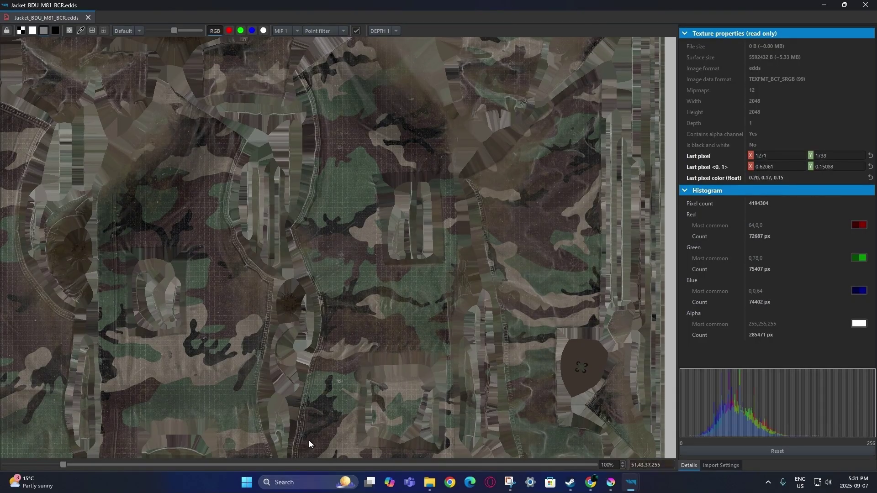
{"action": "left_click_drag", "start_coordinate": [424, 398], "coordinate": [421, 270]}
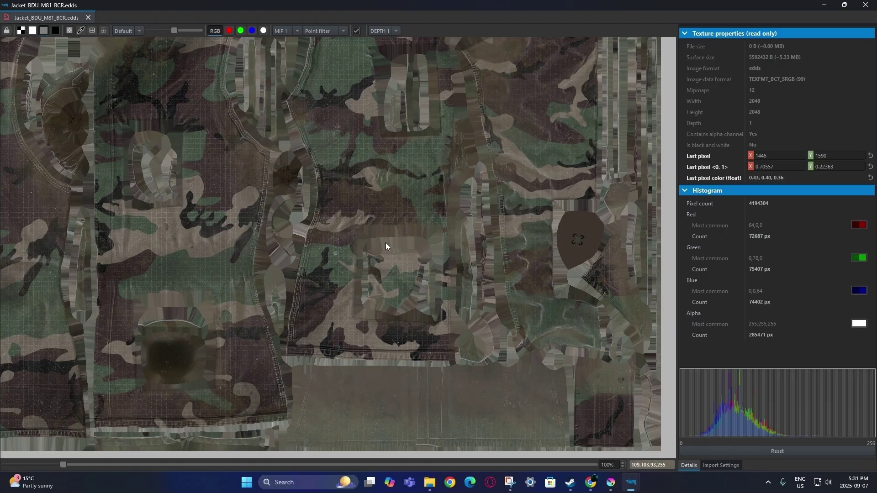
{"action": "key", "text": "Print"}
{"action": "left_click_drag", "start_coordinate": [1, 26], "coordinate": [675, 471]}
{"action": "left_click", "coordinate": [169, 28]}
{"action": "left_click_drag", "start_coordinate": [1, 24], "coordinate": [677, 462]}
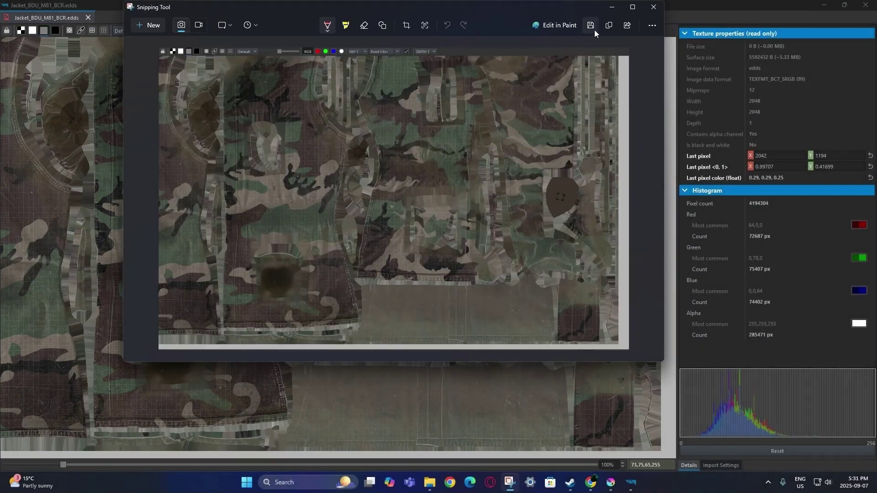
{"action": "left_click", "coordinate": [590, 25]}
{"action": "left_click", "coordinate": [486, 243]}
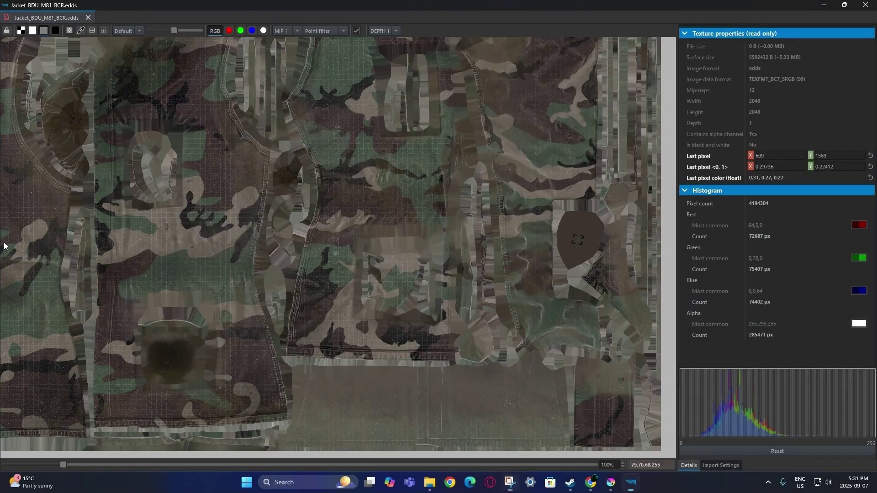
- Pan across more of the jacket texture, then close the full-screen texture viewer
{"action": "left_click_drag", "start_coordinate": [164, 280], "coordinate": [228, 239]}
{"action": "left_click_drag", "start_coordinate": [410, 259], "coordinate": [288, 174]}
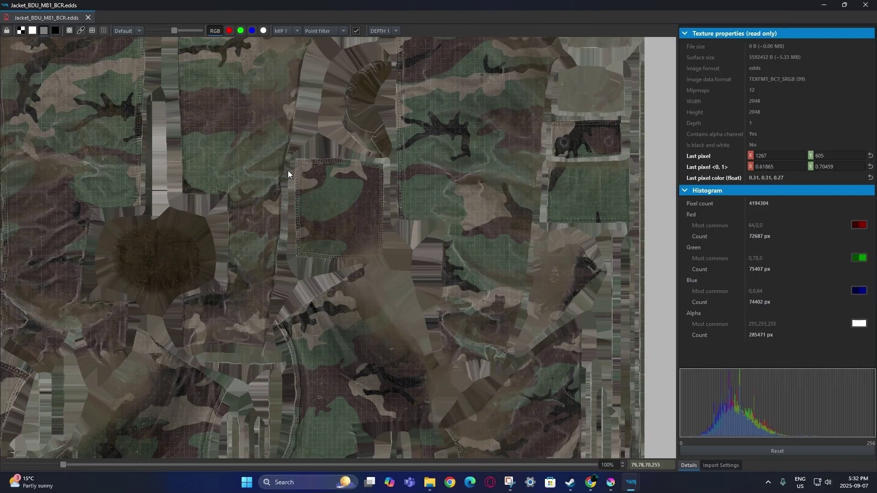
{"action": "left_click", "coordinate": [865, 4]}
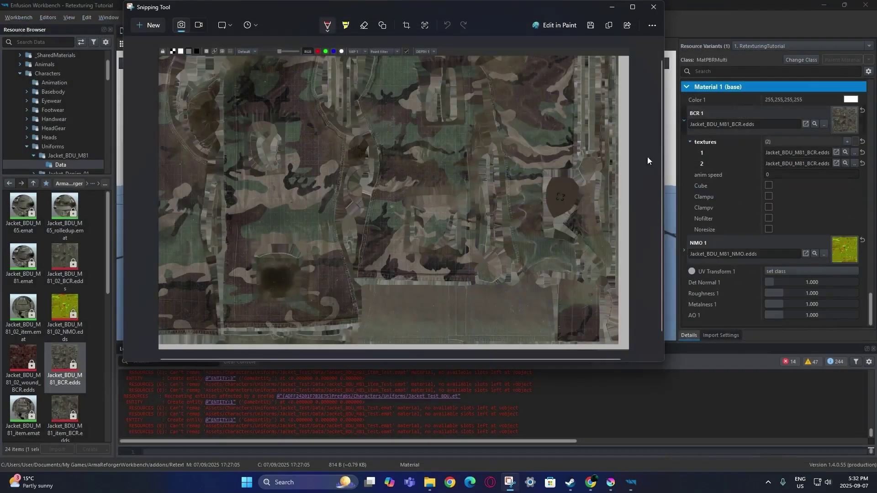
- Close Snipping Tool and view the BCR texture's alpha channel alone, zoomed in
{"action": "left_click", "coordinate": [660, 6]}
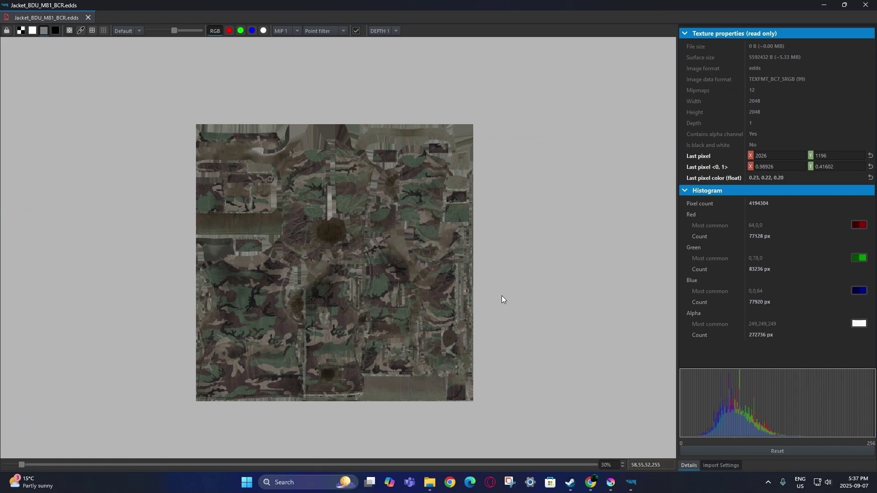
{"action": "left_click", "coordinate": [264, 30]}
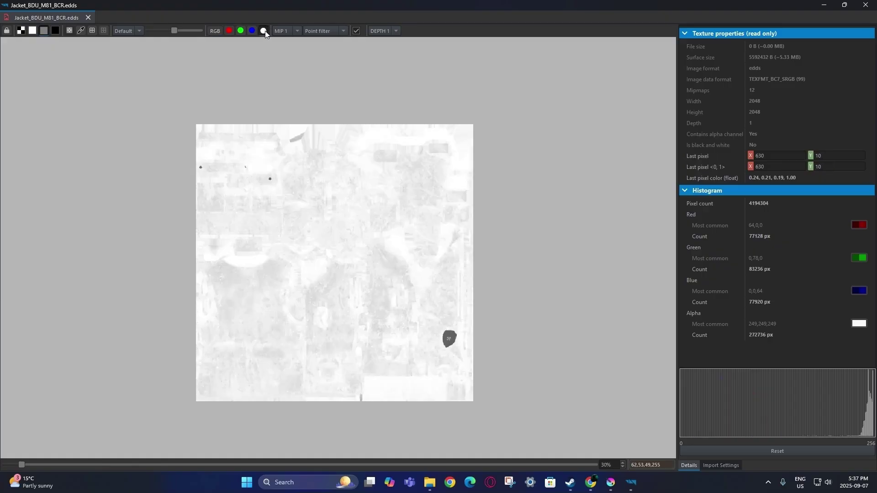
{"action": "scroll", "coordinate": [299, 223], "scroll_direction": "up", "scroll_amount": 2}
{"action": "scroll", "coordinate": [269, 151], "scroll_direction": "up", "scroll_amount": 1}
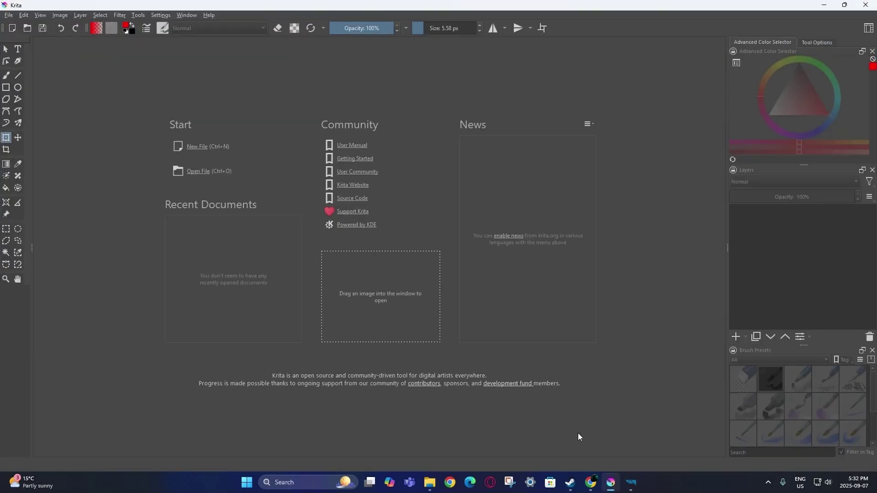
- Reopen the jacket's BCR texture in Workbench, then create a Texture 2048x2048 document in Krita
{"action": "left_click", "coordinate": [611, 483]}
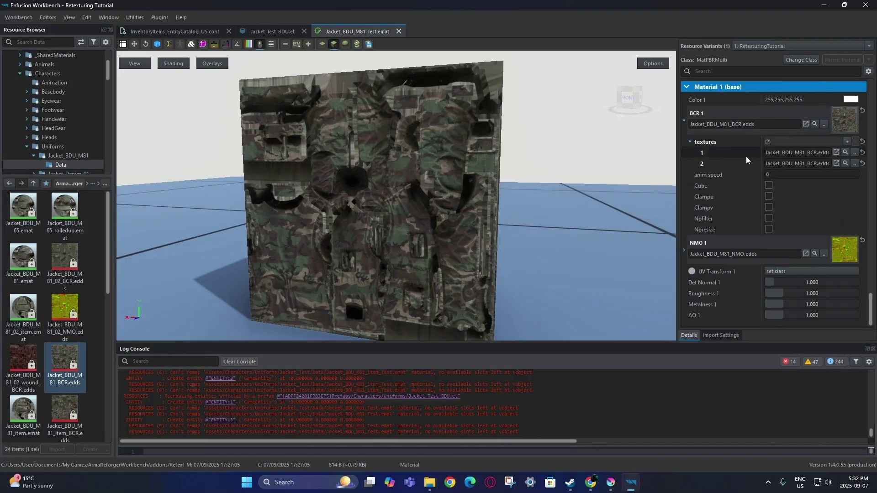
{"action": "double_click", "coordinate": [80, 363]}
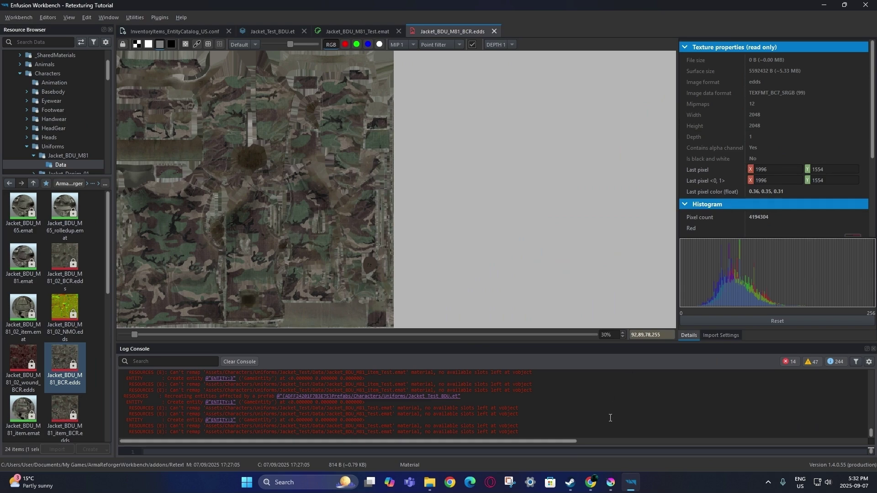
{"action": "left_click", "coordinate": [611, 484]}
{"action": "left_click", "coordinate": [8, 15]}
{"action": "left_click", "coordinate": [14, 29]}
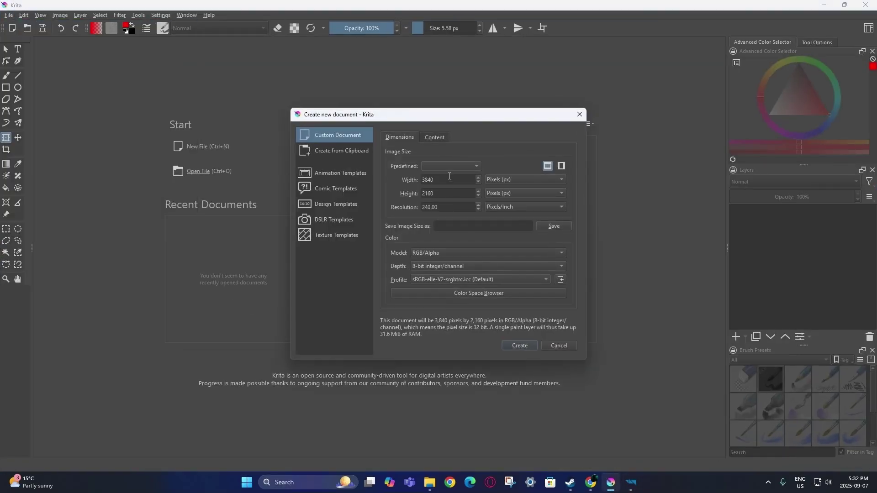
{"action": "left_click", "coordinate": [452, 166]}
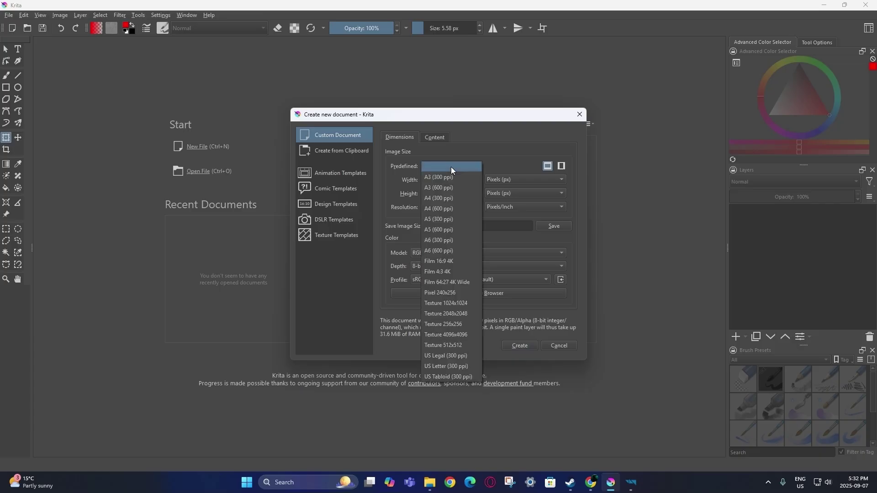
{"action": "left_click", "coordinate": [470, 315]}
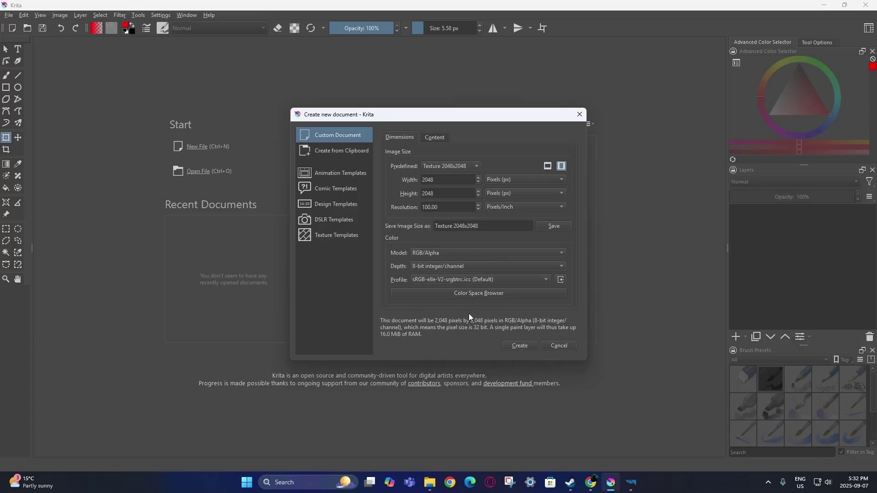
{"action": "left_click", "coordinate": [519, 343]}
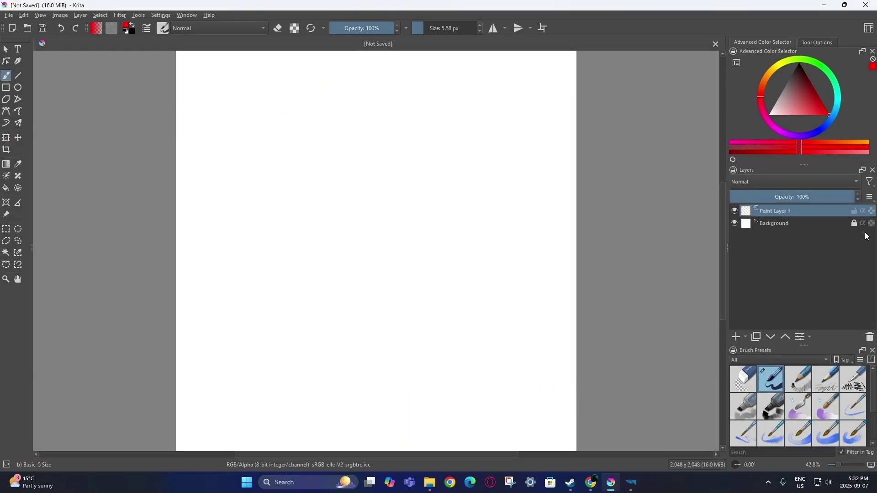
- Cut the white Background layer so only the transparent Paint Layer 1 remains
{"action": "right_click", "coordinate": [792, 225]}
{"action": "left_click", "coordinate": [774, 266]}
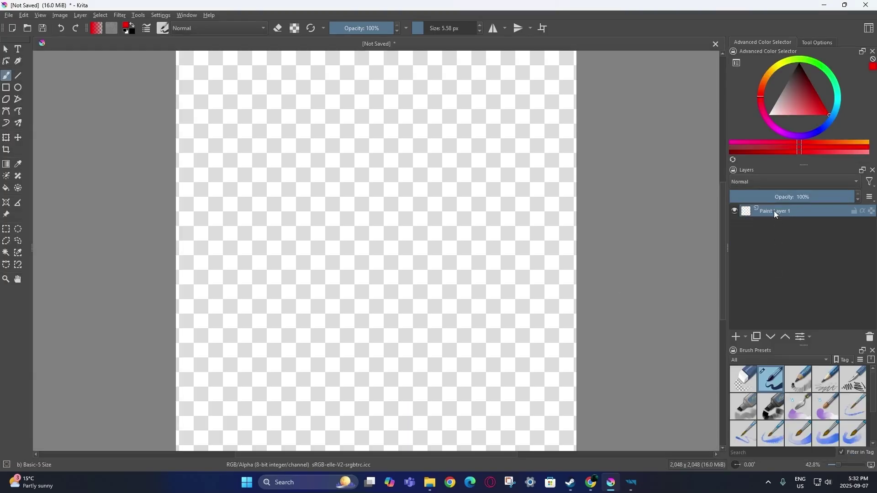
{"action": "scroll", "coordinate": [371, 206], "scroll_direction": "down", "scroll_amount": 1}
{"action": "middle_click_drag", "start_coordinate": [371, 206], "coordinate": [350, 197]}
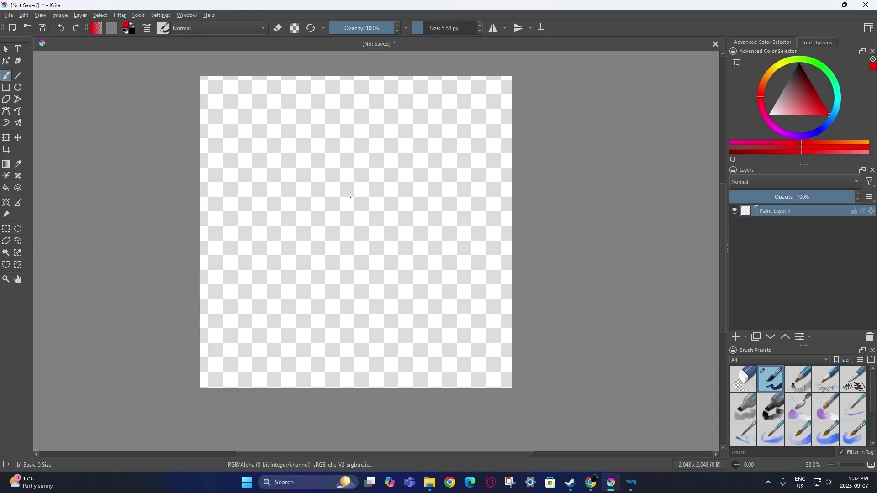
{"action": "left_click", "coordinate": [430, 476]}
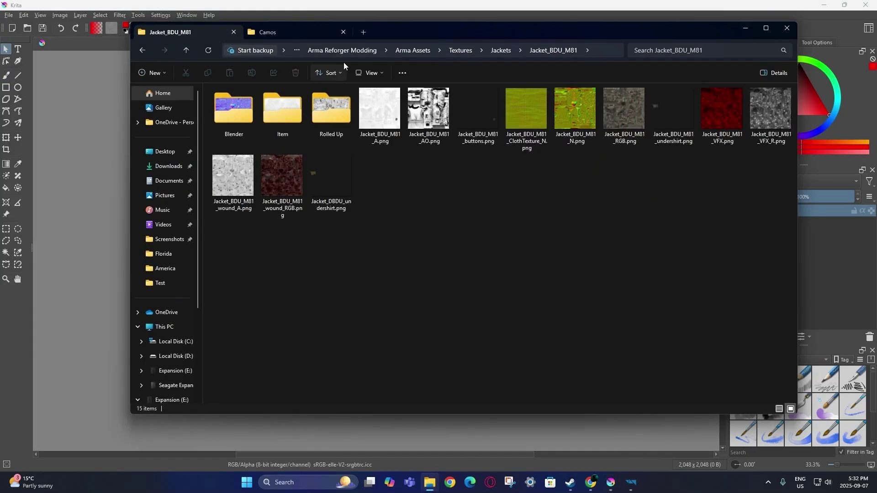
- Select all four screenshots in Desktop\Test and drop them onto Krita as separate documents
{"action": "left_click", "coordinate": [364, 32]}
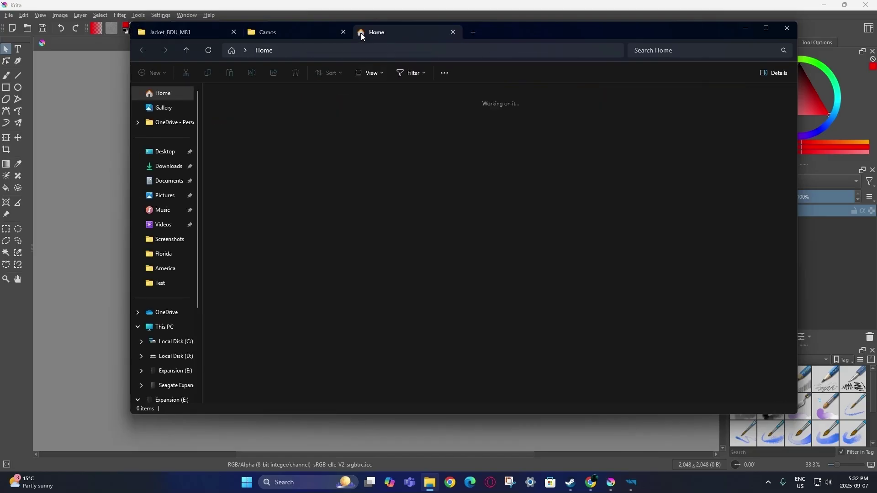
{"action": "left_click", "coordinate": [165, 151]}
{"action": "double_click", "coordinate": [262, 128]}
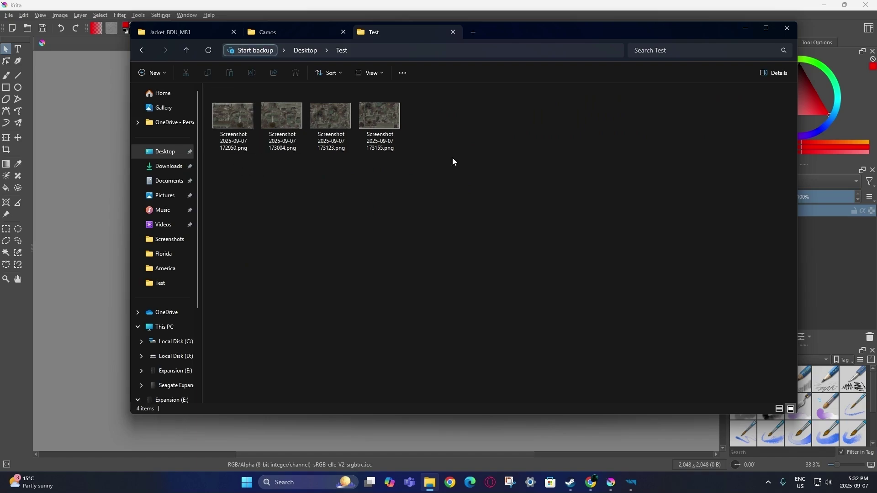
{"action": "key", "text": "ctrl+a"}
{"action": "left_click_drag", "start_coordinate": [247, 130], "coordinate": [83, 229]}
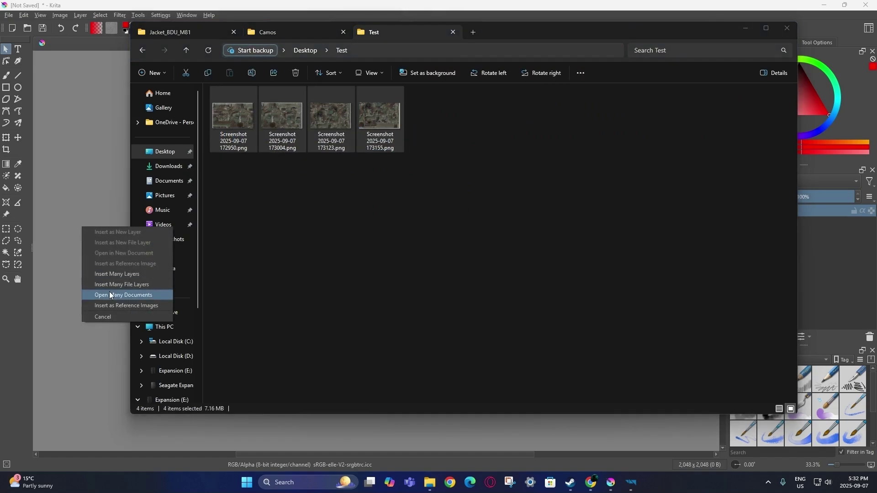
{"action": "left_click", "coordinate": [109, 292]}
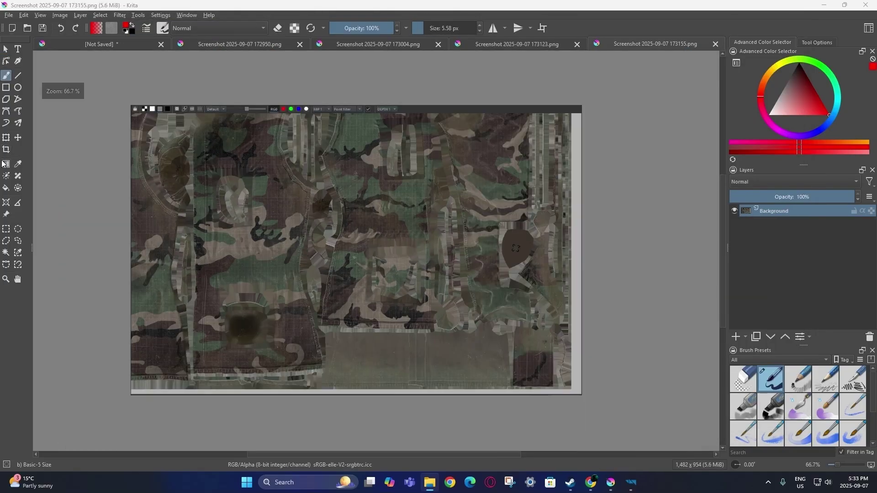
- Crop Screenshot 2025-09-07 173155.png to 1446×907, trimming its empty borders
{"action": "left_click", "coordinate": [6, 150]}
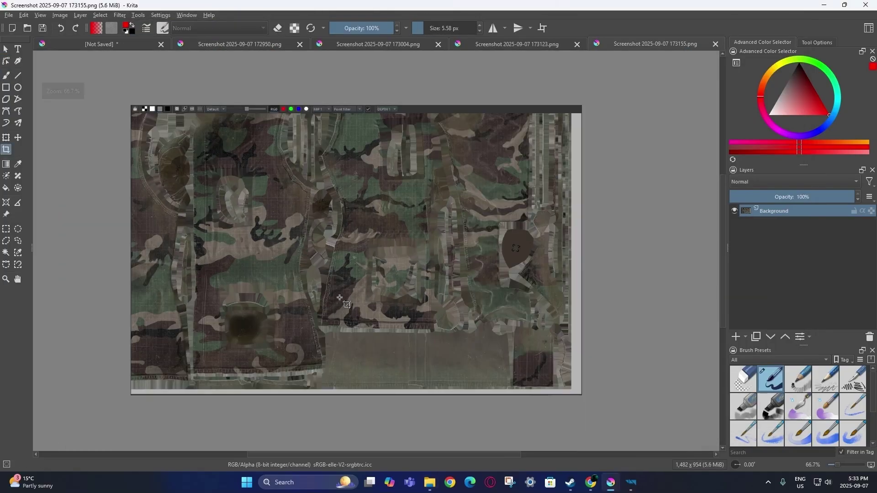
{"action": "scroll", "coordinate": [608, 433], "scroll_direction": "up", "scroll_amount": 7}
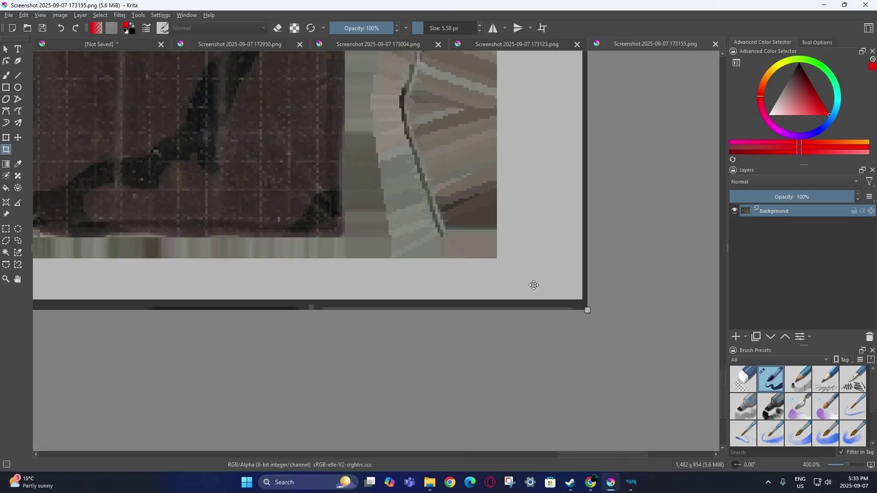
{"action": "left_click_drag", "start_coordinate": [610, 320], "coordinate": [474, 233]}
{"action": "scroll", "coordinate": [536, 274], "scroll_direction": "up", "scroll_amount": 3}
{"action": "scroll", "coordinate": [474, 233], "scroll_direction": "down", "scroll_amount": 11}
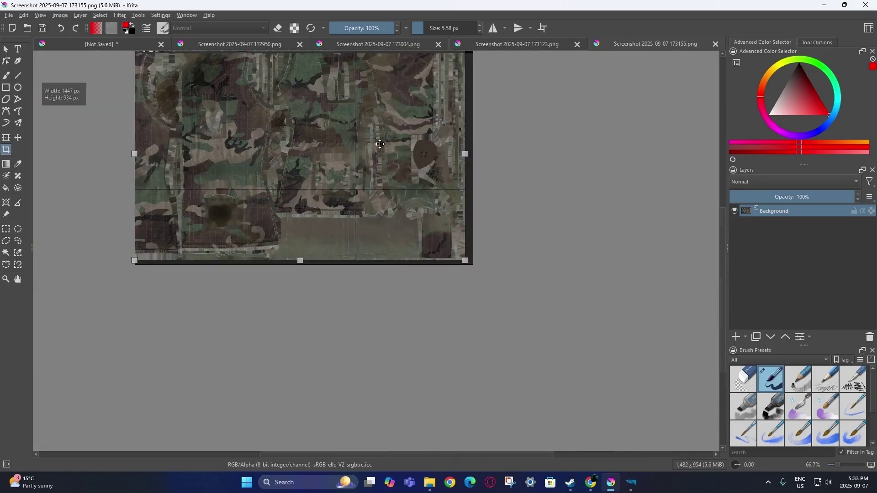
{"action": "middle_click_drag", "start_coordinate": [288, 67], "coordinate": [288, 233]}
{"action": "scroll", "coordinate": [404, 180], "scroll_direction": "up", "scroll_amount": 4}
{"action": "scroll", "coordinate": [404, 180], "scroll_direction": "up", "scroll_amount": 5}
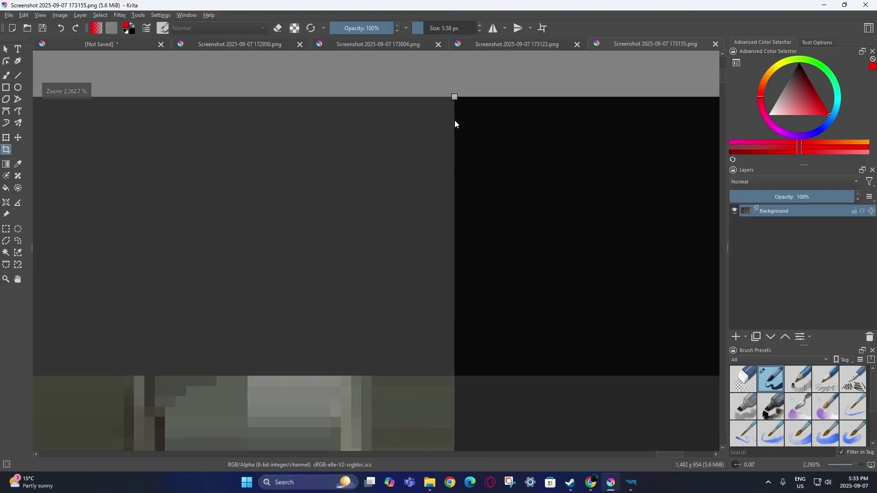
{"action": "left_click_drag", "start_coordinate": [454, 98], "coordinate": [456, 374]}
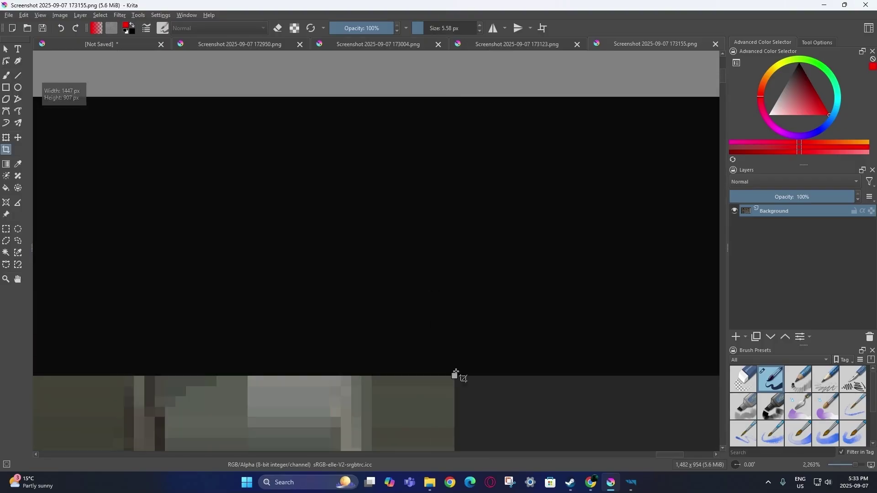
{"action": "scroll", "coordinate": [457, 374], "scroll_direction": "down", "scroll_amount": 6}
{"action": "scroll", "coordinate": [516, 279], "scroll_direction": "up", "scroll_amount": 8}
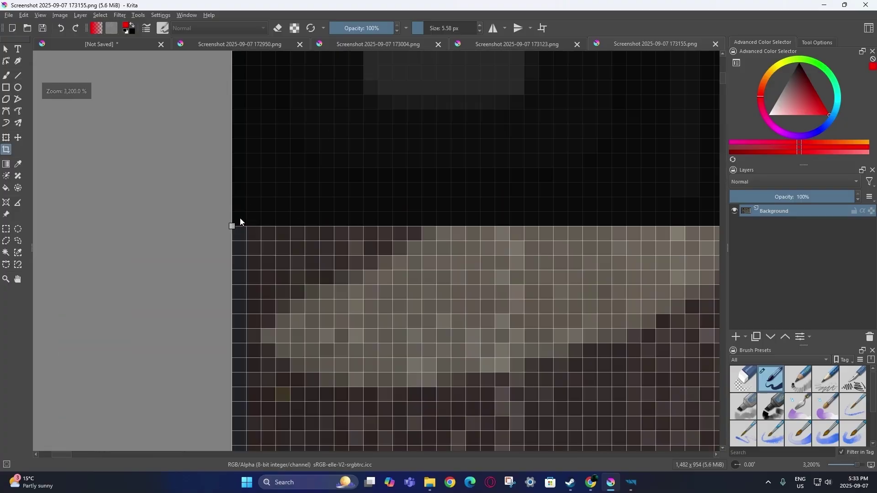
{"action": "mouse_move", "coordinate": [241, 222]}
{"action": "left_mouse_down"}
{"action": "mouse_move", "coordinate": [240, 213]}
{"action": "mouse_move", "coordinate": [249, 228]}
{"action": "left_mouse_up"}
{"action": "key", "text": "Return"}
- Save the cropped 173155 screenshot, confirming the PNG options
{"action": "scroll", "coordinate": [378, 320], "scroll_direction": "down", "scroll_amount": 11}
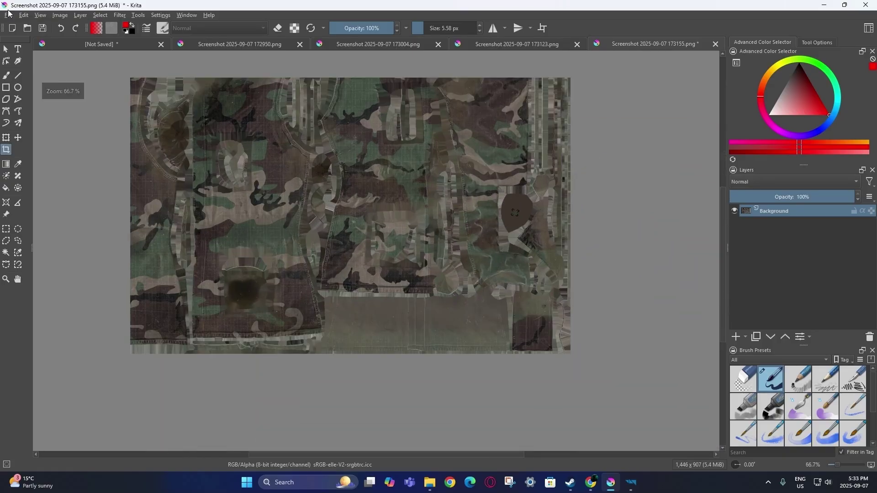
{"action": "left_click", "coordinate": [9, 15]}
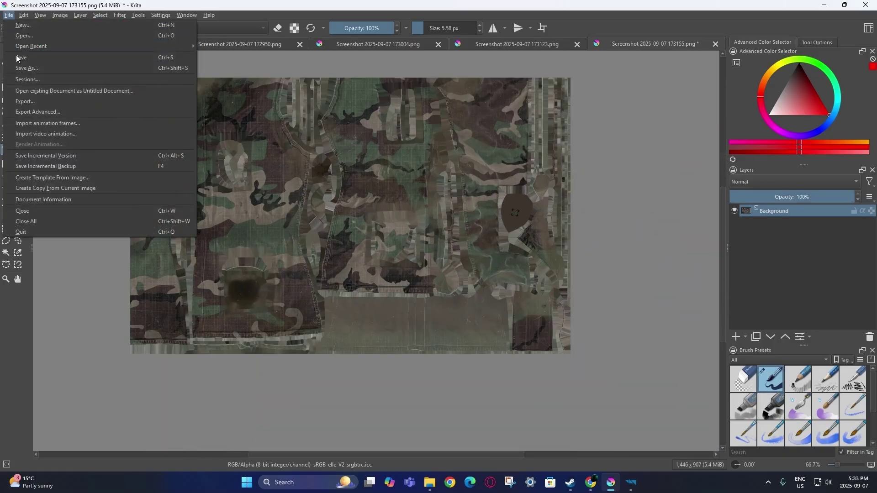
{"action": "left_click", "coordinate": [27, 59]}
{"action": "left_click", "coordinate": [478, 315]}
{"action": "left_click", "coordinate": [556, 42]}
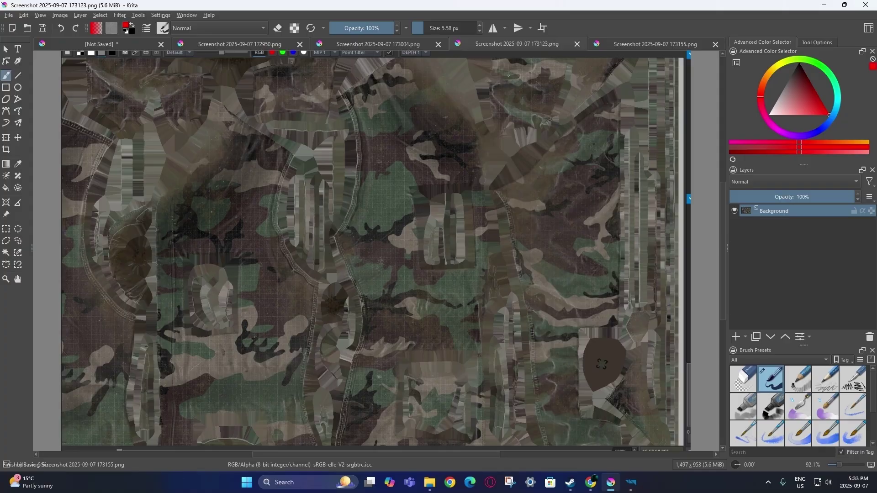
- Crop Screenshot 173123 to 1467×923 by pulling in the bottom-right and top-left corners
{"action": "left_click", "coordinate": [6, 149]}
{"action": "left_click", "coordinate": [543, 380]}
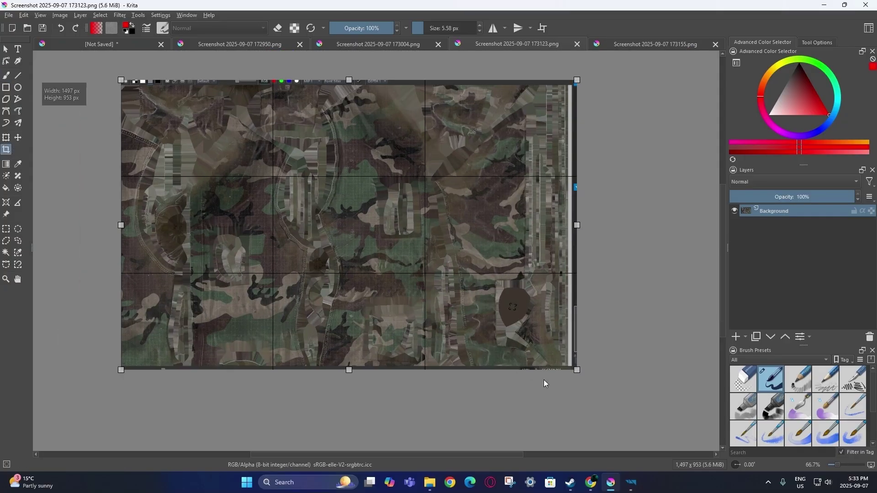
{"action": "scroll", "coordinate": [551, 356], "scroll_direction": "up", "scroll_amount": 6}
{"action": "scroll", "coordinate": [553, 352], "scroll_direction": "up", "scroll_amount": 3}
{"action": "left_click", "coordinate": [633, 410]}
{"action": "scroll", "coordinate": [370, 260], "scroll_direction": "down", "scroll_amount": 11}
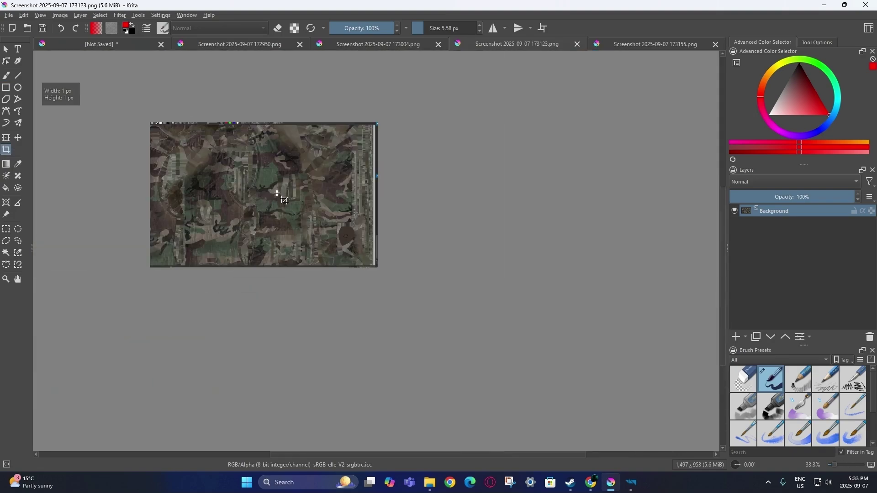
{"action": "left_click", "coordinate": [287, 206]}
{"action": "scroll", "coordinate": [371, 265], "scroll_direction": "up", "scroll_amount": 9}
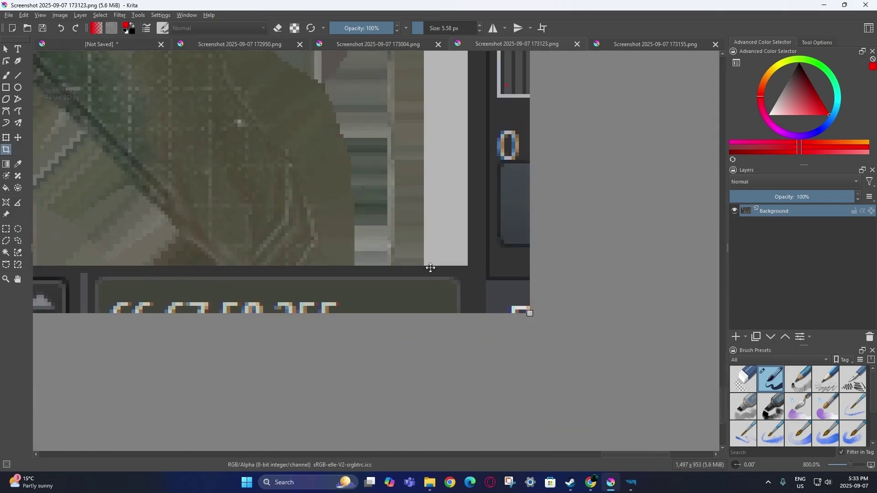
{"action": "scroll", "coordinate": [447, 286], "scroll_direction": "up", "scroll_amount": 2}
{"action": "left_click_drag", "start_coordinate": [615, 340], "coordinate": [388, 245]}
{"action": "scroll", "coordinate": [406, 255], "scroll_direction": "up", "scroll_amount": 3}
{"action": "scroll", "coordinate": [404, 282], "scroll_direction": "down", "scroll_amount": 15}
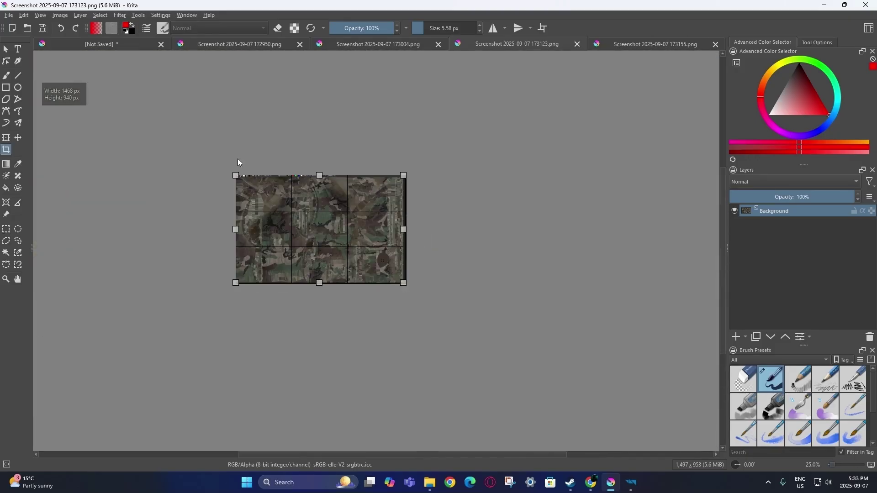
{"action": "scroll", "coordinate": [233, 163], "scroll_direction": "up", "scroll_amount": 12}
{"action": "scroll", "coordinate": [209, 201], "scroll_direction": "up", "scroll_amount": 2}
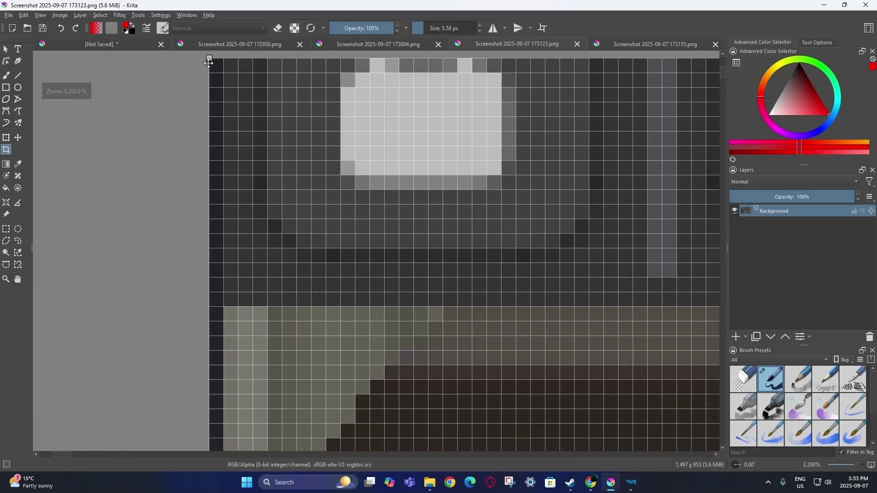
{"action": "left_click_drag", "start_coordinate": [210, 60], "coordinate": [218, 302]}
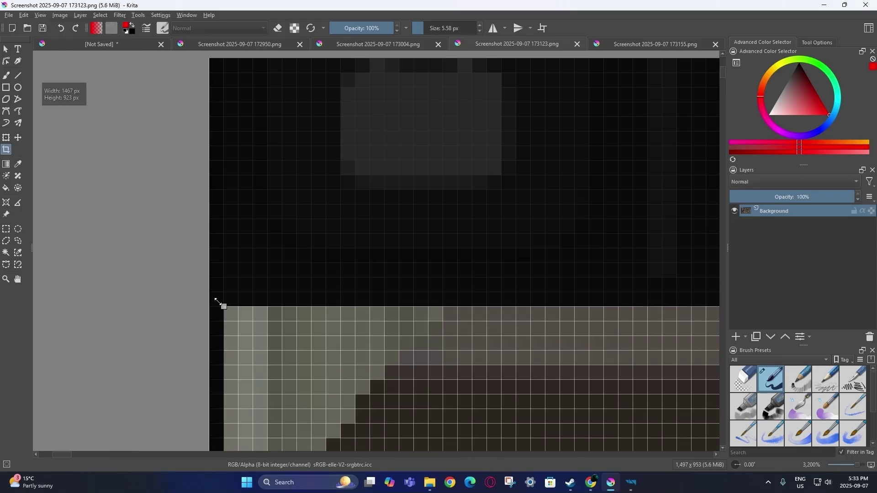
{"action": "key", "text": "Return"}
- Save the cropped 173123 screenshot, confirming the PNG options
{"action": "scroll", "coordinate": [443, 365], "scroll_direction": "down", "scroll_amount": 13}
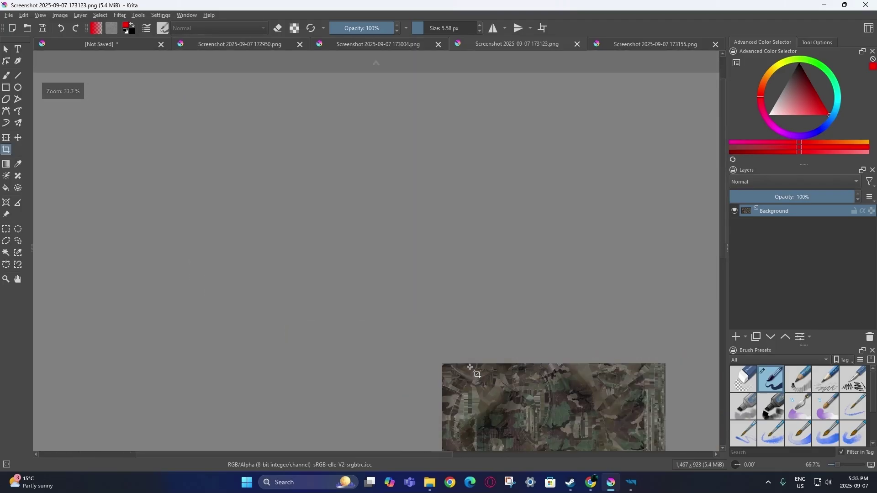
{"action": "scroll", "coordinate": [420, 285], "scroll_direction": "up", "scroll_amount": 2}
{"action": "left_click", "coordinate": [9, 15]}
{"action": "left_click", "coordinate": [21, 57]}
{"action": "left_click", "coordinate": [475, 312]}
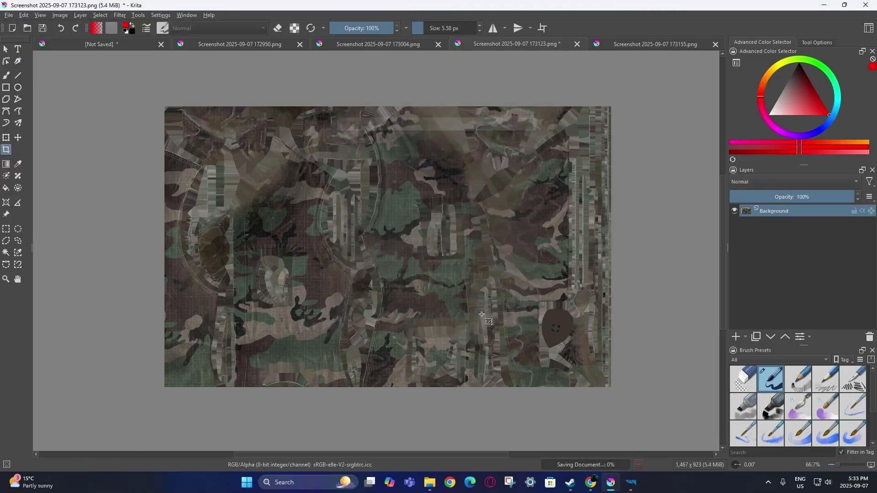
{"action": "left_click", "coordinate": [436, 488]}
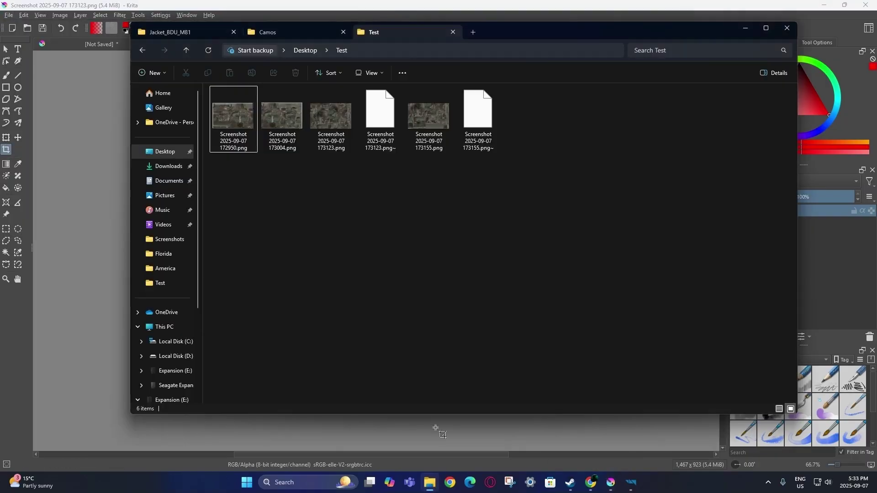
- Delete the two leftover .png~ backup files from the Test folder
{"action": "left_click", "coordinate": [478, 116]}
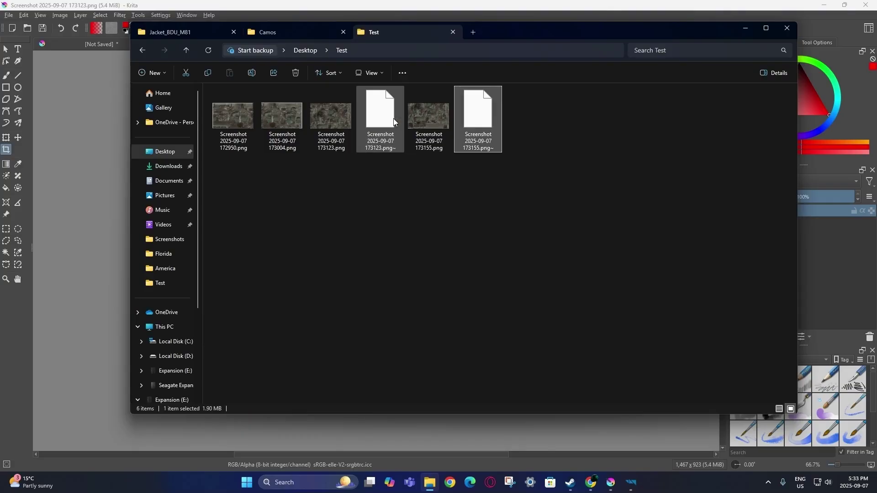
{"action": "left_click", "coordinate": [396, 122], "text": "ctrl"}
{"action": "key", "text": "Delete"}
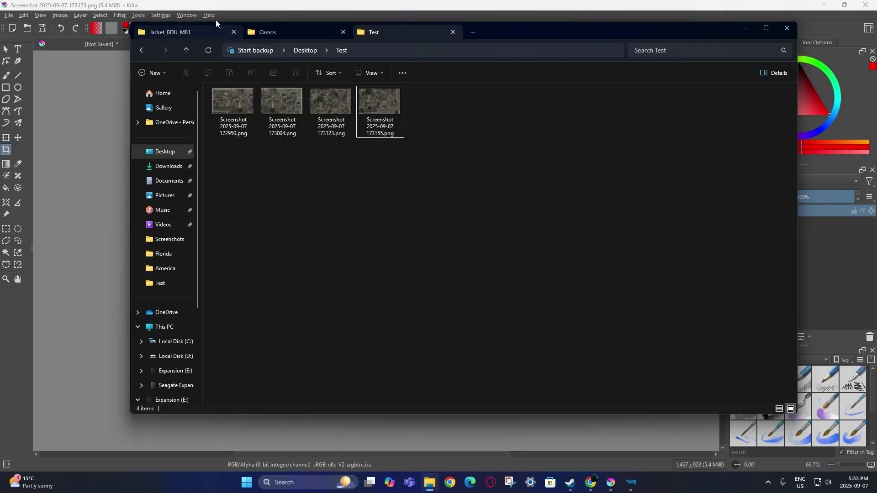
- Insert Screenshot 173155.png as a new layer on the blank 2048×2048 canvas
{"action": "left_click", "coordinate": [216, 20]}
{"action": "left_click", "coordinate": [132, 44]}
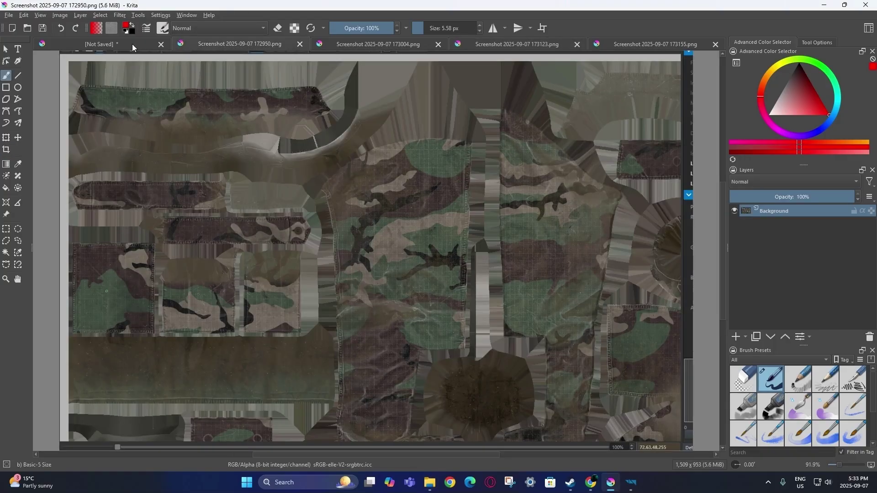
{"action": "left_click", "coordinate": [425, 481]}
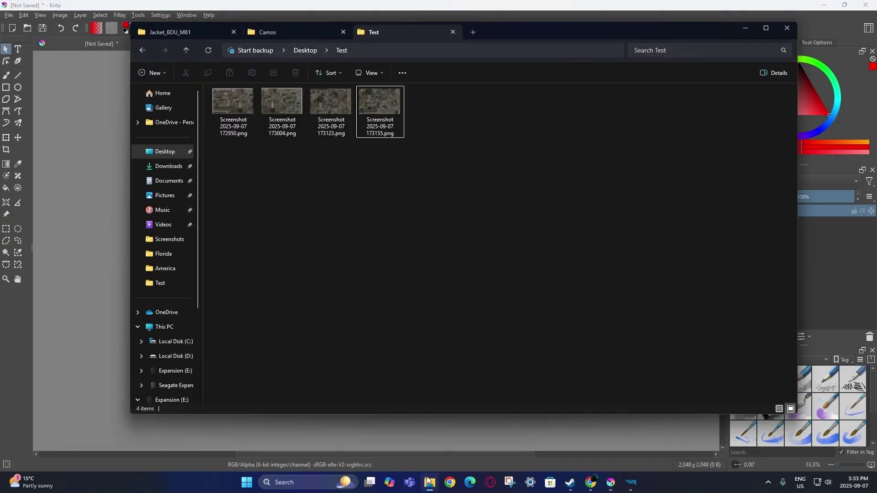
{"action": "left_click", "coordinate": [386, 108]}
{"action": "left_click_drag", "start_coordinate": [385, 105], "coordinate": [47, 250]}
{"action": "left_click", "coordinate": [63, 256]}
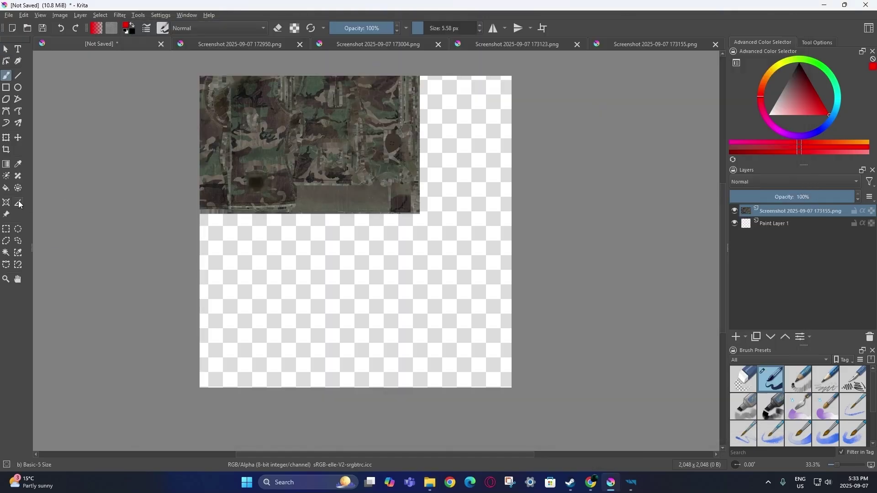
- Move the 173155 layer until it sits flush in the canvas's bottom-right corner, aligned at pixel level
{"action": "left_click", "coordinate": [6, 137]}
{"action": "left_click_drag", "start_coordinate": [310, 146], "coordinate": [416, 344]}
{"action": "scroll", "coordinate": [552, 397], "scroll_direction": "up", "scroll_amount": 4, "text": "ctrl"}
{"action": "scroll", "coordinate": [292, 326], "scroll_direction": "up", "scroll_amount": 7, "text": "ctrl"}
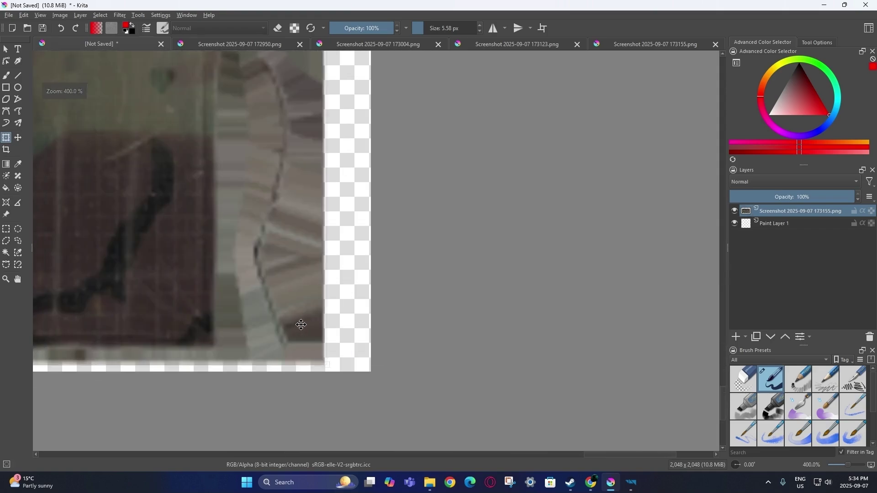
{"action": "left_click_drag", "start_coordinate": [351, 320], "coordinate": [382, 328]}
{"action": "scroll", "coordinate": [398, 384], "scroll_direction": "up", "scroll_amount": 3, "text": "ctrl"}
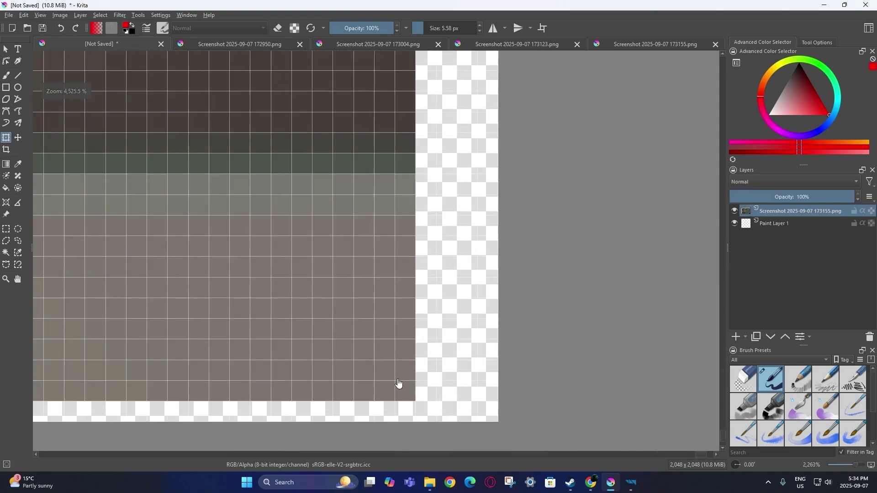
{"action": "left_click_drag", "start_coordinate": [399, 382], "coordinate": [476, 405]}
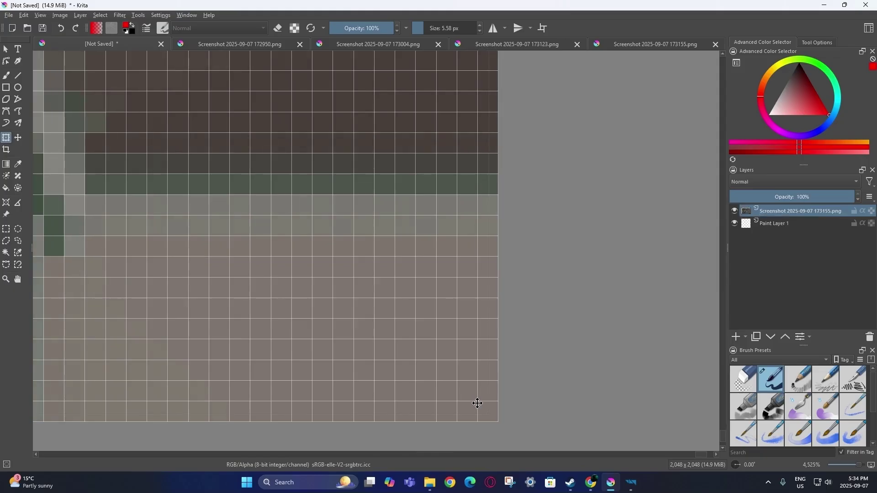
{"action": "scroll", "coordinate": [413, 342], "scroll_direction": "down", "scroll_amount": 7, "text": "ctrl"}
{"action": "scroll", "coordinate": [413, 342], "scroll_direction": "down", "scroll_amount": 7, "text": "ctrl"}
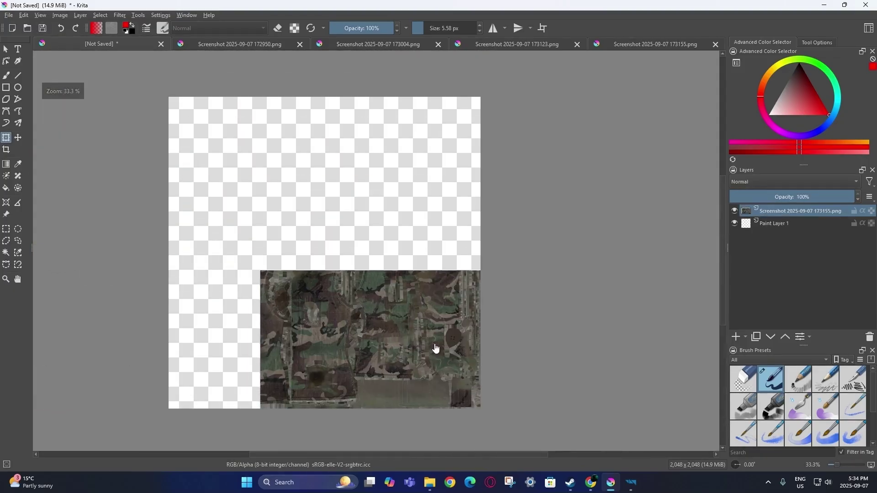
{"action": "scroll", "coordinate": [434, 349], "scroll_direction": "up", "scroll_amount": 1, "text": "ctrl"}
{"action": "left_click", "coordinate": [430, 482]}
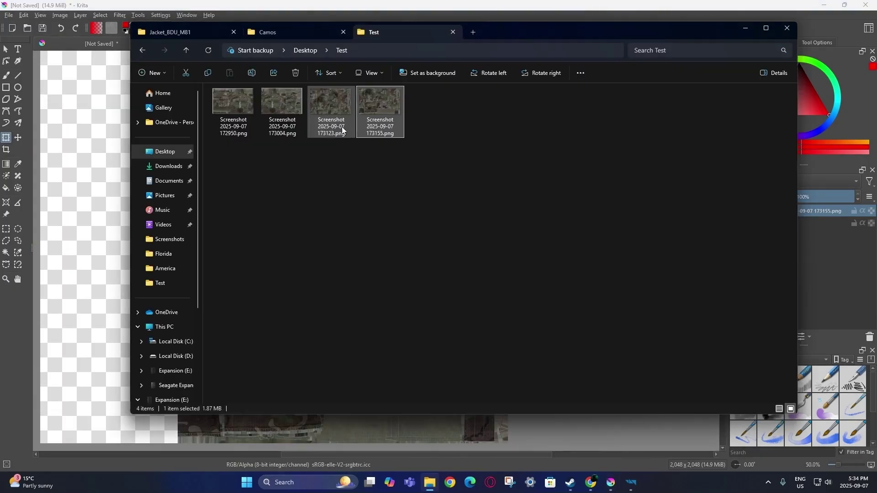
- Insert Screenshot 173123.png as a new layer and place it over the first screenshot
{"action": "left_click_drag", "start_coordinate": [335, 114], "coordinate": [79, 217]}
{"action": "left_click", "coordinate": [92, 219]}
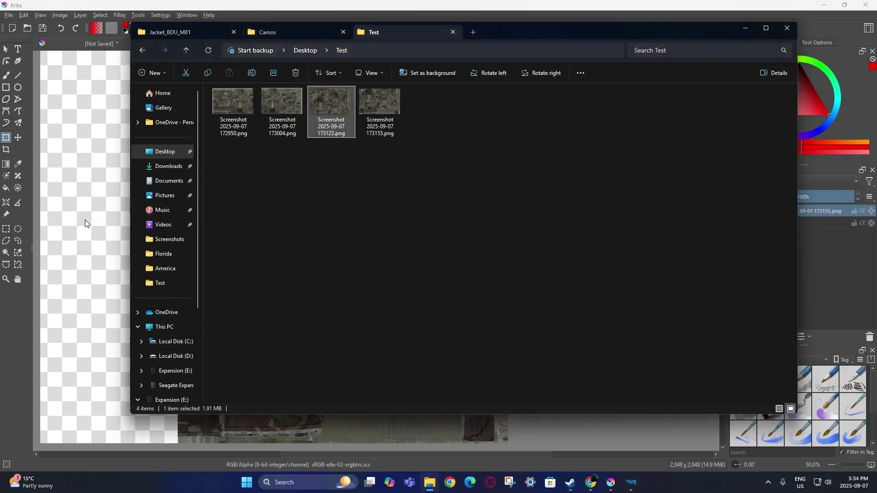
{"action": "middle_click_drag", "start_coordinate": [338, 175], "coordinate": [356, 226]}
{"action": "left_click_drag", "start_coordinate": [357, 227], "coordinate": [453, 305]}
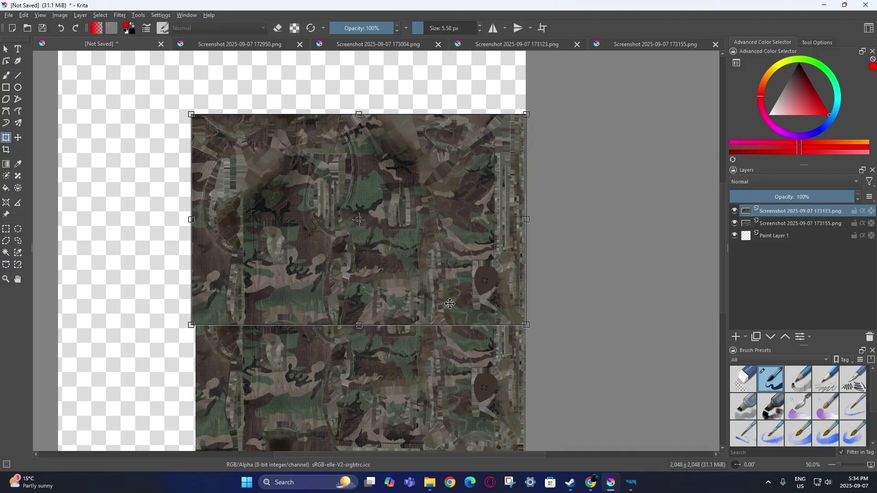
{"action": "key", "text": "Return"}
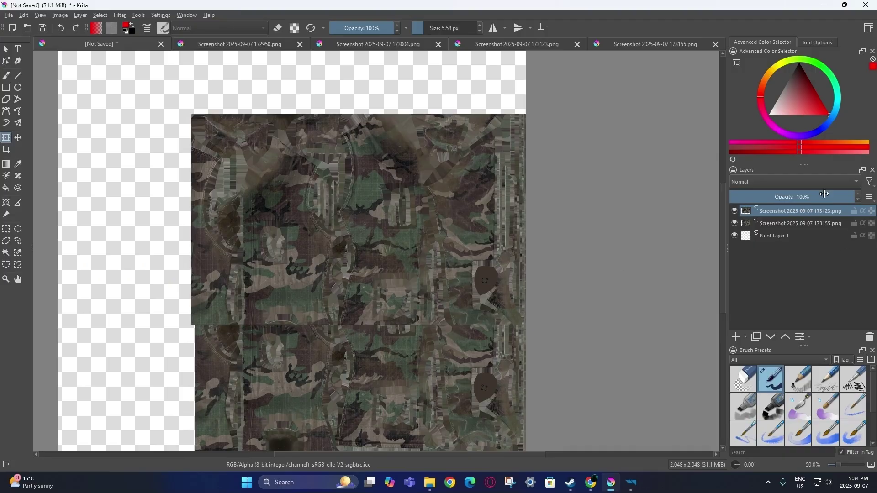
- Lower the top layer's opacity, nudge it to match the camo seams, then restore 100% opacity
{"action": "left_click", "coordinate": [797, 197]}
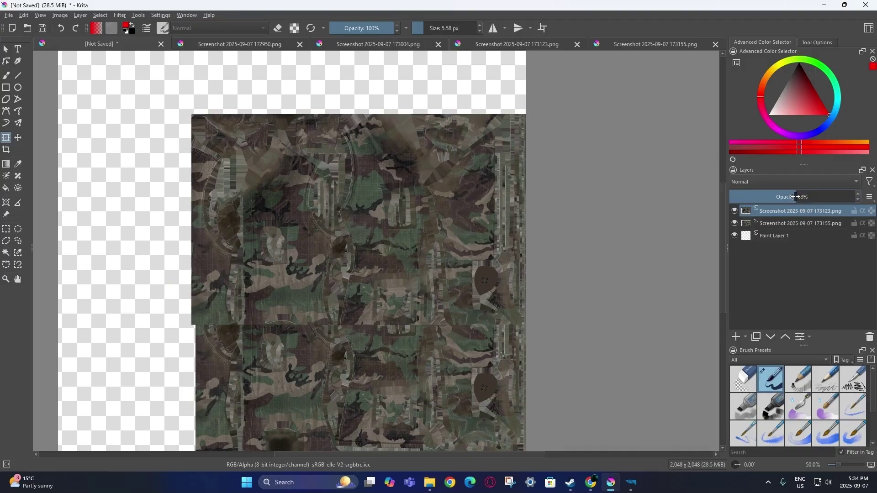
{"action": "left_click_drag", "start_coordinate": [427, 303], "coordinate": [425, 280]}
{"action": "scroll", "coordinate": [350, 255], "scroll_direction": "up", "scroll_amount": 4, "text": "ctrl"}
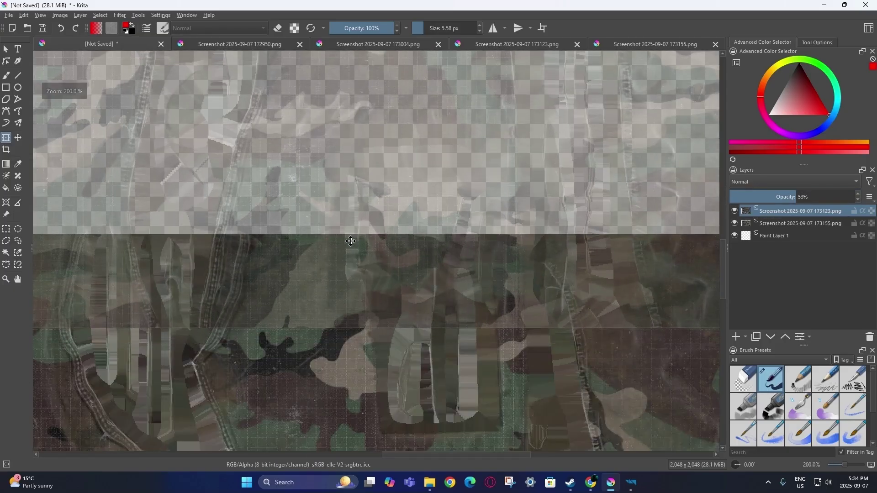
{"action": "scroll", "coordinate": [260, 255], "scroll_direction": "up", "scroll_amount": 1, "text": "ctrl"}
{"action": "left_click_drag", "start_coordinate": [248, 273], "coordinate": [243, 224]}
{"action": "scroll", "coordinate": [243, 223], "scroll_direction": "up", "scroll_amount": 3, "text": "ctrl"}
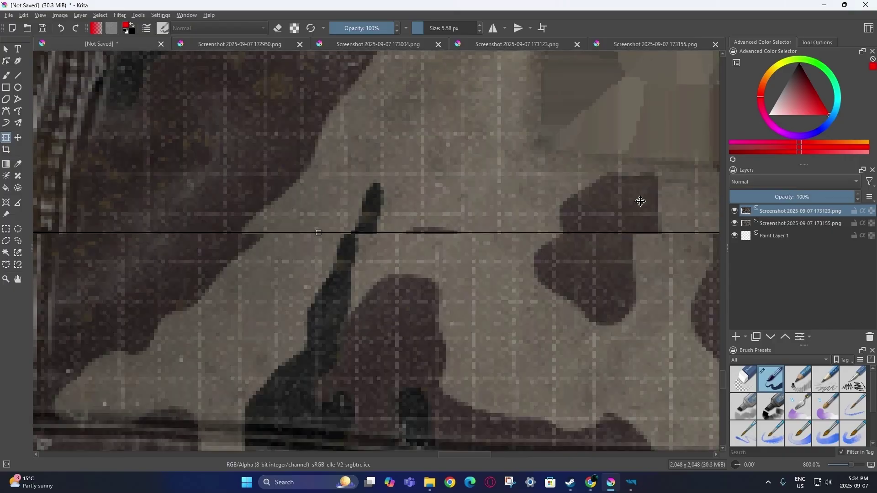
{"action": "left_click_drag", "start_coordinate": [811, 200], "coordinate": [805, 200]}
{"action": "scroll", "coordinate": [385, 228], "scroll_direction": "up", "scroll_amount": 1, "text": "ctrl"}
{"action": "left_click_drag", "start_coordinate": [379, 201], "coordinate": [378, 274]}
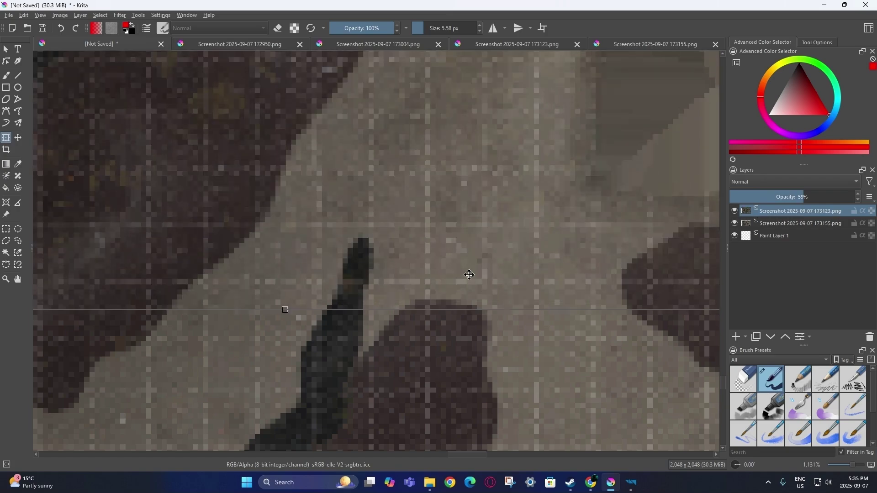
{"action": "left_click_drag", "start_coordinate": [841, 197], "coordinate": [874, 198]}
- Zoom out and toggle the top layer's visibility to verify the alignment
{"action": "key", "text": "minus"}
{"action": "key", "text": "minus"}
{"action": "key", "text": "minus"}
{"action": "key", "text": "minus"}
{"action": "key", "text": "minus"}
{"action": "scroll", "coordinate": [545, 198], "scroll_direction": "up", "scroll_amount": 3}
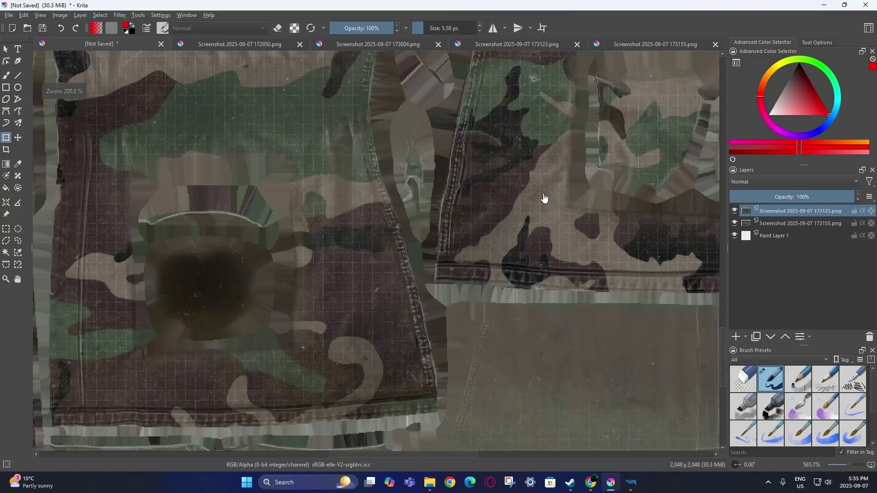
{"action": "scroll", "coordinate": [544, 198], "scroll_direction": "down", "scroll_amount": 8}
{"action": "left_click", "coordinate": [736, 210]}
{"action": "left_click", "coordinate": [736, 209]}
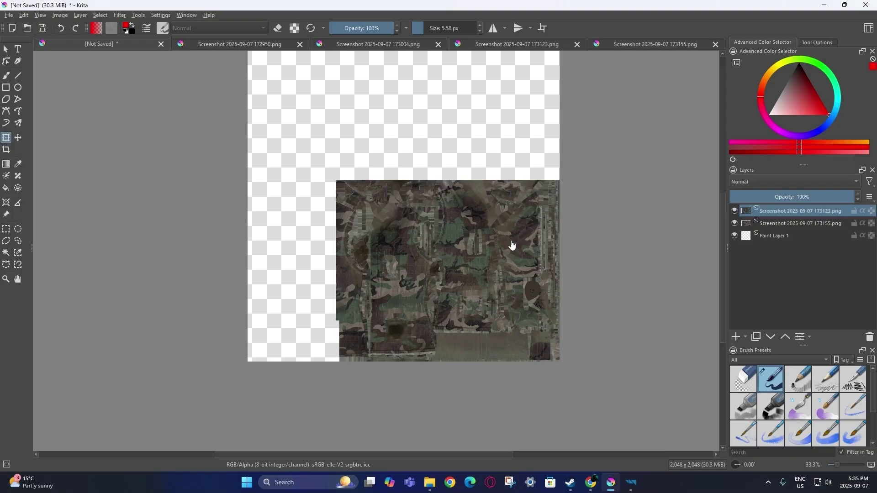
{"action": "key", "text": "alt+Tab"}
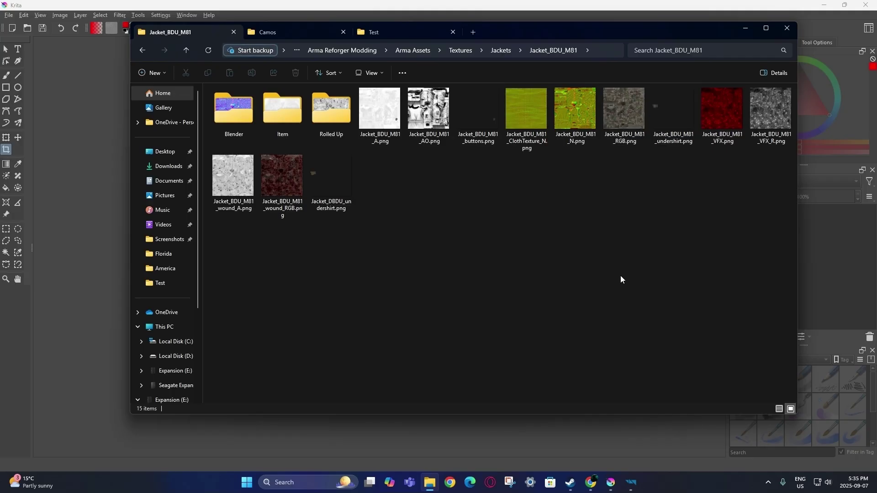
- Preview Jacket_BDU_M81_RGB.png, then drag it into Krita as its own 2048×2048 document
{"action": "left_click", "coordinate": [634, 140]}
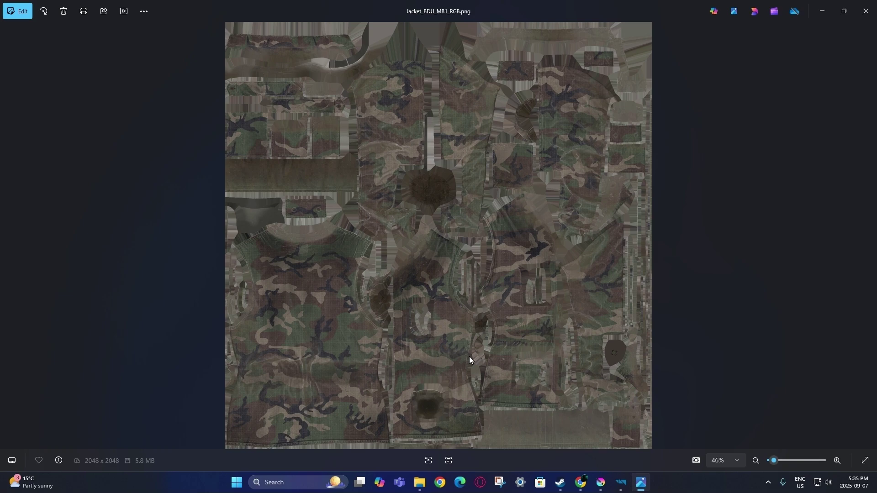
{"action": "left_click", "coordinate": [867, 11]}
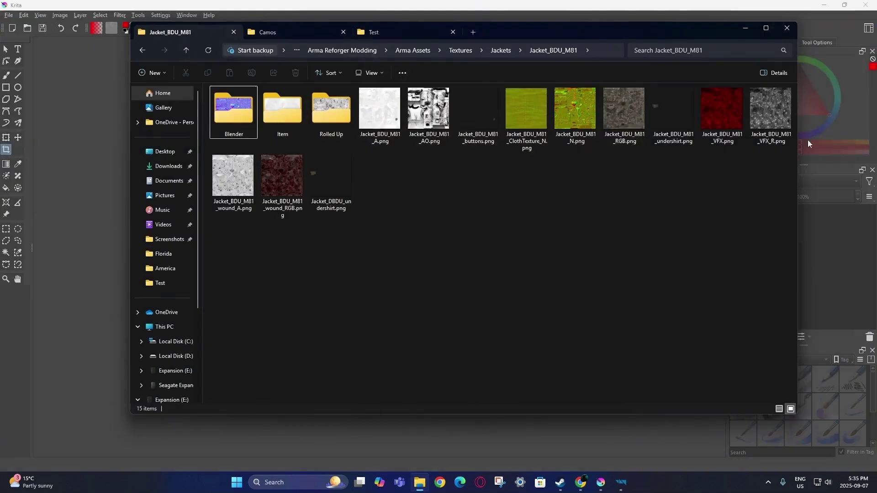
{"action": "left_click_drag", "start_coordinate": [633, 119], "coordinate": [42, 247]}
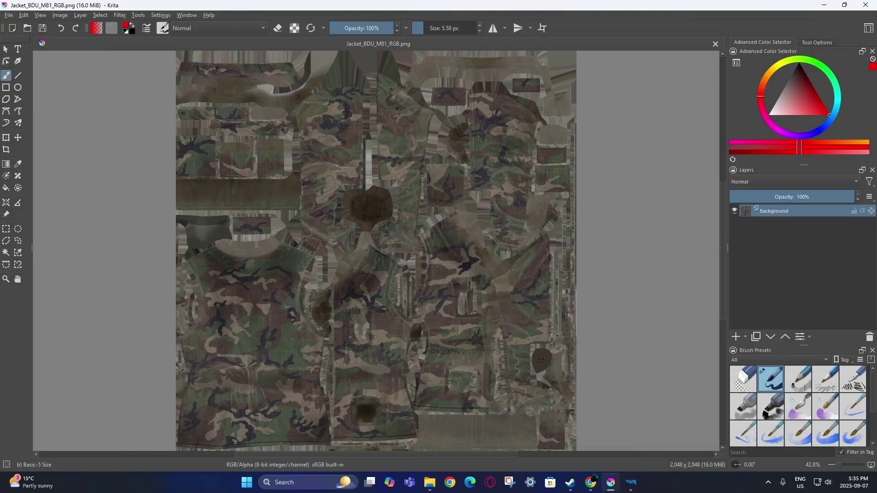
- Zoom over the M81 woodland jacket texture, then bring up the Camos folder in File Explorer
{"action": "scroll", "coordinate": [379, 251], "scroll_direction": "down", "scroll_amount": 1}
{"action": "scroll", "coordinate": [378, 252], "scroll_direction": "up", "scroll_amount": 1}
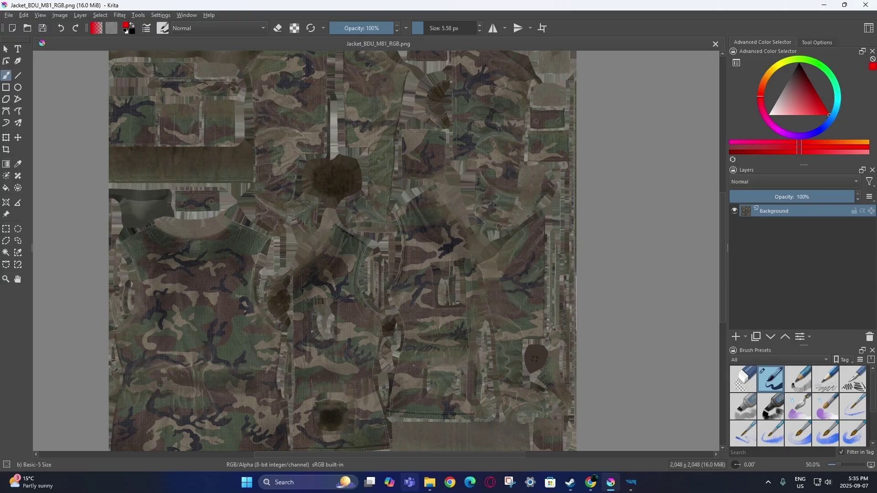
{"action": "left_click", "coordinate": [429, 483]}
{"action": "left_click", "coordinate": [274, 31]}
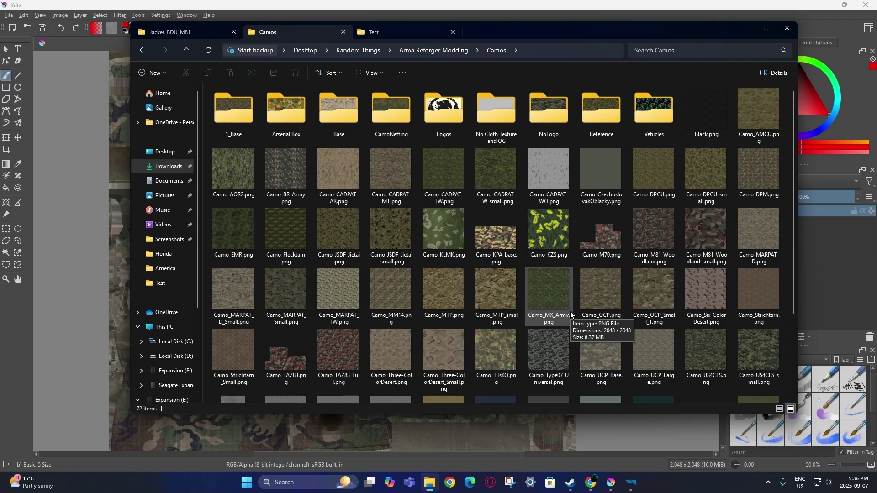
- Pan the jacket texture up in Krita, then return to the 72 camo PNGs in Camos
{"action": "key", "text": "alt+Tab"}
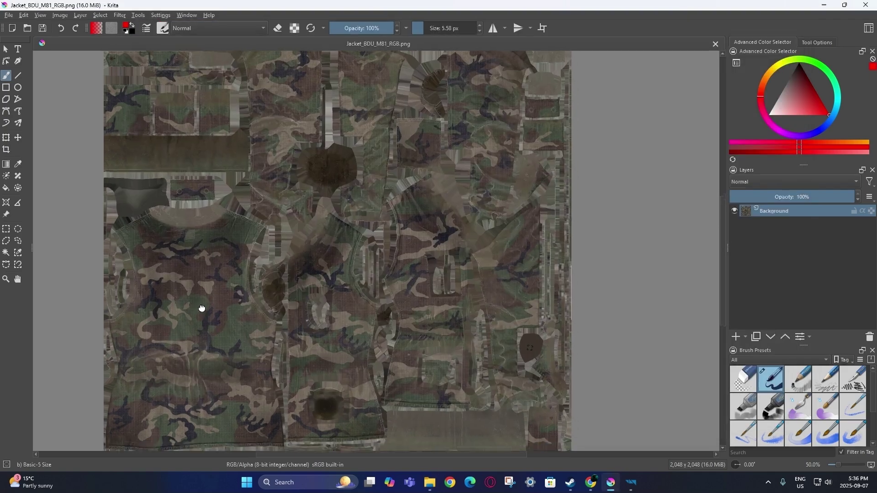
{"action": "middle_click_drag", "start_coordinate": [202, 309], "coordinate": [196, 277]}
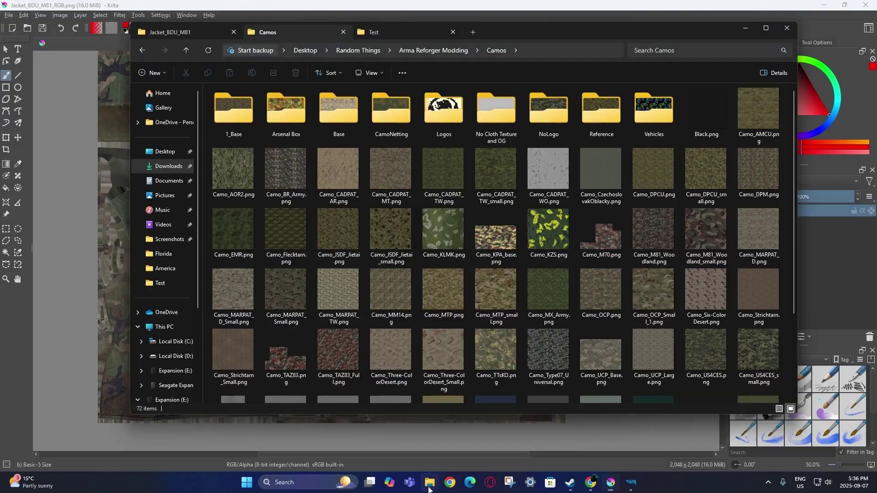
{"action": "left_click", "coordinate": [430, 482]}
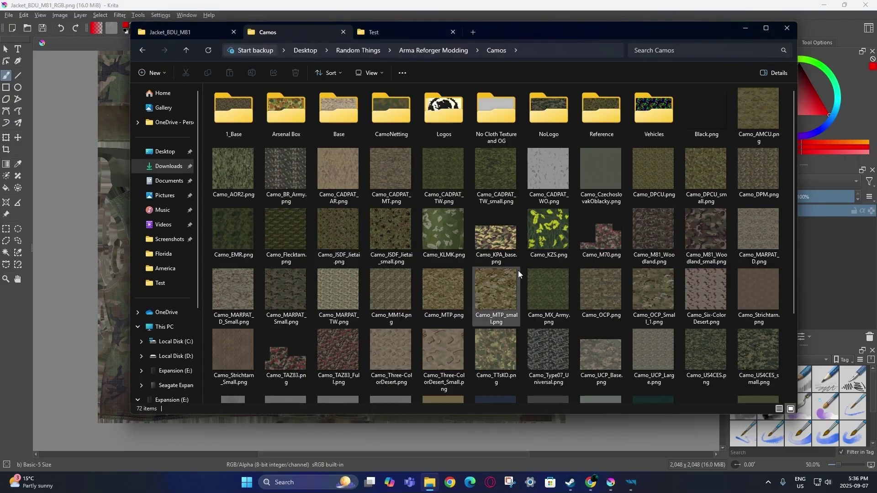
{"action": "mouse_move", "coordinate": [518, 270]}
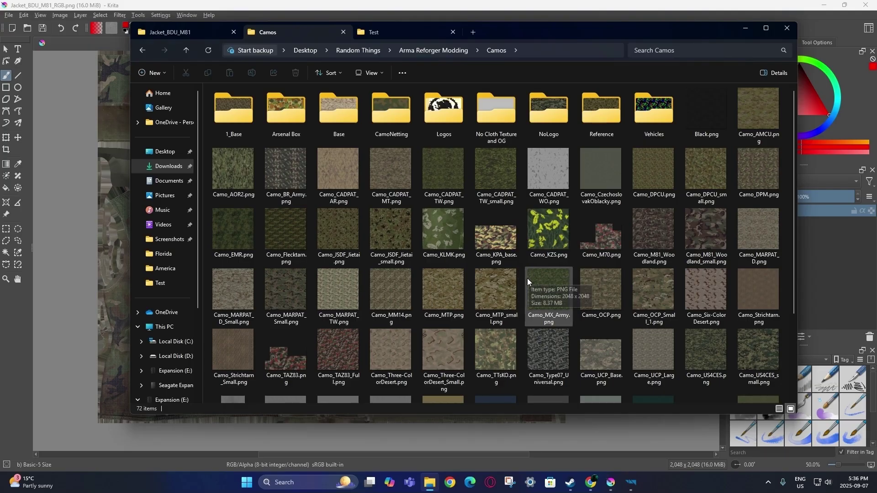
- Drop Camo_OCP.png onto the jacket texture as a new layer
{"action": "left_click", "coordinate": [617, 293]}
{"action": "left_click_drag", "start_coordinate": [603, 292], "coordinate": [81, 213]}
{"action": "left_click", "coordinate": [82, 214]}
{"action": "middle_click_drag", "start_coordinate": [411, 148], "coordinate": [431, 196]}
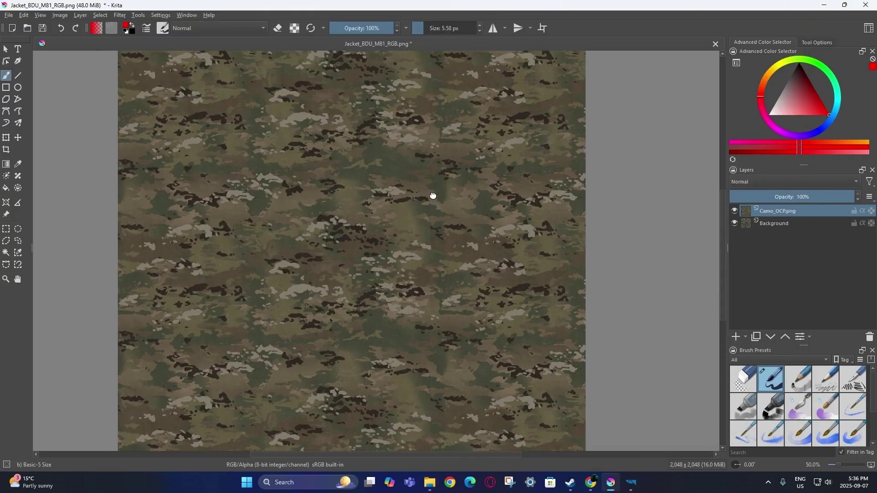
{"action": "key", "text": "minus"}
{"action": "scroll", "coordinate": [338, 203], "scroll_direction": "up", "scroll_amount": 1}
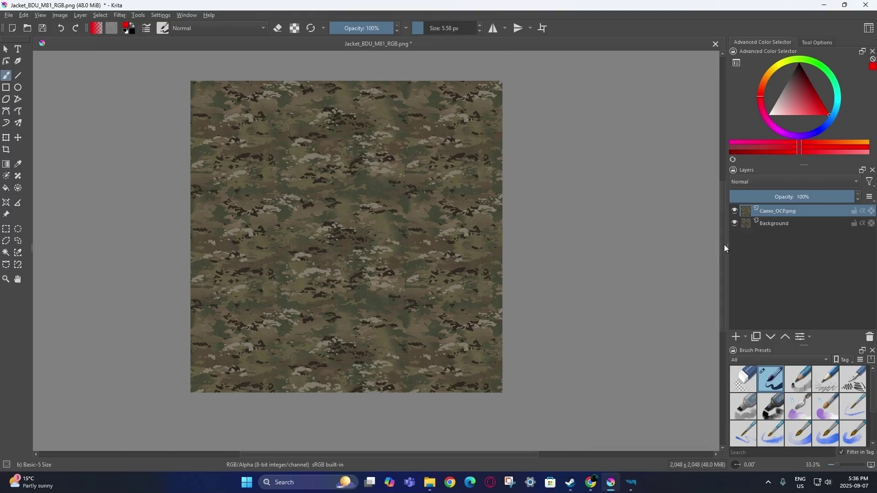
{"action": "scroll", "coordinate": [357, 189], "scroll_direction": "up", "scroll_amount": 6, "text": "ctrl"}
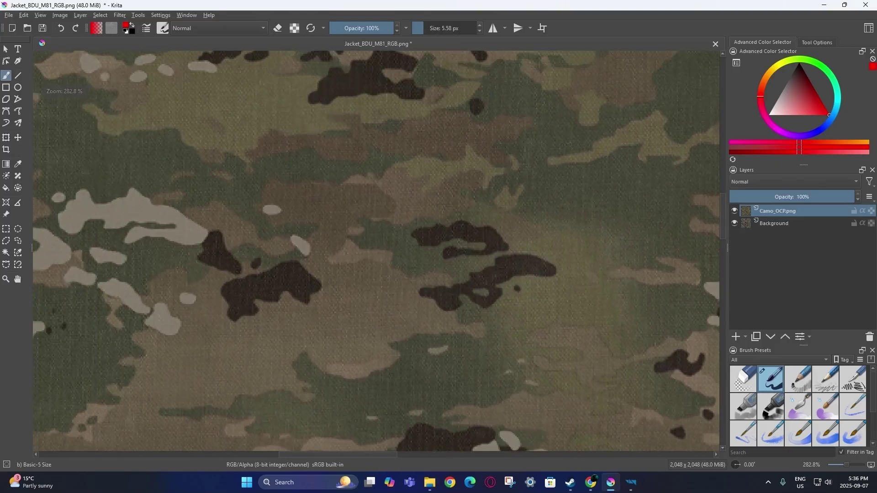
{"action": "scroll", "coordinate": [247, 236], "scroll_direction": "down", "scroll_amount": 2, "text": "ctrl"}
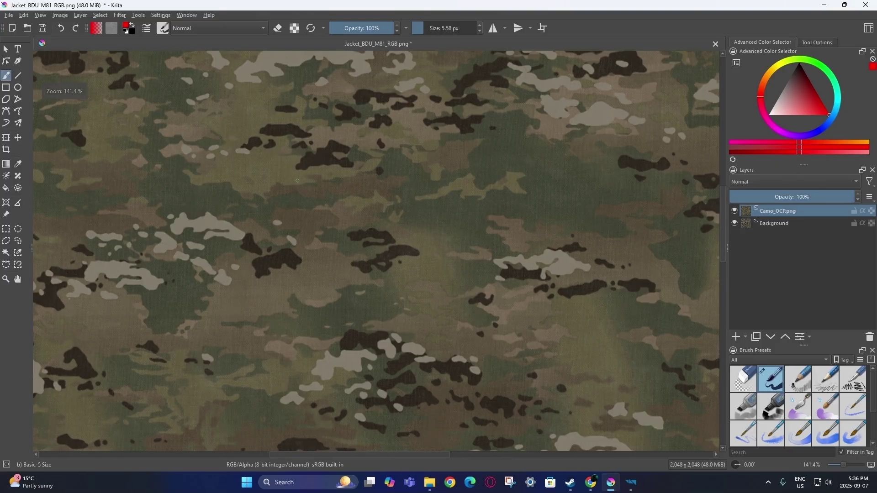
- Compare the camo with the jacket, restore the deleted Background, and hide Camo_OCP.png
{"action": "left_click", "coordinate": [735, 211]}
{"action": "left_click", "coordinate": [734, 211]}
{"action": "scroll", "coordinate": [421, 200], "scroll_direction": "down", "scroll_amount": 5, "text": "ctrl"}
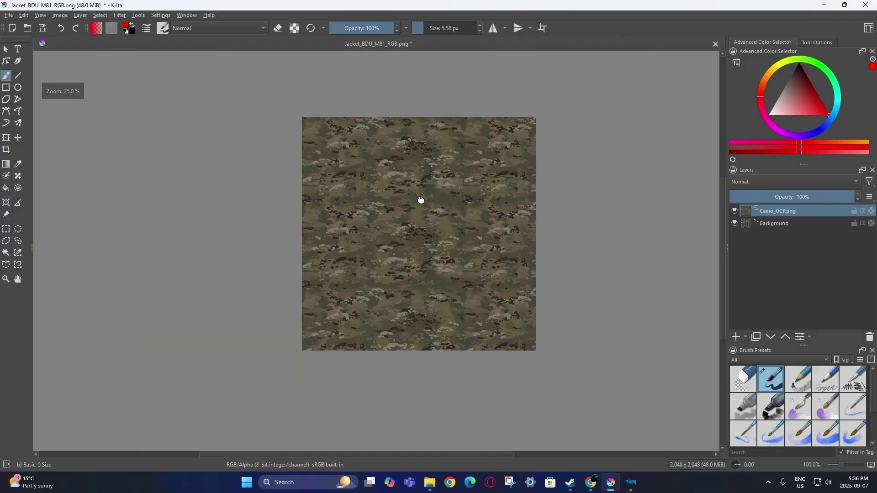
{"action": "scroll", "coordinate": [421, 200], "scroll_direction": "up", "scroll_amount": 1, "text": "ctrl"}
{"action": "right_click", "coordinate": [777, 224]}
{"action": "left_click", "coordinate": [779, 264]}
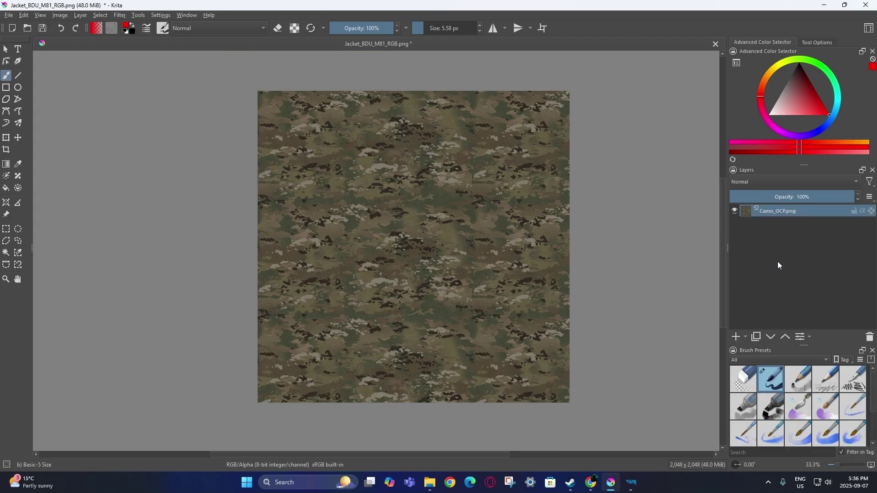
{"action": "left_click", "coordinate": [61, 28]}
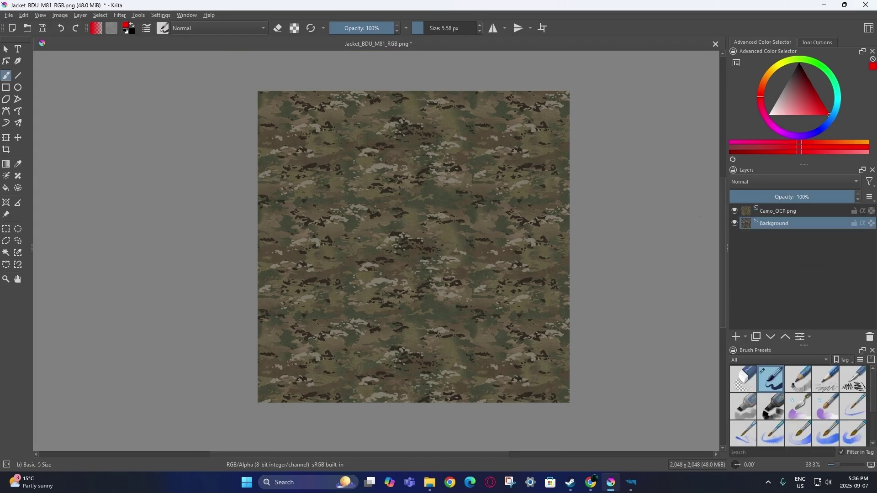
{"action": "left_click", "coordinate": [734, 211]}
{"action": "scroll", "coordinate": [370, 229], "scroll_direction": "up", "scroll_amount": 2, "text": "ctrl"}
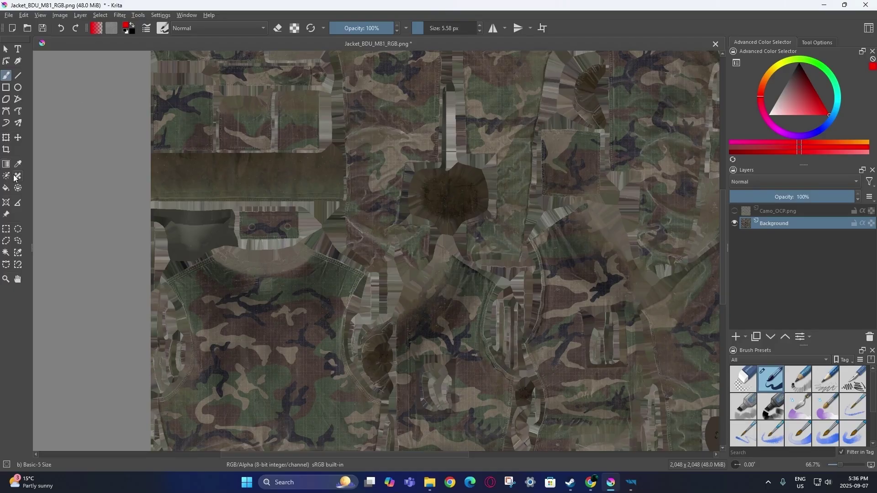
- Trace a Bezier curve selection around the dark fabric piece of the jacket texture
{"action": "left_click", "coordinate": [6, 265]}
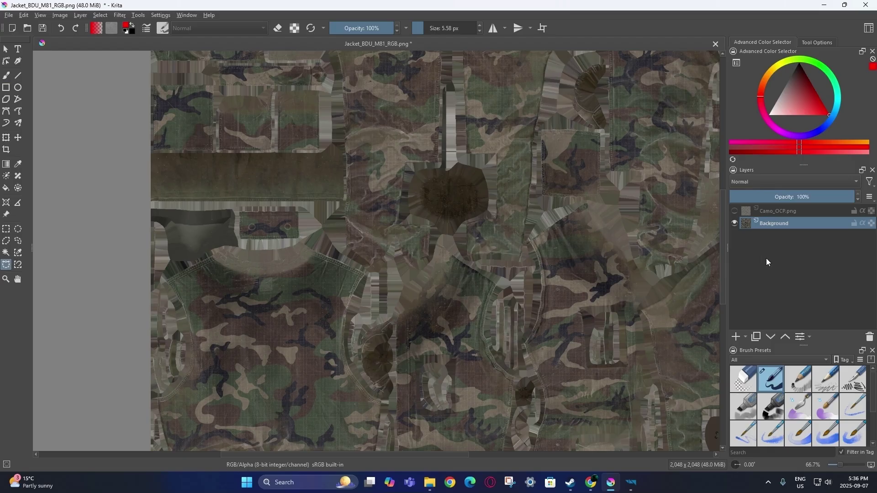
{"action": "scroll", "coordinate": [176, 229], "scroll_direction": "up", "scroll_amount": 4, "text": "ctrl"}
{"action": "left_click", "coordinate": [120, 149]}
{"action": "left_click", "coordinate": [196, 330]}
{"action": "left_click", "coordinate": [242, 334]}
{"action": "left_click", "coordinate": [313, 323]}
{"action": "left_click", "coordinate": [375, 274]}
{"action": "scroll", "coordinate": [406, 259], "scroll_direction": "up", "scroll_amount": 1, "text": "ctrl"}
{"action": "left_click", "coordinate": [411, 256]}
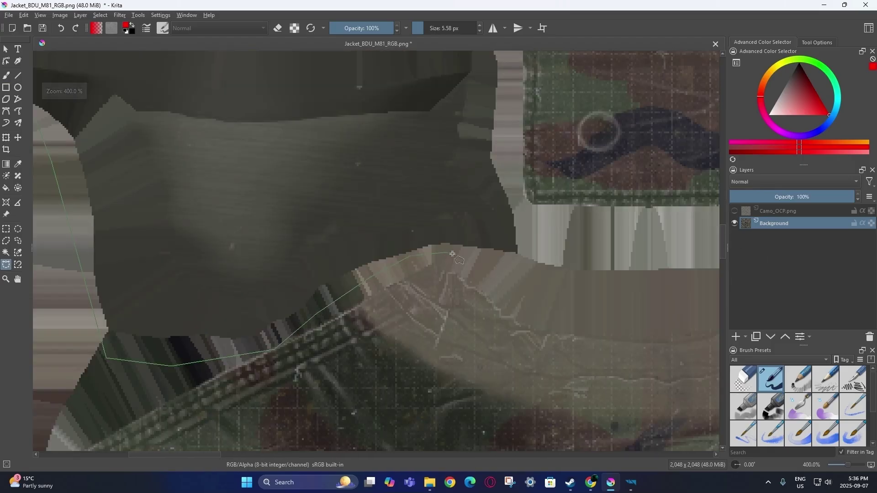
{"action": "left_click", "coordinate": [518, 253]}
{"action": "scroll", "coordinate": [510, 87], "scroll_direction": "up", "scroll_amount": 3}
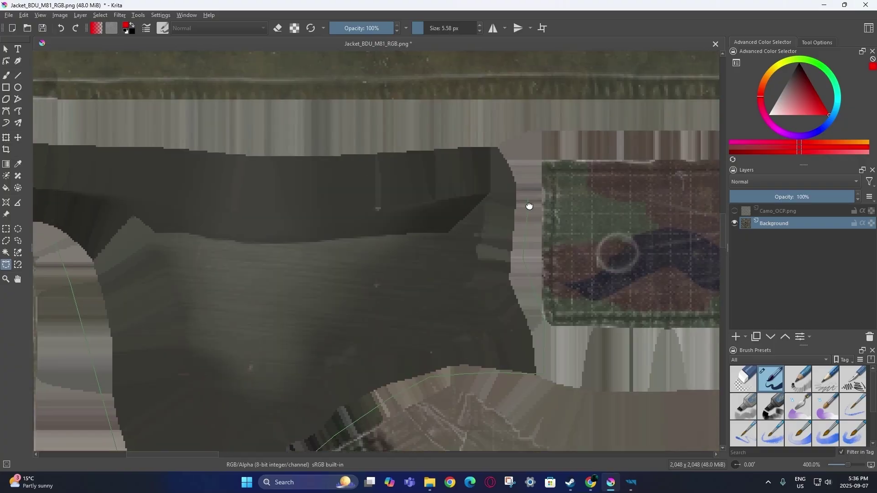
{"action": "scroll", "coordinate": [219, 120], "scroll_direction": "left", "scroll_amount": 3}
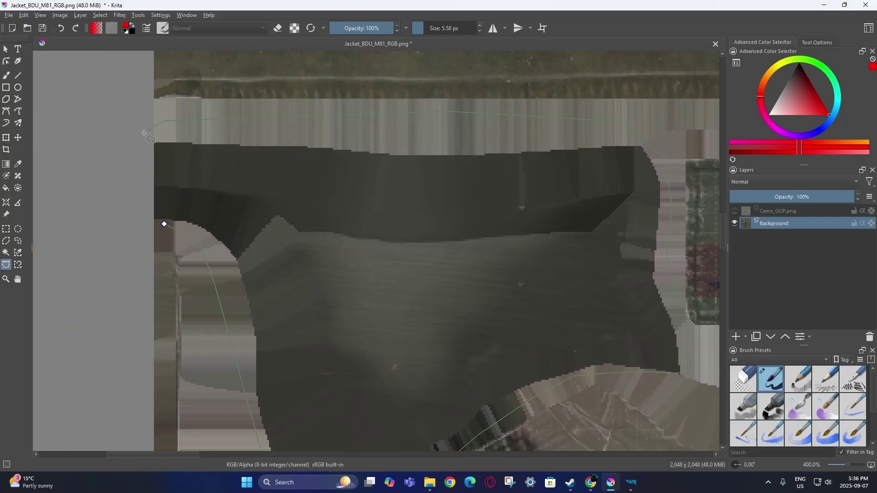
{"action": "left_click", "coordinate": [165, 225]}
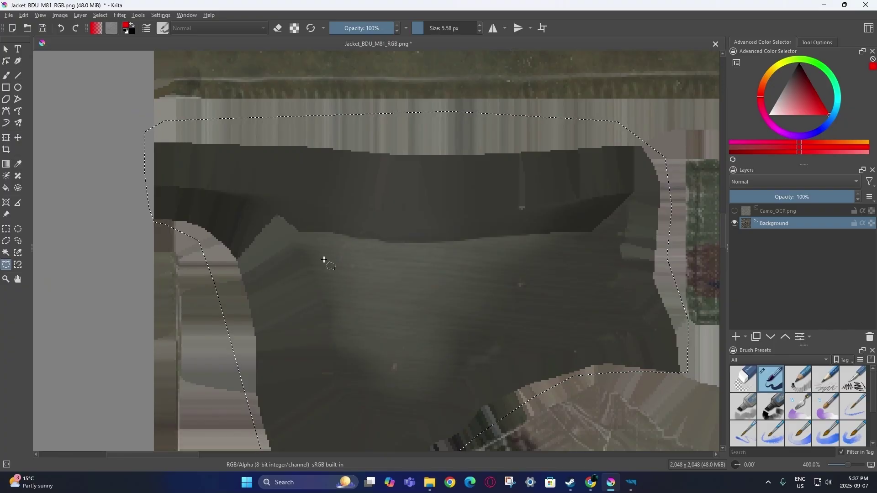
- Copy the selected piece to its own layer and place the visible camo layer beneath it
{"action": "key", "text": "ctrl+alt+j"}
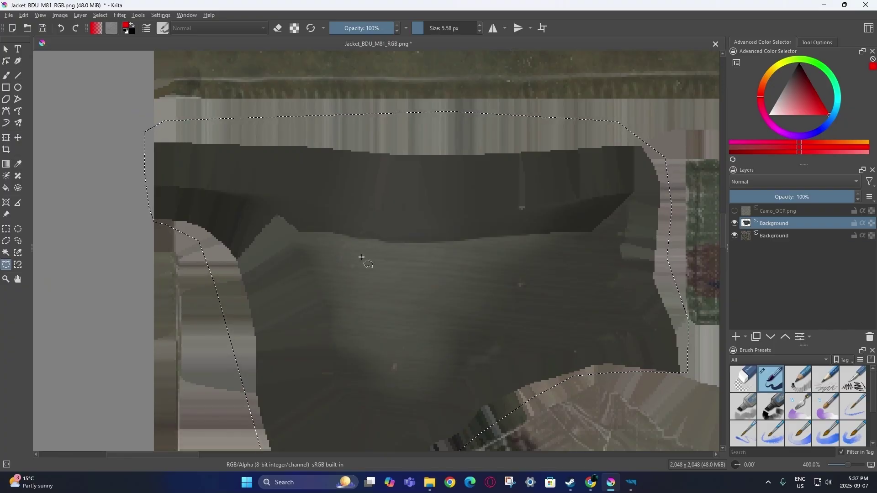
{"action": "scroll", "coordinate": [467, 268], "scroll_direction": "down", "scroll_amount": 1, "text": "ctrl"}
{"action": "scroll", "coordinate": [467, 268], "scroll_direction": "down", "scroll_amount": 3, "text": "ctrl"}
{"action": "left_click", "coordinate": [735, 211]}
{"action": "mouse_move", "coordinate": [765, 211]}
{"action": "left_mouse_down"}
{"action": "mouse_move", "coordinate": [769, 238]}
{"action": "mouse_move", "coordinate": [768, 225]}
{"action": "left_mouse_up"}
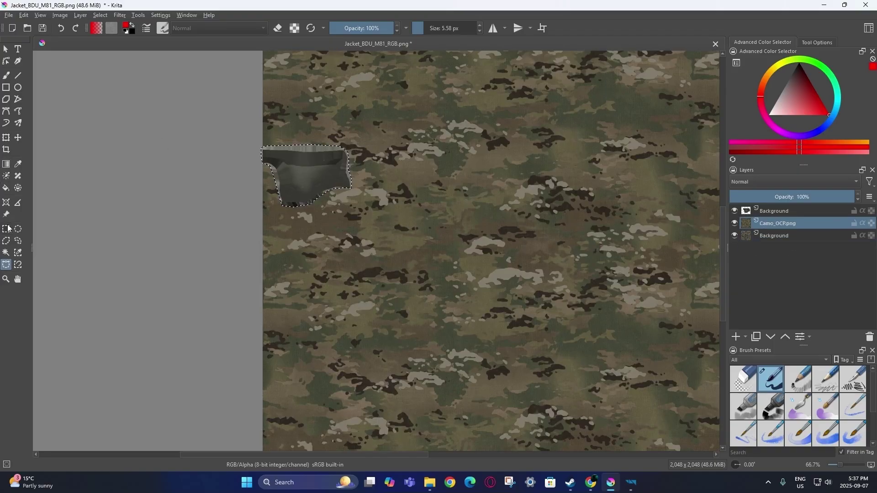
- Remove the original jacket layer and merge the cut-out piece down onto Camo_OCP.png
{"action": "left_click", "coordinate": [6, 229]}
{"action": "scroll", "coordinate": [338, 264], "scroll_direction": "down", "scroll_amount": 2, "text": "ctrl"}
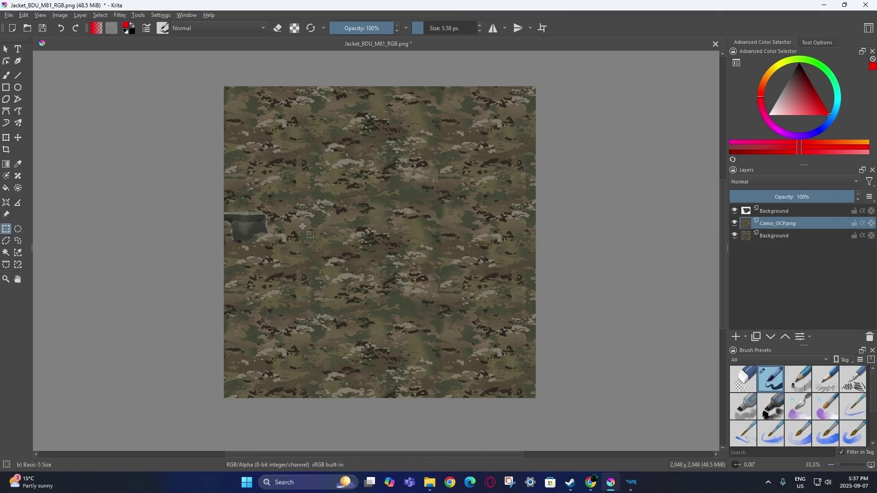
{"action": "right_click", "coordinate": [774, 230]}
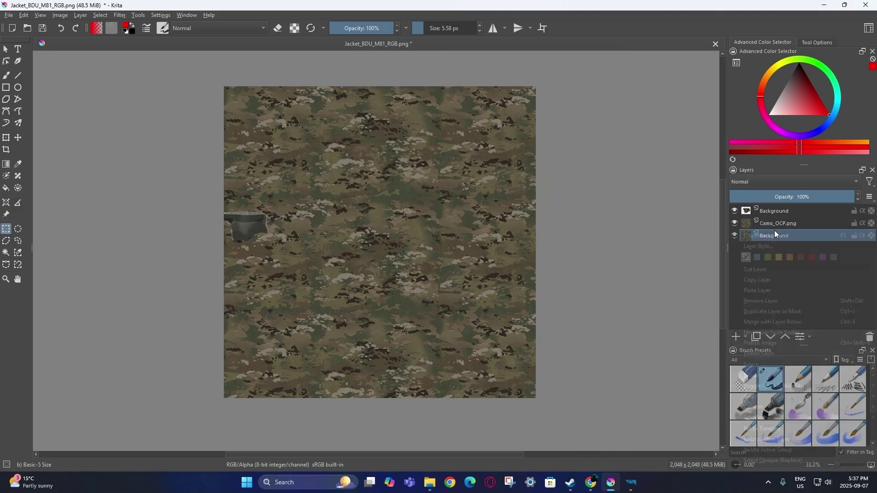
{"action": "key", "text": "Escape"}
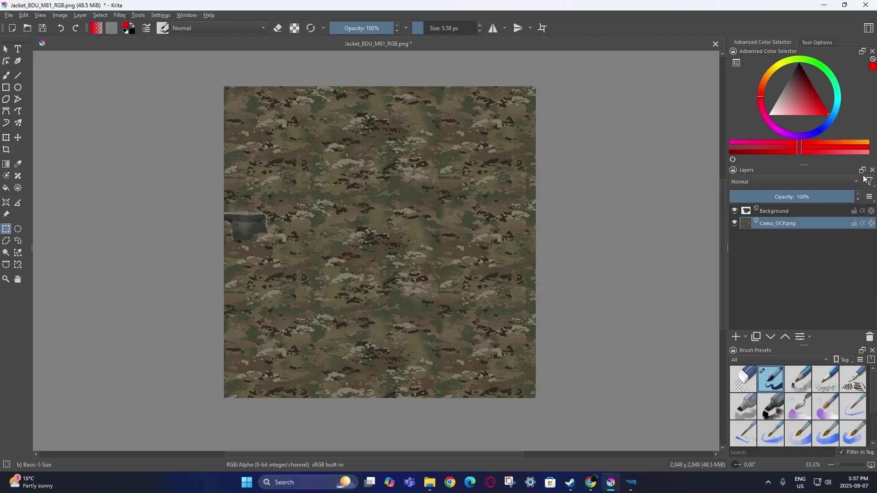
{"action": "right_click", "coordinate": [772, 207]}
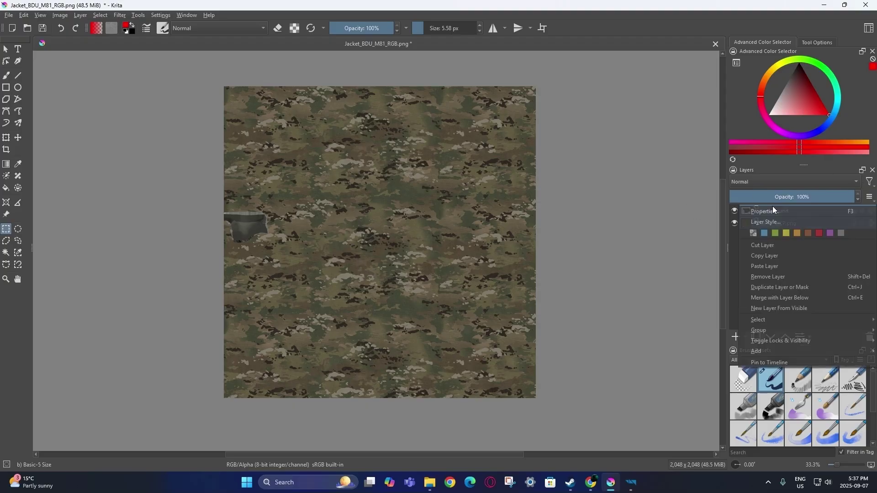
{"action": "left_click", "coordinate": [784, 297]}
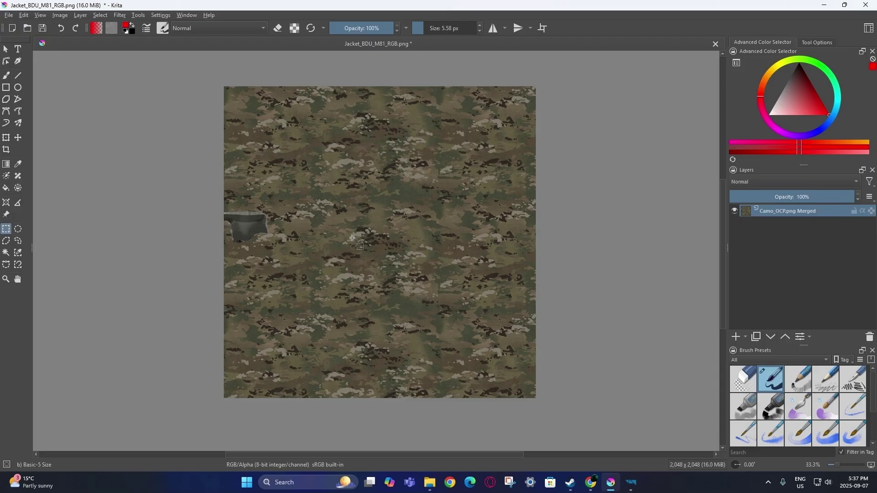
- Insert Jacket_BDU_M81_A.png from the Jacket_BDU_M81 folder as a new Krita layer
{"action": "left_click", "coordinate": [436, 488]}
{"action": "left_click", "coordinate": [199, 29]}
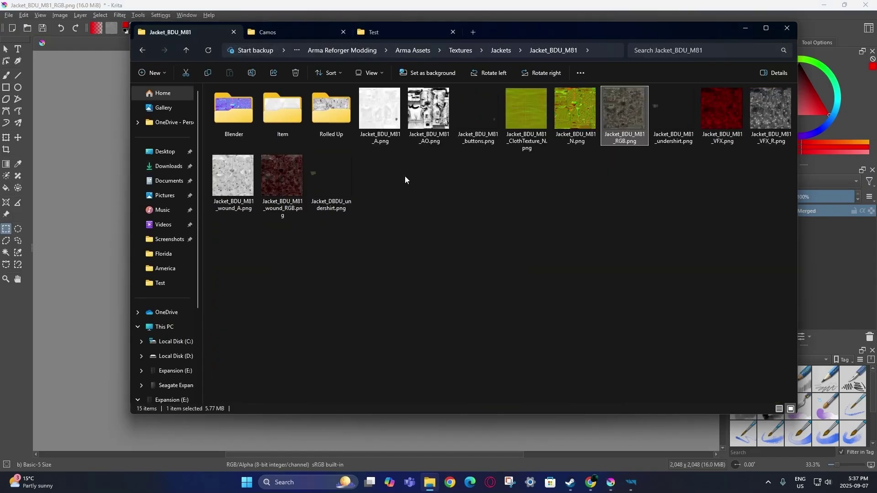
{"action": "left_click", "coordinate": [382, 139]}
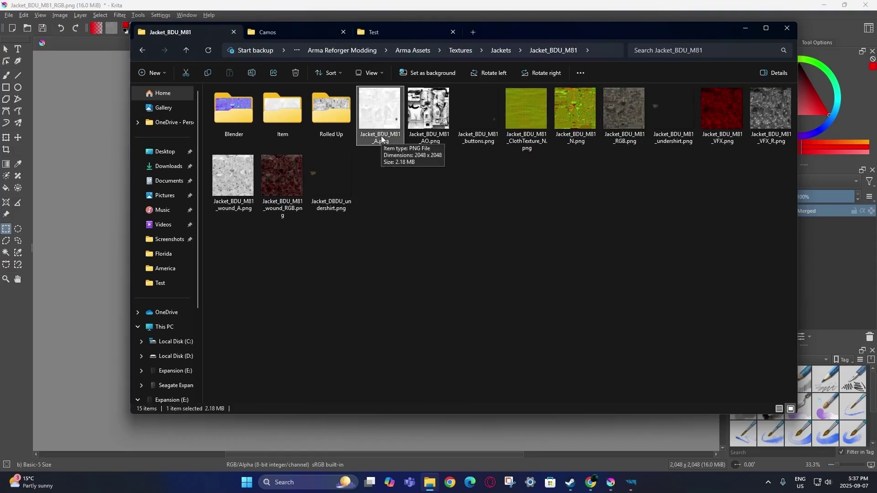
{"action": "left_click_drag", "start_coordinate": [382, 138], "coordinate": [78, 222]}
{"action": "left_click", "coordinate": [78, 223]}
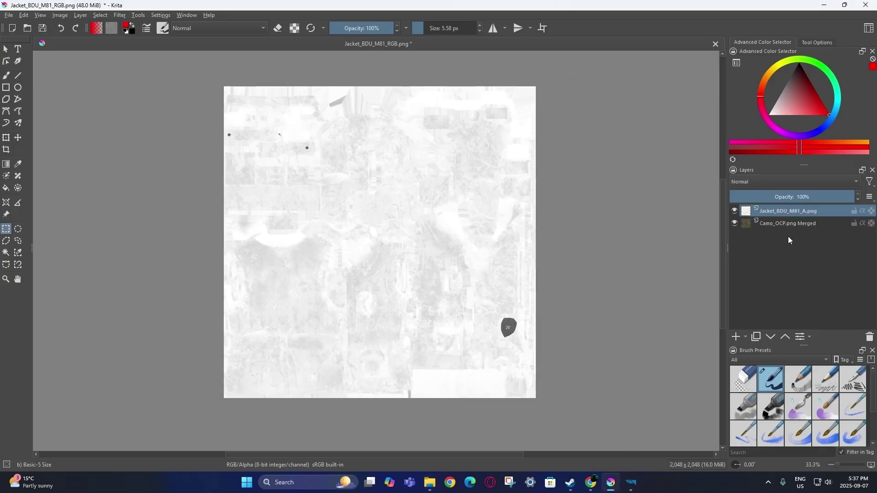
- Convert the Jacket_BDU_M81_A.png layer into a transparency mask
{"action": "right_click", "coordinate": [793, 214]}
{"action": "mouse_move", "coordinate": [760, 385]}
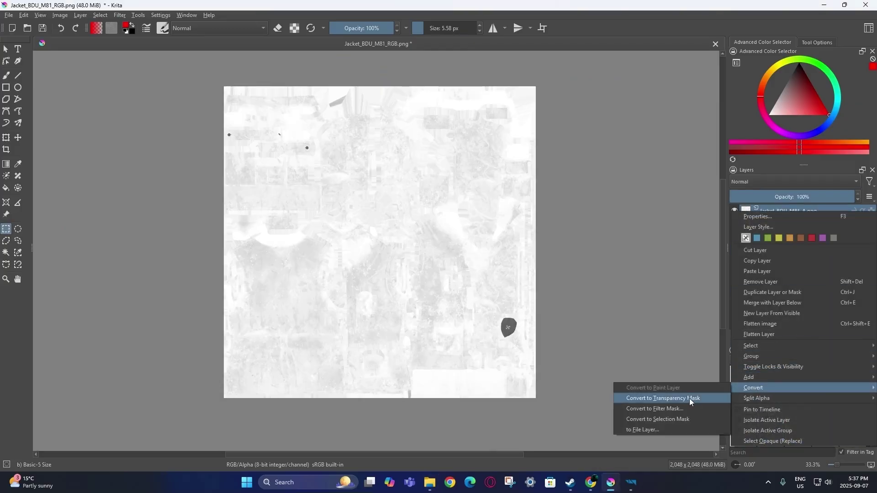
{"action": "left_click", "coordinate": [690, 398]}
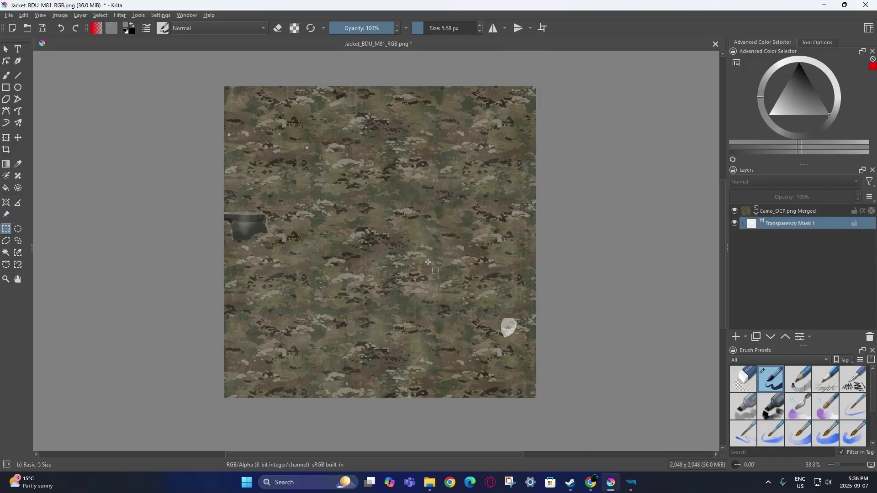
{"action": "left_click", "coordinate": [8, 16]}
- Save the image as Jacket_BDU_M81_Test_BCR.png, accepting the PNG export options
{"action": "left_click", "coordinate": [23, 64]}
{"action": "left_click_drag", "start_coordinate": [127, 192], "coordinate": [106, 192]}
{"action": "type", "text": "Test_BCR"}
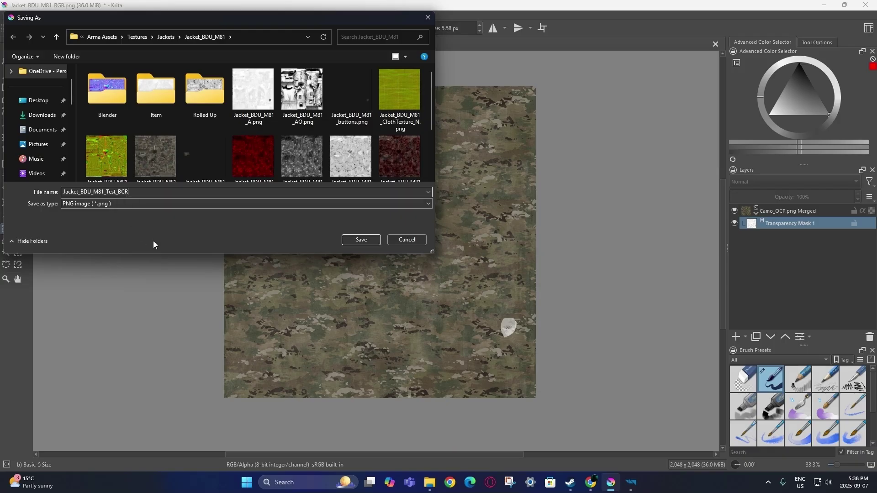
{"action": "left_click", "coordinate": [368, 239]}
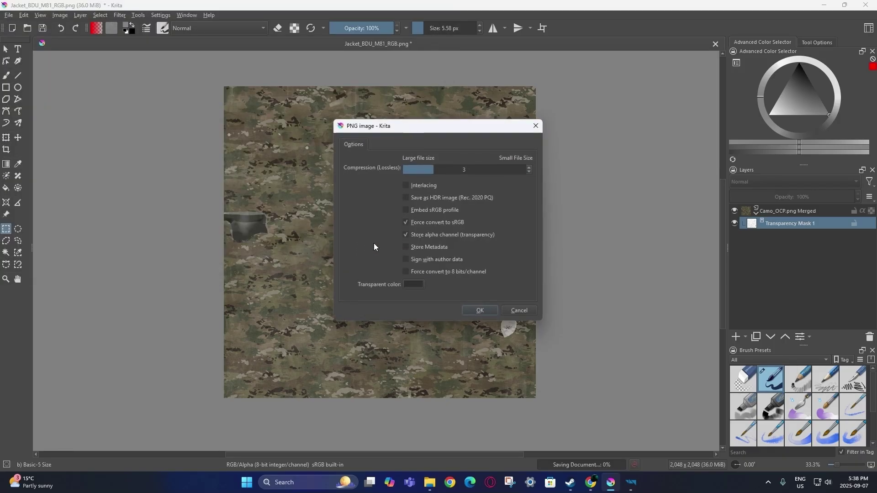
{"action": "left_click", "coordinate": [480, 311]}
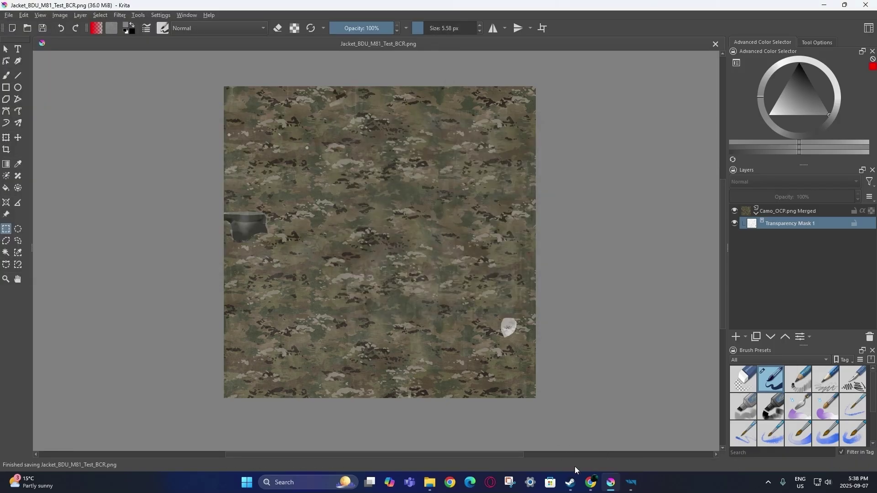
{"action": "left_click", "coordinate": [627, 485]}
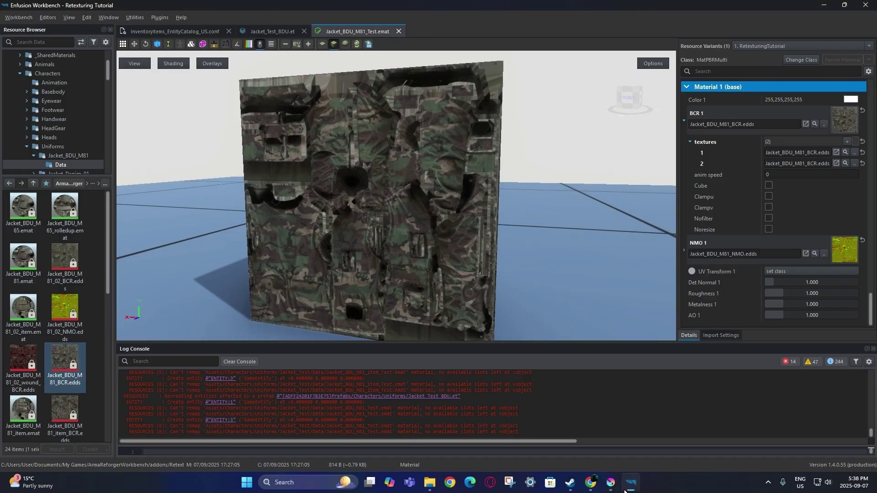
- Import Jacket_BDU_M81_Test_BCR.png into the jacket material's Data folder in the Resource Browser
{"action": "right_click", "coordinate": [345, 32]}
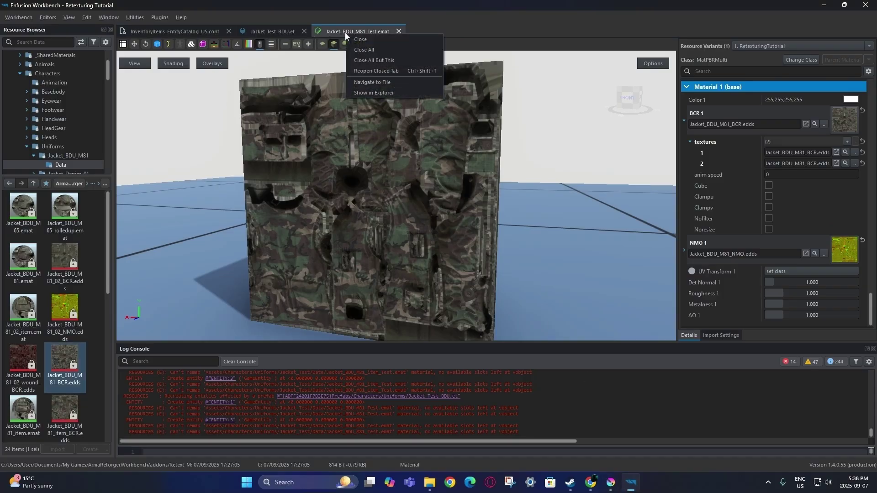
{"action": "left_click", "coordinate": [386, 82]}
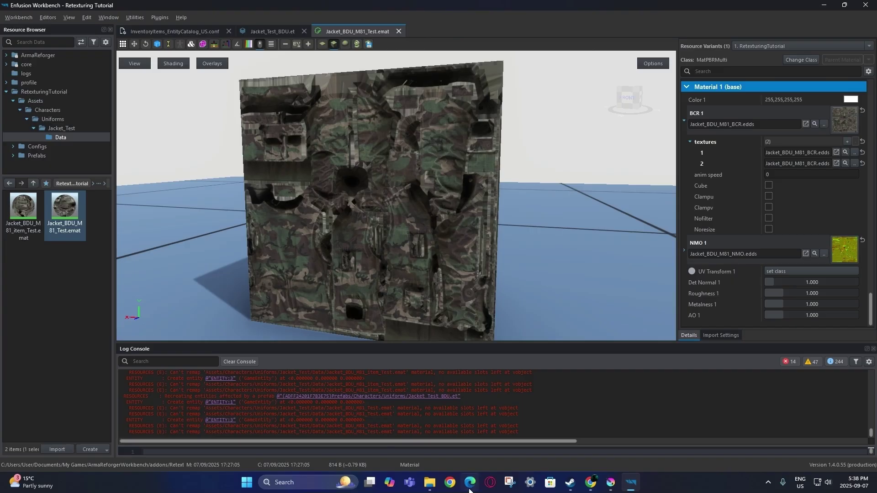
{"action": "left_click", "coordinate": [430, 483]}
{"action": "left_click_drag", "start_coordinate": [671, 118], "coordinate": [54, 312]}
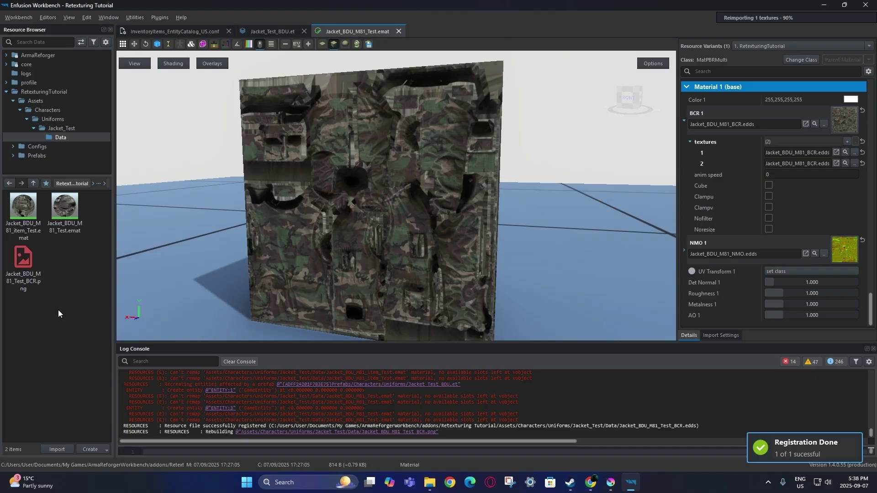
- Assign the imported Test_BCR .edds to the material's BCR slot and save the material
{"action": "left_click_drag", "start_coordinate": [28, 271], "coordinate": [744, 124]}
{"action": "left_click", "coordinate": [24, 15]}
{"action": "left_click", "coordinate": [34, 35]}
{"action": "scroll", "coordinate": [430, 204], "scroll_direction": "up", "scroll_amount": 5}
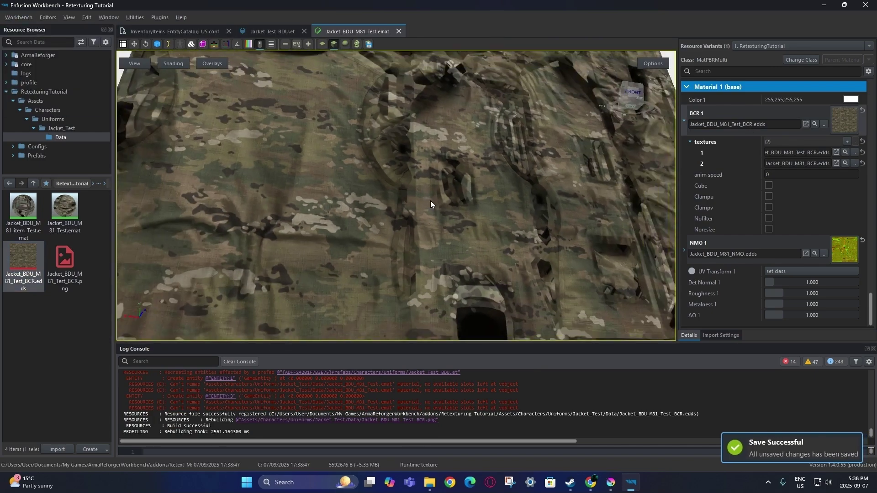
{"action": "scroll", "coordinate": [431, 204], "scroll_direction": "down", "scroll_amount": 5}
{"action": "mouse_move", "coordinate": [431, 204]}
{"action": "left_mouse_down"}
{"action": "mouse_move", "coordinate": [408, 198]}
{"action": "mouse_move", "coordinate": [423, 205]}
{"action": "left_mouse_up"}
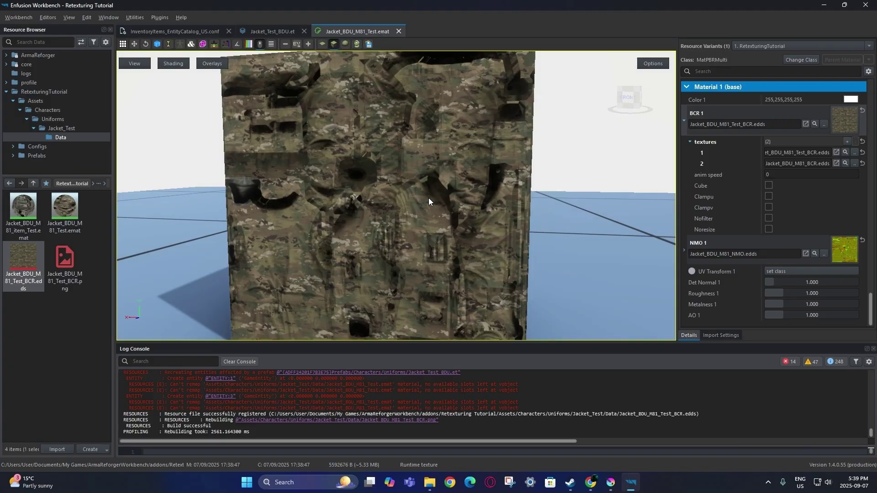
{"action": "scroll", "coordinate": [741, 246], "scroll_direction": "up", "scroll_amount": 5}
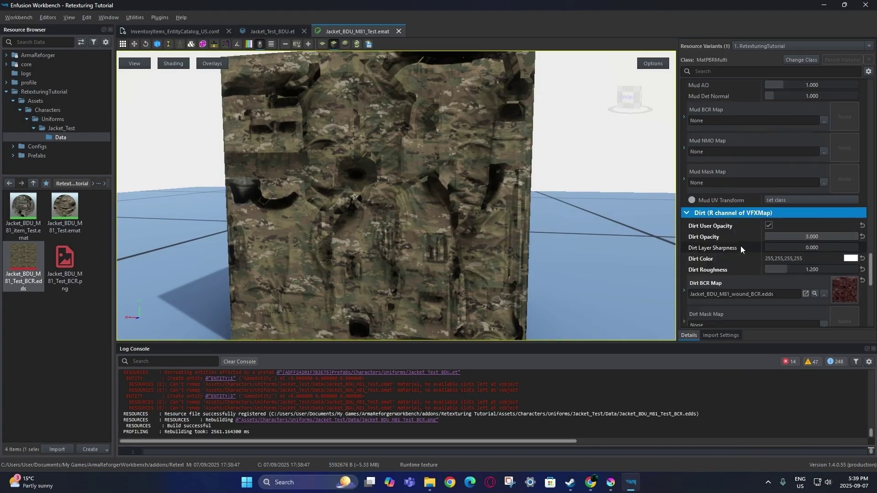
- Undo twice in Krita to strip the transparency mask from Jacket_BDU_M81_Test_BCR.png
{"action": "left_click", "coordinate": [611, 482]}
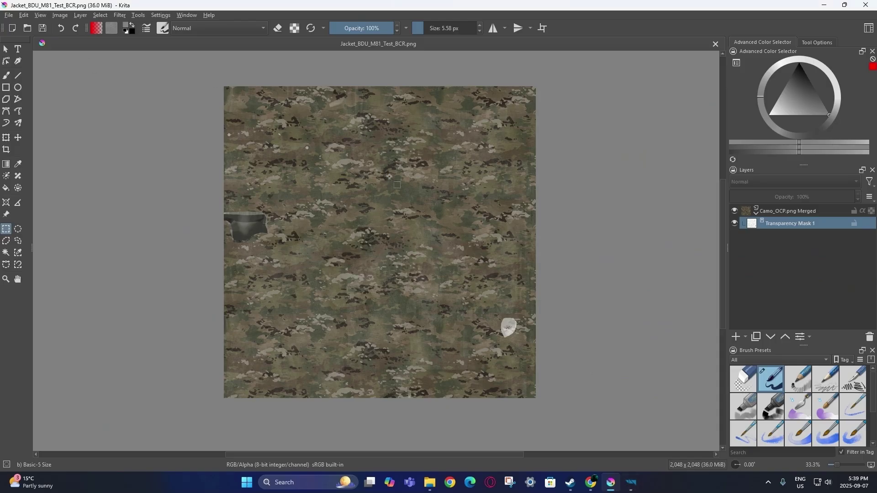
{"action": "left_click", "coordinate": [60, 28]}
{"action": "left_click", "coordinate": [60, 29]}
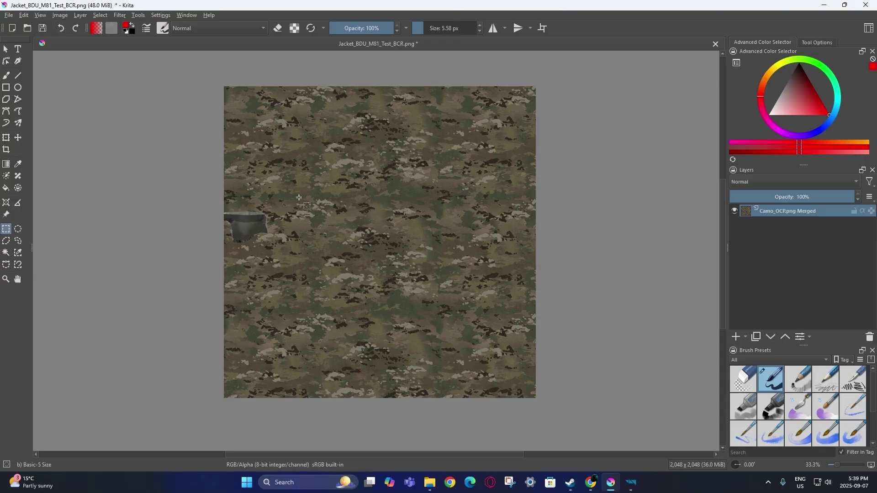
{"action": "scroll", "coordinate": [353, 253], "scroll_direction": "right", "scroll_amount": 1}
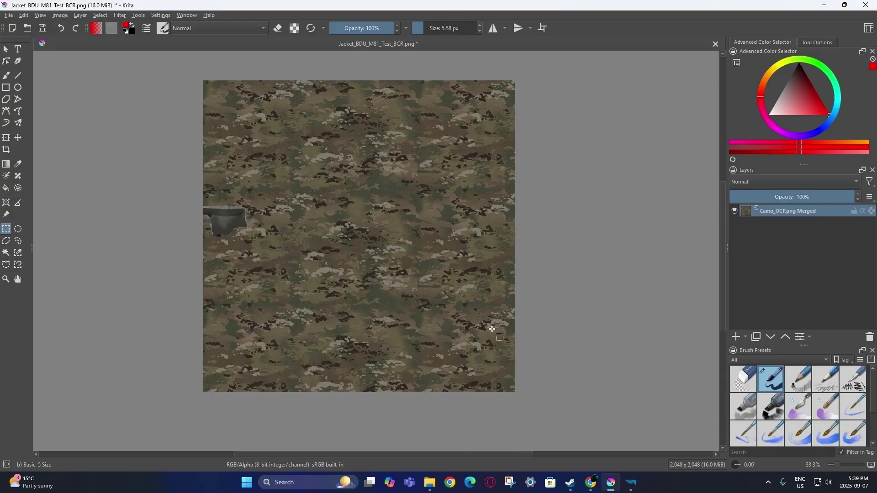
{"action": "left_click", "coordinate": [430, 483]}
{"action": "left_click", "coordinate": [462, 316]}
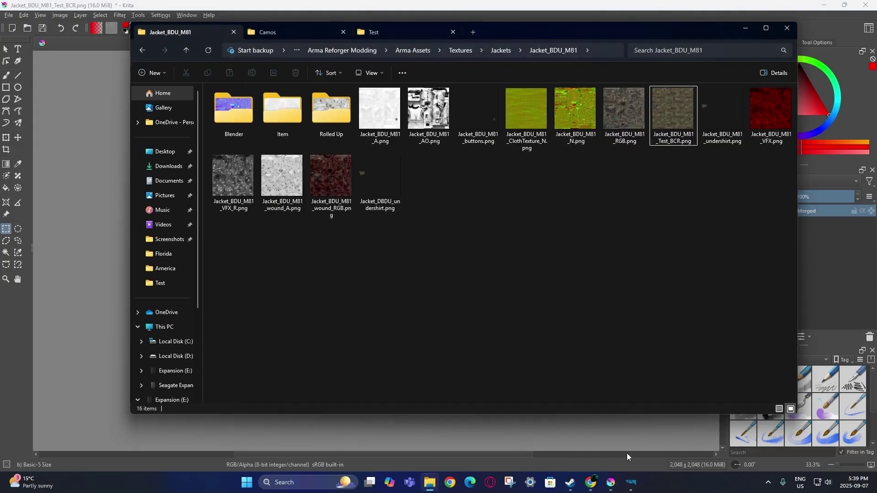
{"action": "left_click", "coordinate": [631, 480]}
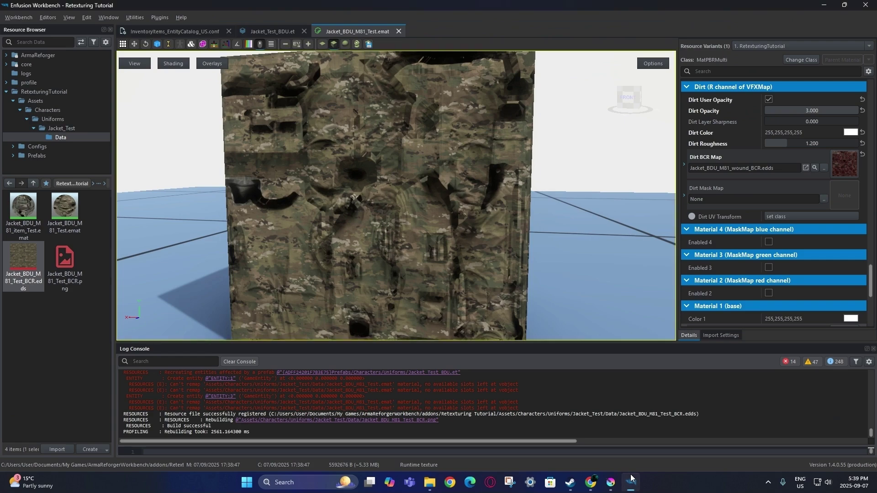
- Locate Jacket_BDU_M81_wound_BCR.edds in the Resource Browser and open it in the texture viewer
{"action": "left_click", "coordinate": [815, 168]}
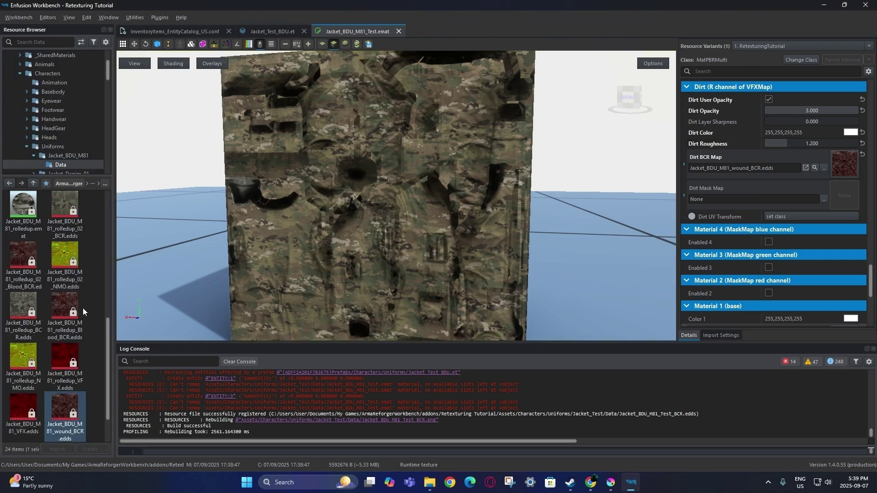
{"action": "double_click", "coordinate": [78, 412]}
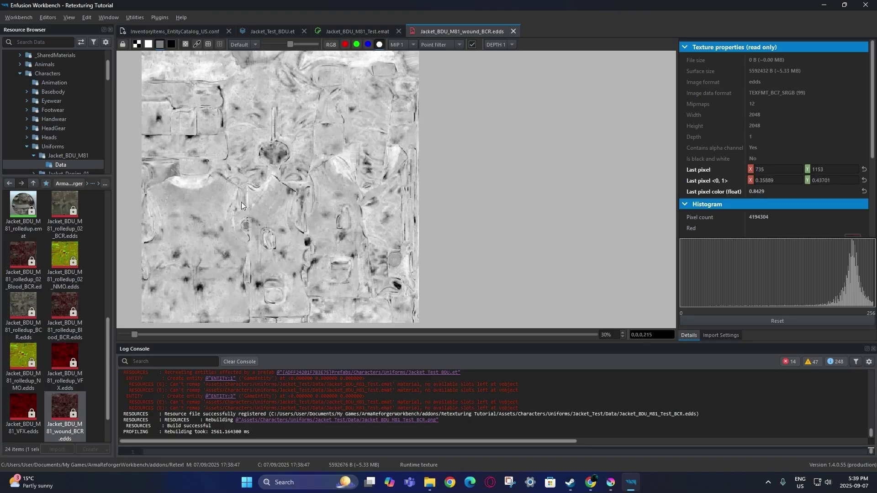
- Insert Jacket_BDU_M81_wound_A.png as a new Krita layer and duplicate it with Ctrl+J
{"action": "left_click", "coordinate": [513, 31]}
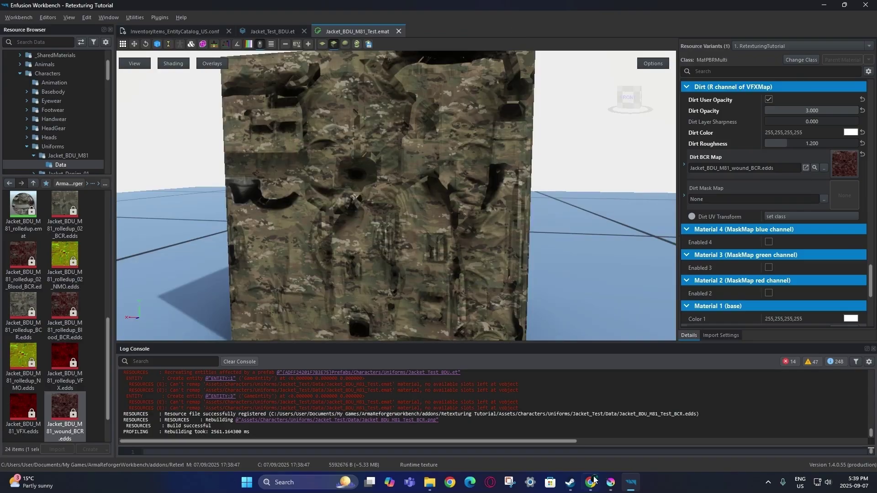
{"action": "left_click", "coordinate": [611, 482]}
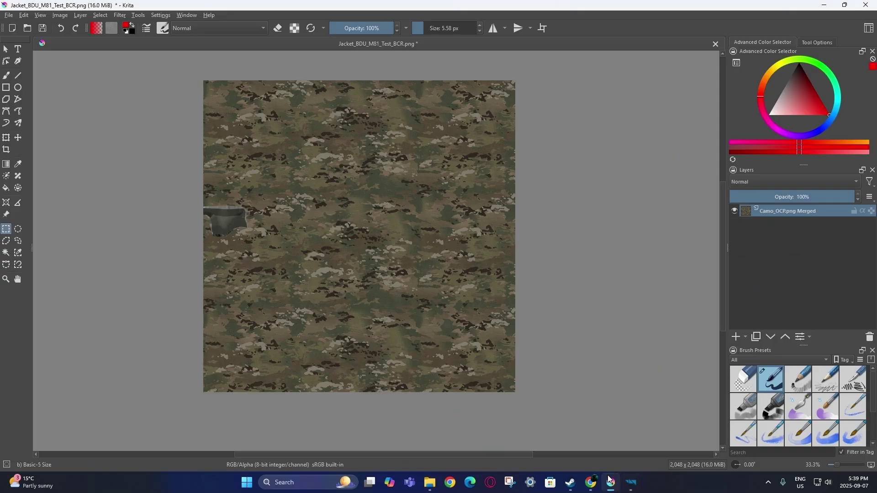
{"action": "left_click", "coordinate": [430, 482]}
{"action": "left_click_drag", "start_coordinate": [286, 187], "coordinate": [85, 258]}
{"action": "left_click", "coordinate": [85, 259]}
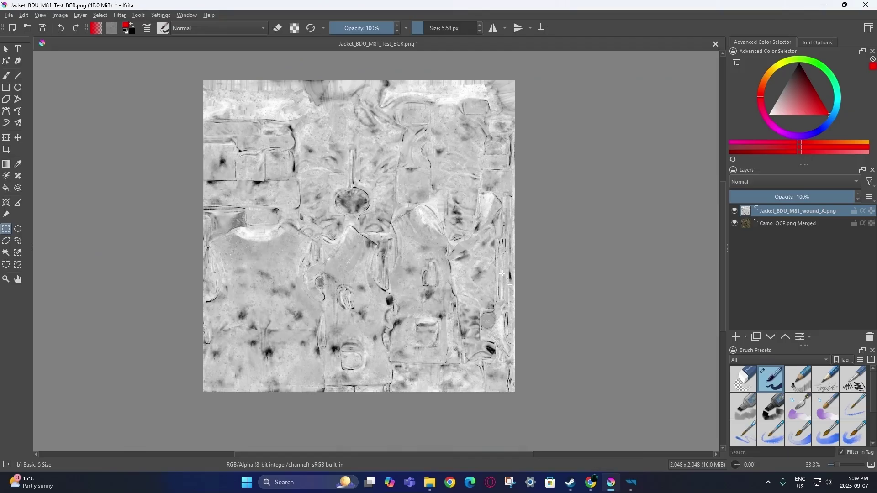
{"action": "left_click", "coordinate": [6, 138]}
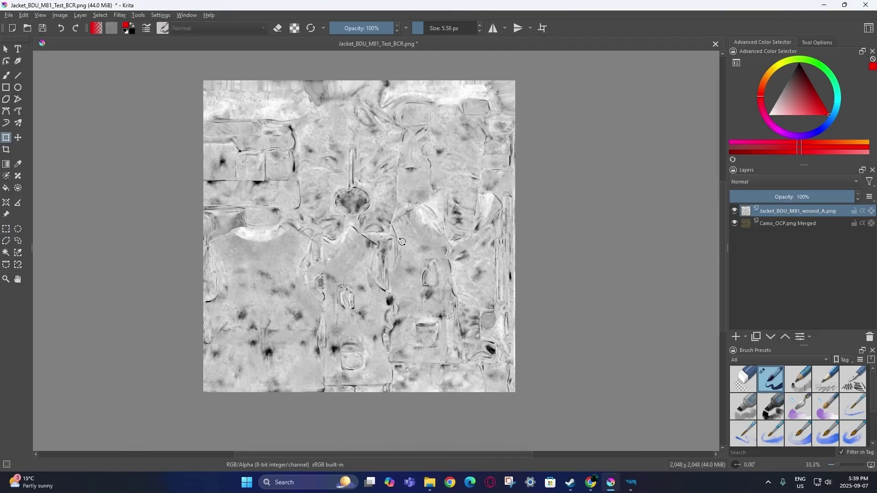
{"action": "key", "text": "ctrl+j"}
{"action": "key", "text": "ctrl+j"}
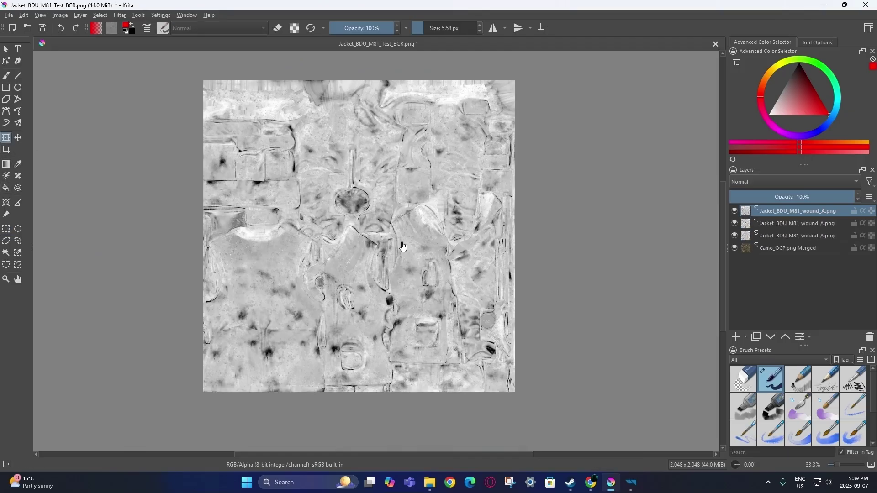
{"action": "left_click", "coordinate": [427, 482]}
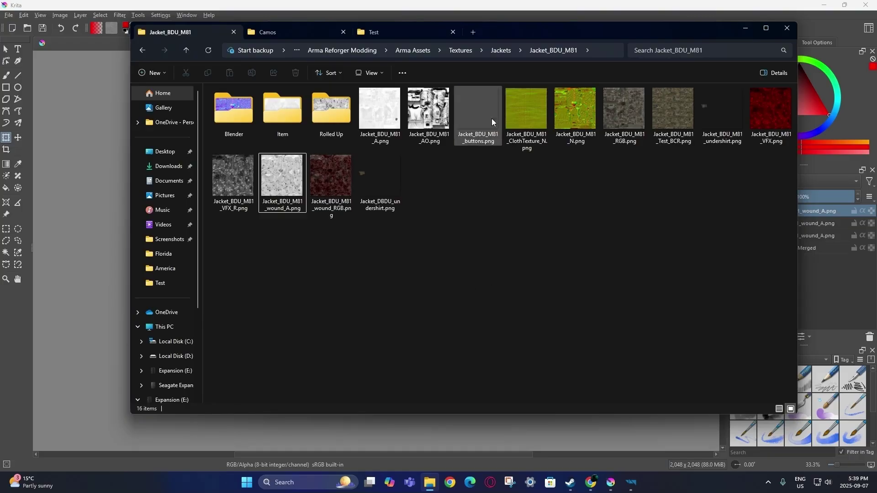
- Insert the dark red Wound_Base.png from the Textures folder as a new layer
{"action": "key", "text": "alt+Up"}
{"action": "key", "text": "alt+Up"}
{"action": "left_click", "coordinate": [726, 183]}
{"action": "left_click_drag", "start_coordinate": [720, 165], "coordinate": [72, 233]}
{"action": "left_click", "coordinate": [74, 214]}
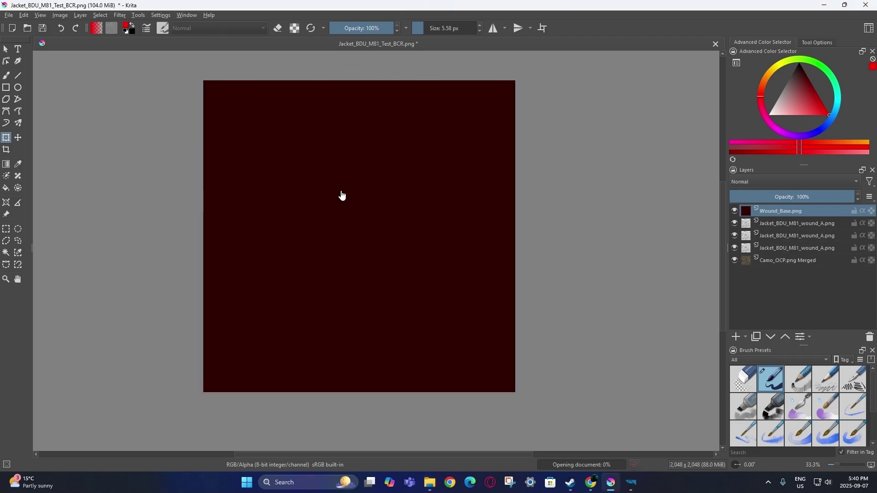
{"action": "scroll", "coordinate": [343, 196], "scroll_direction": "up", "scroll_amount": 1}
{"action": "middle_click_drag", "start_coordinate": [380, 178], "coordinate": [398, 217]}
{"action": "scroll", "coordinate": [398, 218], "scroll_direction": "up", "scroll_amount": 1}
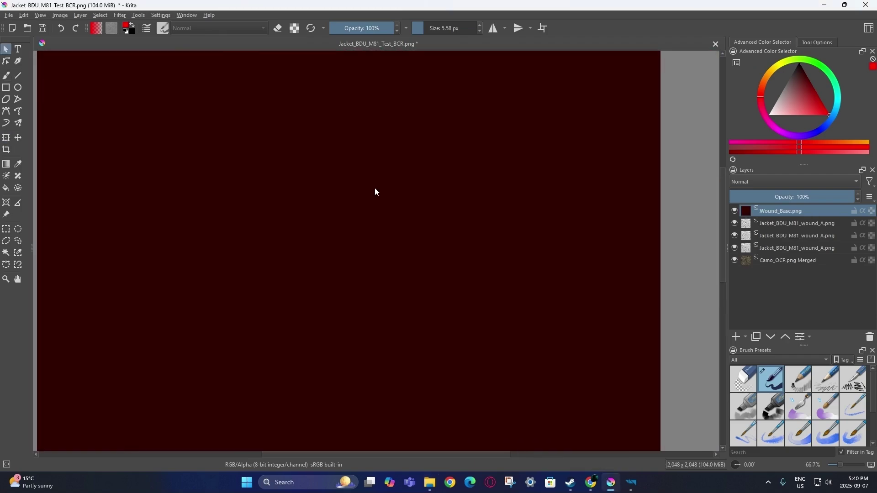
{"action": "scroll", "coordinate": [375, 192], "scroll_direction": "down", "scroll_amount": 1}
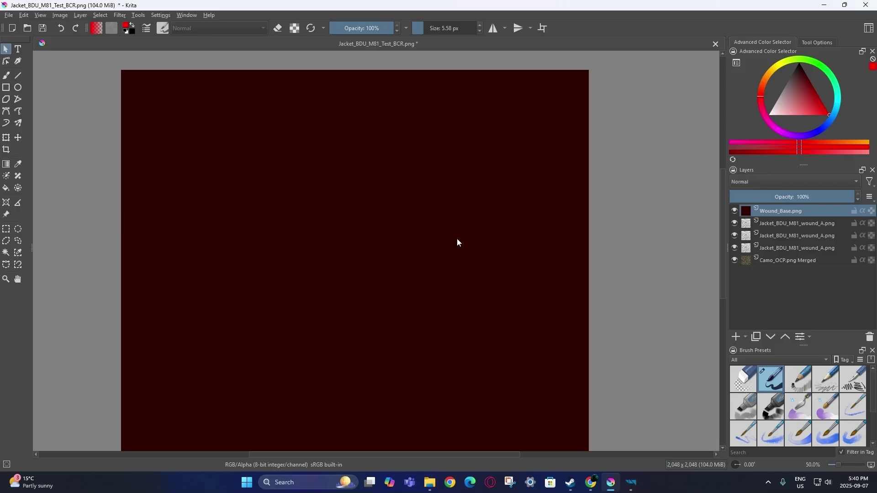
{"action": "scroll", "coordinate": [451, 242], "scroll_direction": "down", "scroll_amount": 1}
- Duplicate Wound_Base, then move one wound_A below the camo and another between the Wound_Base copies
{"action": "left_click", "coordinate": [6, 139]}
{"action": "key", "text": "ctrl+j"}
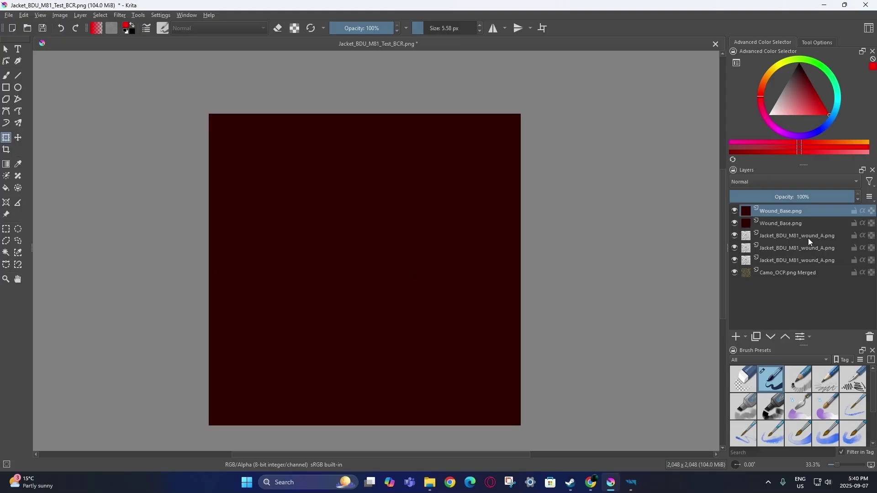
{"action": "left_click", "coordinate": [801, 264]}
{"action": "left_click_drag", "start_coordinate": [799, 264], "coordinate": [800, 277]}
{"action": "left_click", "coordinate": [791, 235]}
{"action": "left_click_drag", "start_coordinate": [796, 239], "coordinate": [803, 223]}
{"action": "mouse_move", "coordinate": [803, 223]}
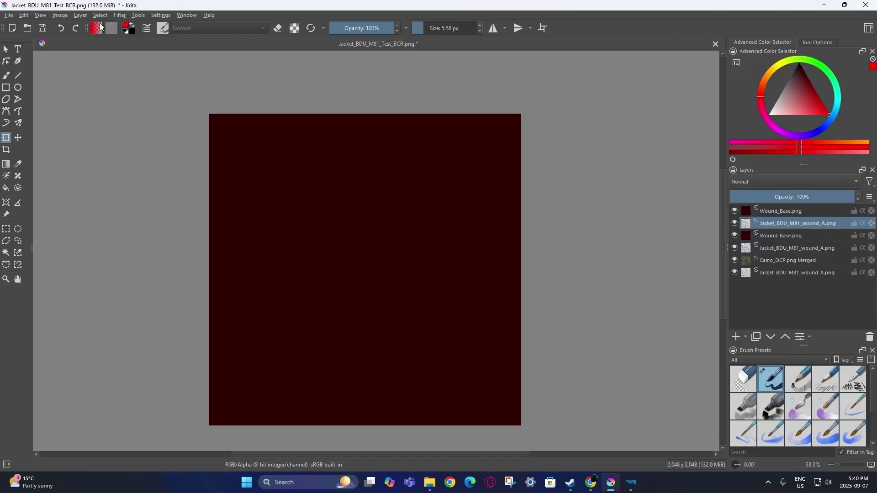
- Invert the tones of the wound_A layer with the Invert filter
{"action": "left_click", "coordinate": [120, 15]}
{"action": "mouse_move", "coordinate": [133, 48]}
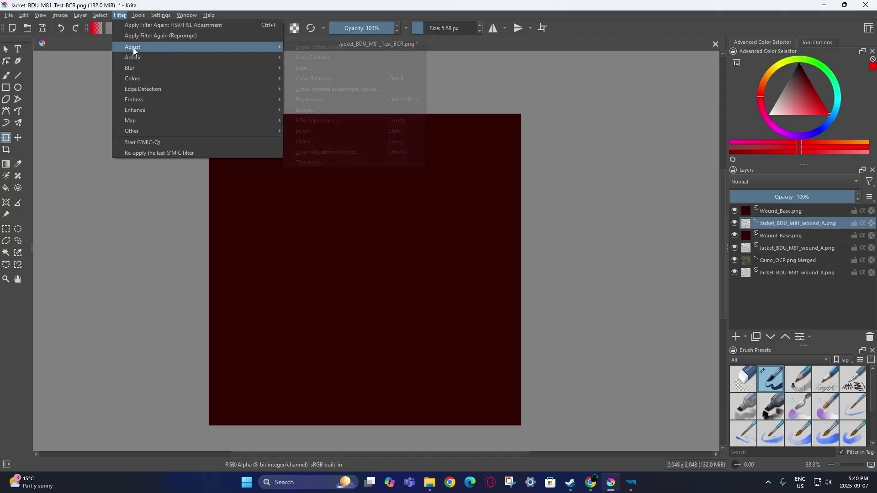
{"action": "left_click", "coordinate": [318, 131]}
- Convert both wound_A layers into transparency masks
{"action": "right_click", "coordinate": [799, 221]}
{"action": "mouse_move", "coordinate": [794, 398]}
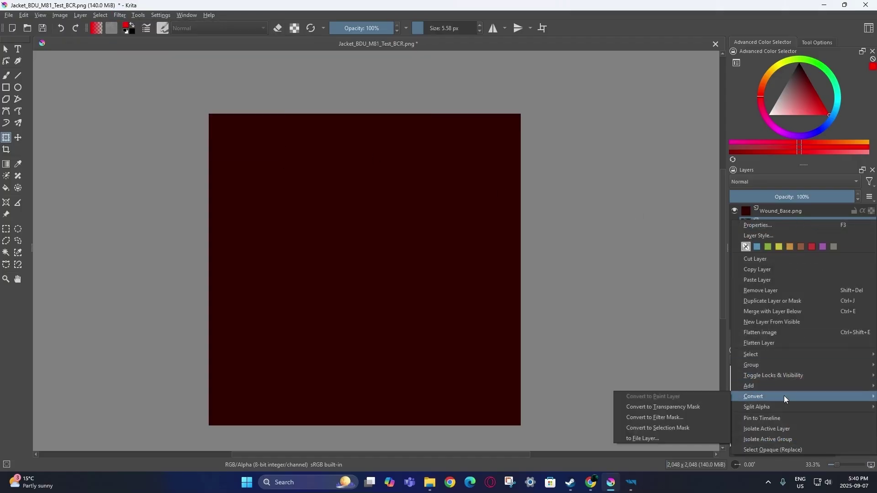
{"action": "left_click", "coordinate": [695, 408]}
{"action": "left_click", "coordinate": [785, 251]}
{"action": "right_click", "coordinate": [785, 250]}
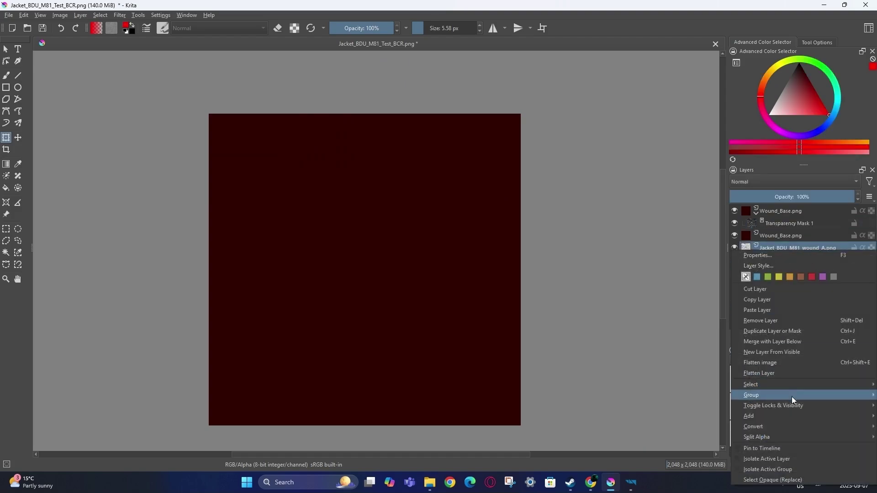
{"action": "left_click", "coordinate": [700, 438]}
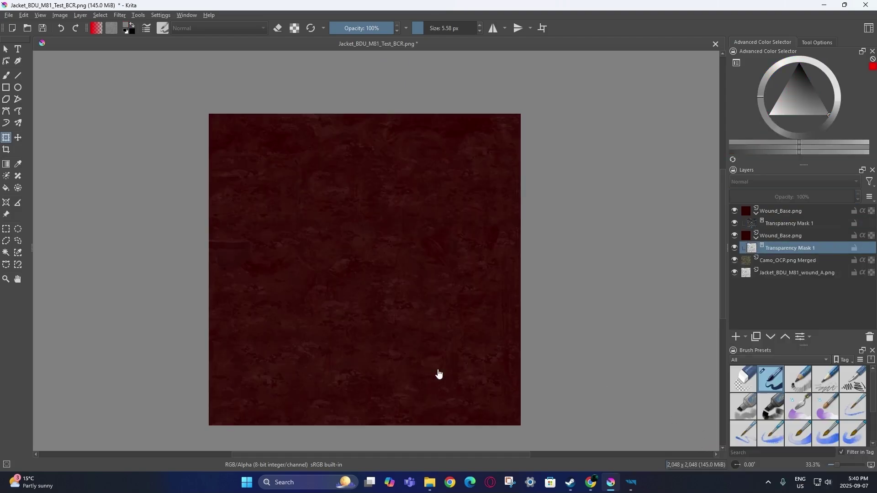
- Merge the layers from Wound_Base down into the Camo_OCP.png Merged layer
{"action": "scroll", "coordinate": [363, 343], "scroll_direction": "up", "scroll_amount": 1}
{"action": "scroll", "coordinate": [437, 294], "scroll_direction": "down", "scroll_amount": 1}
{"action": "scroll", "coordinate": [425, 276], "scroll_direction": "up", "scroll_amount": 2}
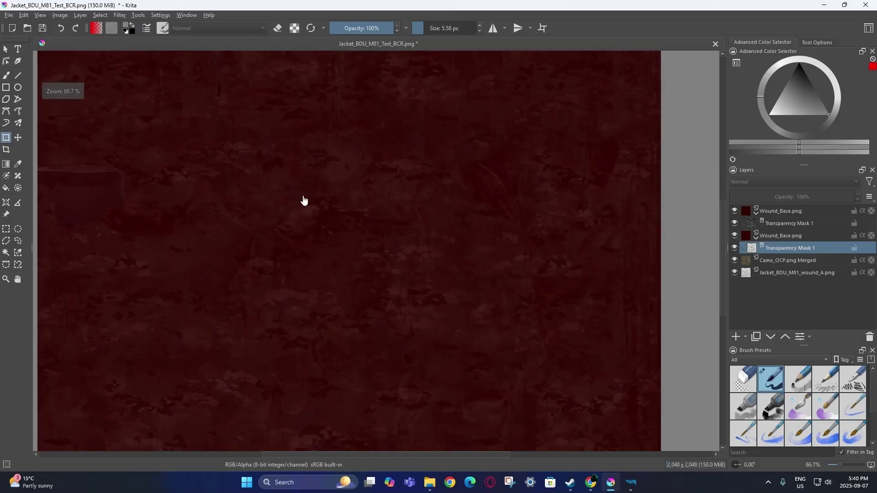
{"action": "scroll", "coordinate": [384, 272], "scroll_direction": "down", "scroll_amount": 1}
{"action": "scroll", "coordinate": [446, 262], "scroll_direction": "down", "scroll_amount": 1}
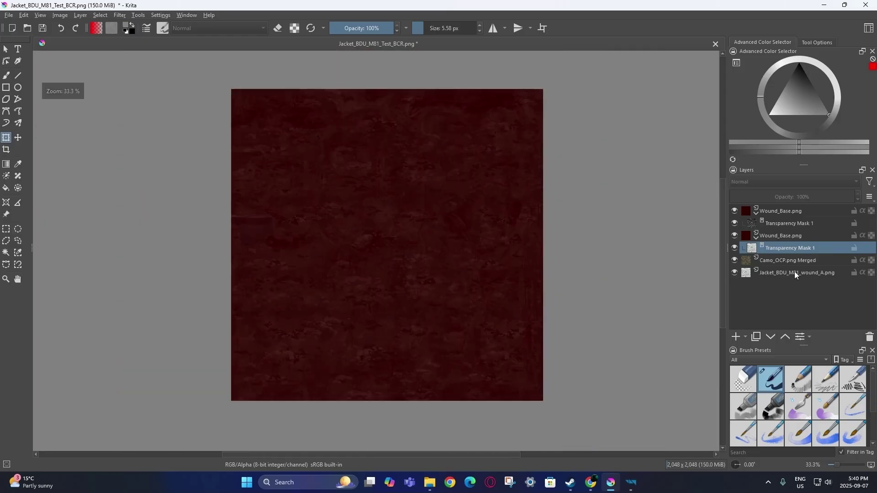
{"action": "left_click", "coordinate": [788, 260]}
{"action": "left_click", "coordinate": [782, 211], "text": "shift"}
{"action": "right_click", "coordinate": [783, 210]}
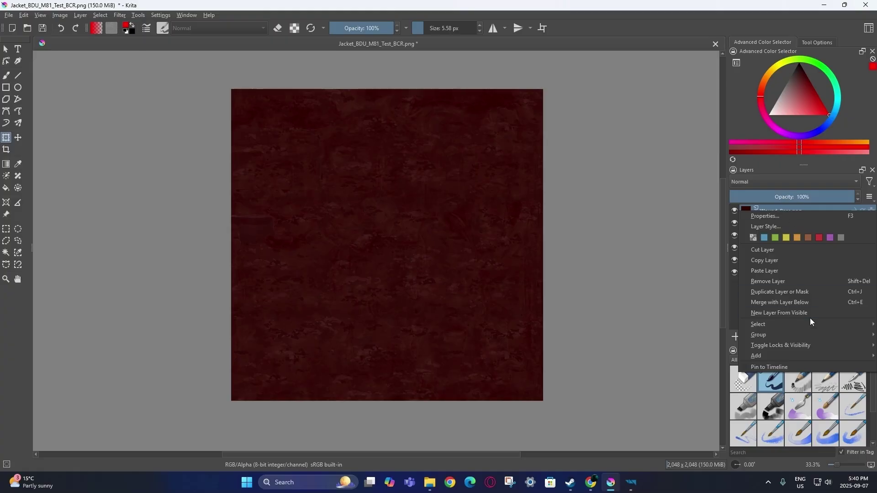
{"action": "left_click", "coordinate": [808, 305]}
- Turn the remaining wound_A layer into a transparency mask on the merged layer
{"action": "right_click", "coordinate": [791, 220]}
{"action": "mouse_move", "coordinate": [766, 395]}
{"action": "left_click", "coordinate": [698, 407]}
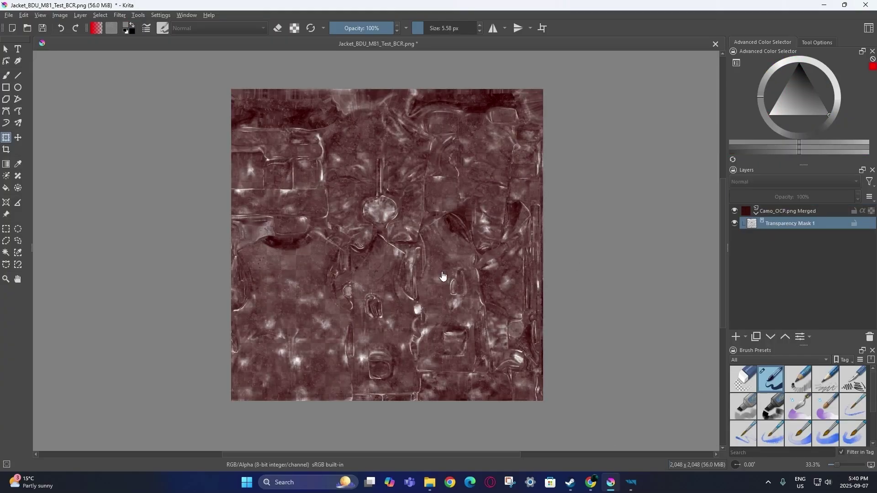
- Save the texture as Jacket_BDU_M81_Test_Wound_BCR.png and accept the PNG export options
{"action": "left_click", "coordinate": [9, 15]}
{"action": "left_click", "coordinate": [27, 68]}
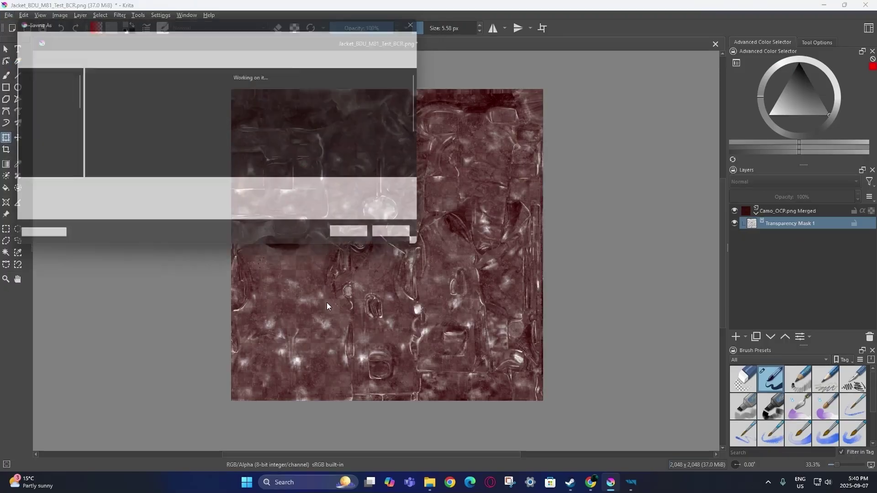
{"action": "left_click", "coordinate": [118, 191]}
{"action": "type", "text": "Bloody_BCR.png"}
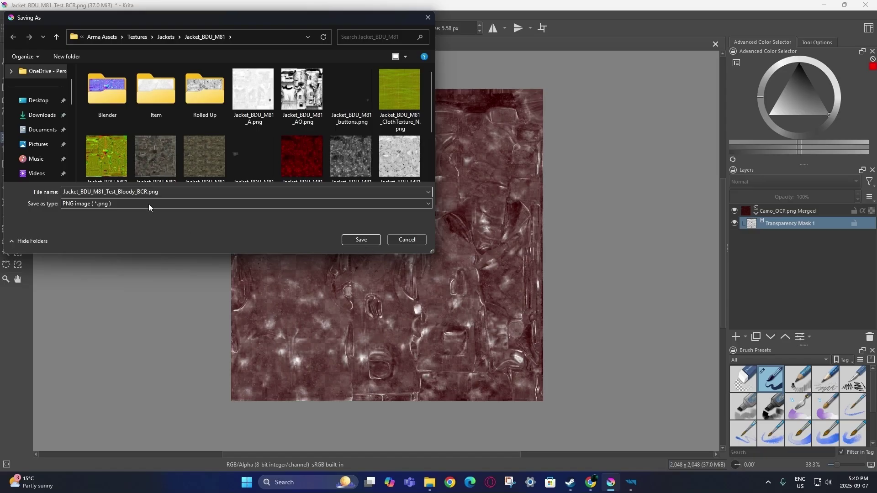
{"action": "left_click_drag", "start_coordinate": [134, 193], "coordinate": [122, 192]}
{"action": "type", "text": "Wound"}
{"action": "left_click", "coordinate": [361, 241]}
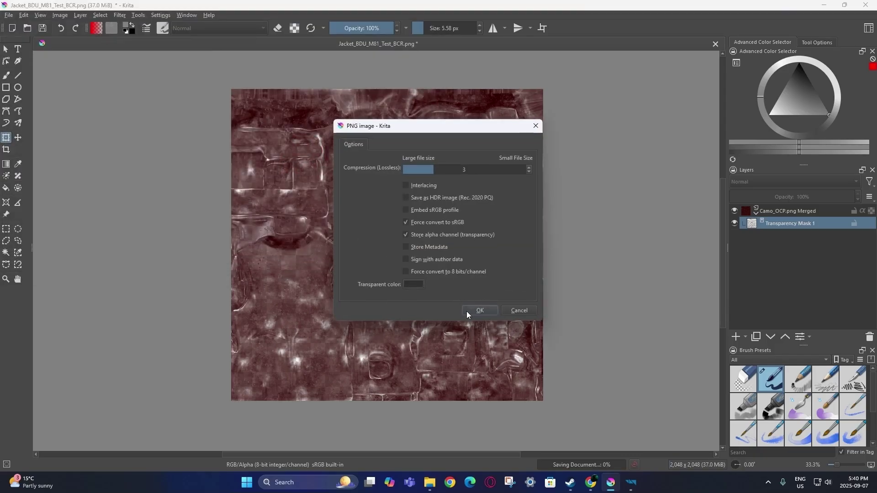
{"action": "left_click", "coordinate": [468, 311]}
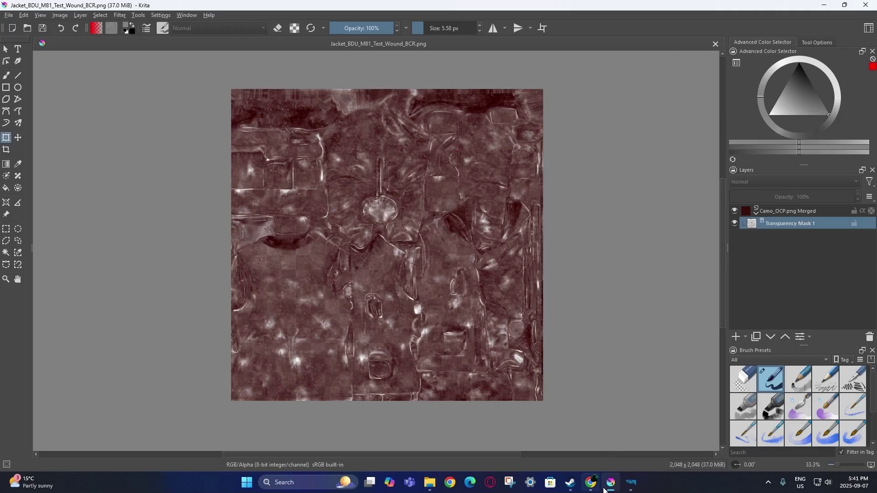
- Back in Workbench, reveal the jacket material's folder in the Resource Browser
{"action": "left_click", "coordinate": [624, 487]}
{"action": "right_click", "coordinate": [360, 33]}
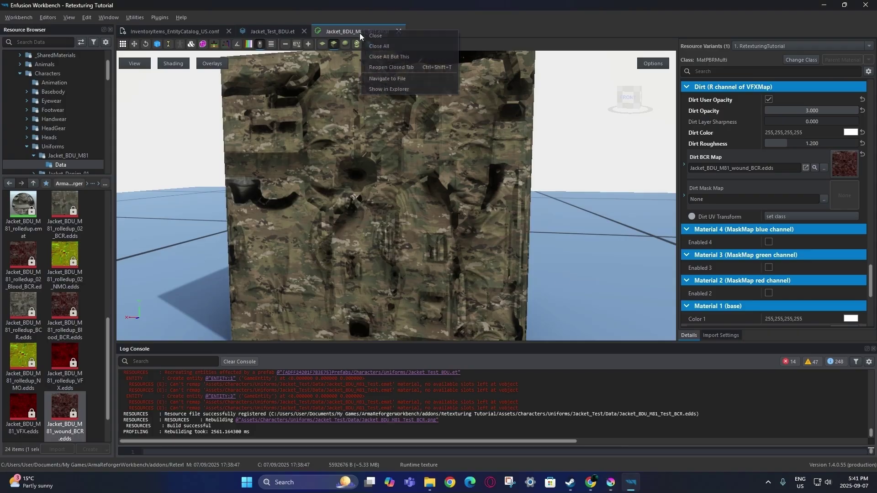
{"action": "left_click", "coordinate": [387, 80]}
- Import Jacket_BDU_M81_Test_Wound_BCR.png from Jackets/Jacket_BDU_M81 into the Jacket_Test Data folder
{"action": "left_click", "coordinate": [435, 486]}
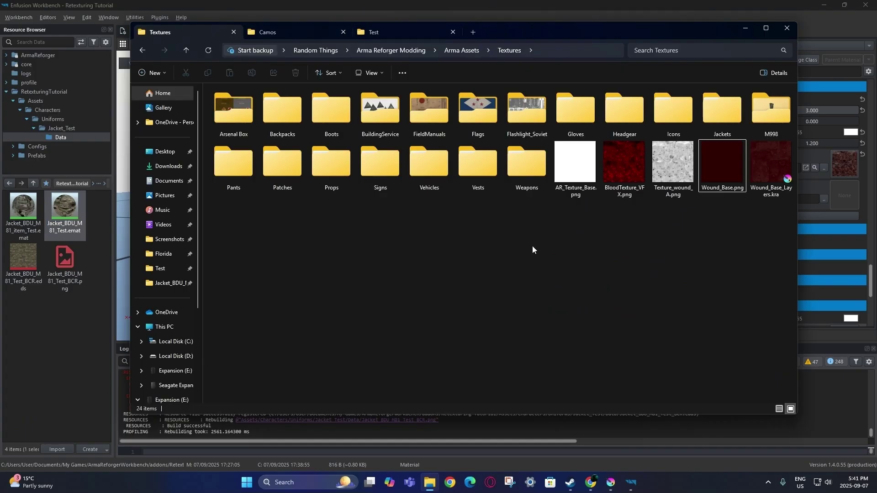
{"action": "double_click", "coordinate": [706, 115]}
{"action": "left_click", "coordinate": [247, 116]}
{"action": "double_click", "coordinate": [262, 103]}
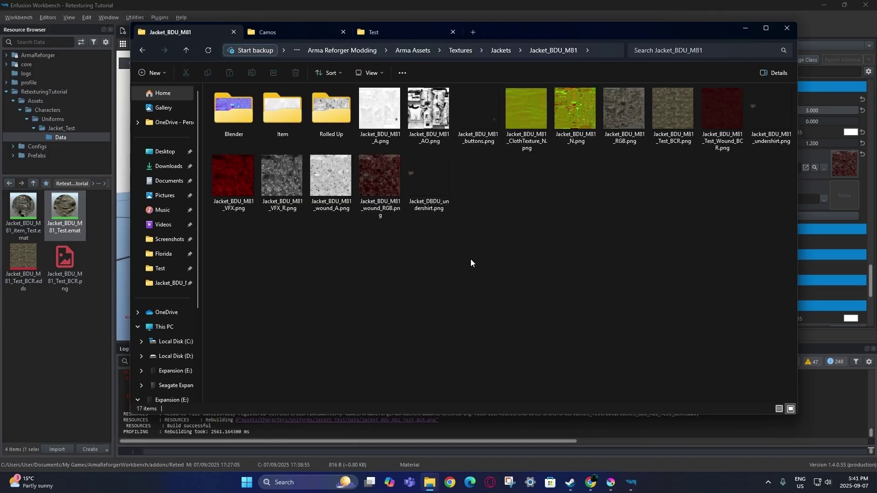
{"action": "left_click", "coordinate": [715, 149]}
{"action": "left_click_drag", "start_coordinate": [725, 126], "coordinate": [39, 311]}
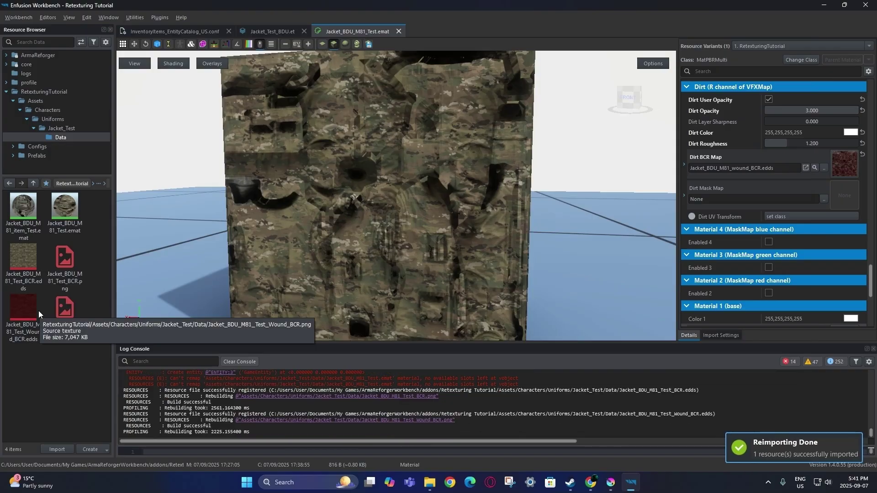
- Assign Jacket_BDU_M81_Test_Wound_BCR.edds as the Dirt BCR Map and uncheck Dirt User Opacity
{"action": "left_click_drag", "start_coordinate": [27, 316], "coordinate": [712, 174]}
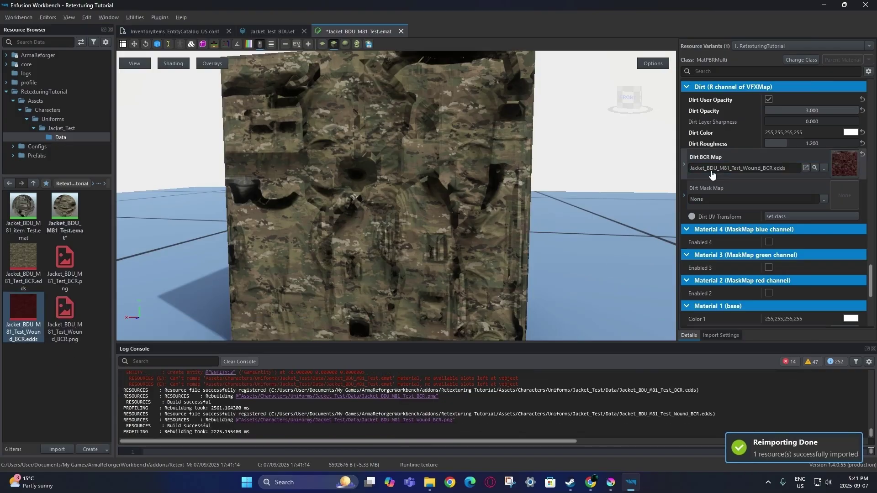
{"action": "left_click", "coordinate": [769, 100]}
{"action": "left_click_drag", "start_coordinate": [459, 207], "coordinate": [498, 187]}
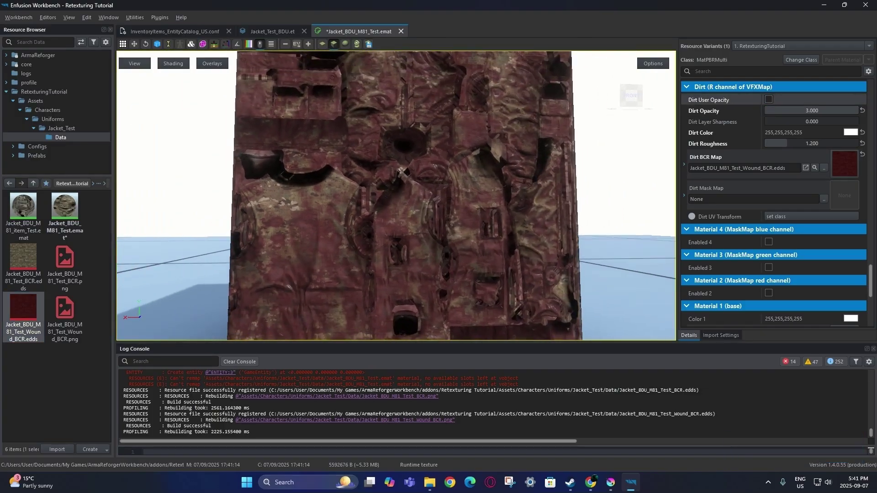
- Set the Dirt Color to pure red (255,0,0)
{"action": "left_click", "coordinate": [850, 133]}
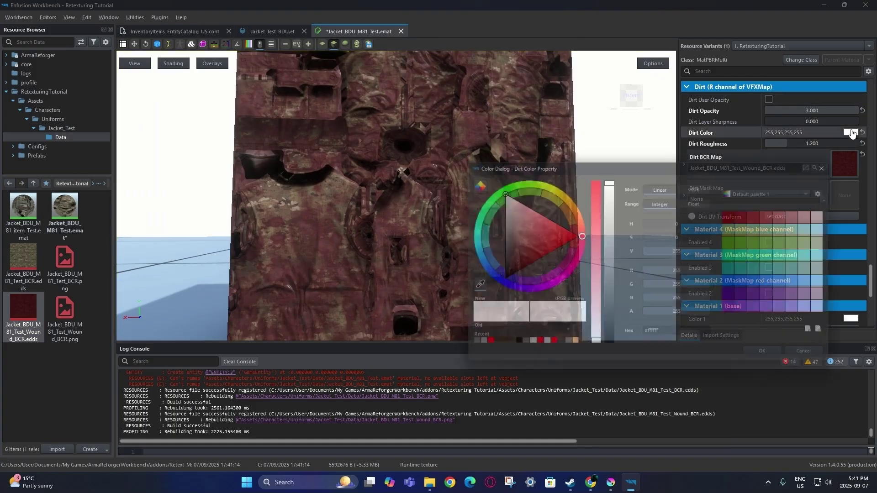
{"action": "left_click_drag", "start_coordinate": [593, 263], "coordinate": [596, 141]}
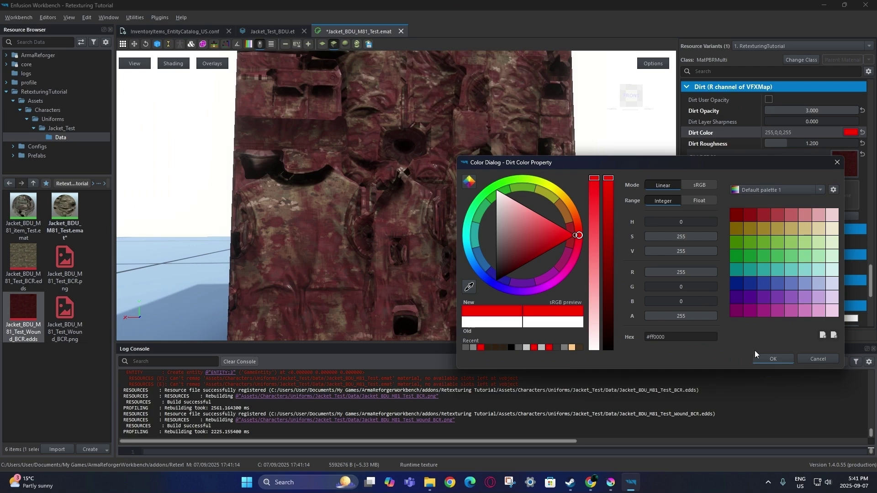
{"action": "left_click", "coordinate": [774, 359]}
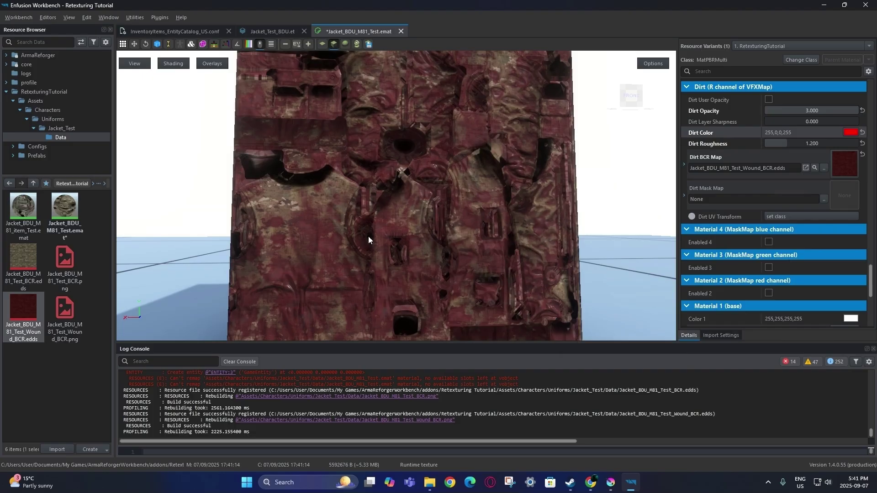
- Set the jacket material's Dirt Opacity to 2.5
{"action": "scroll", "coordinate": [369, 237], "scroll_direction": "up", "scroll_amount": 2}
{"action": "scroll", "coordinate": [444, 220], "scroll_direction": "up", "scroll_amount": 2}
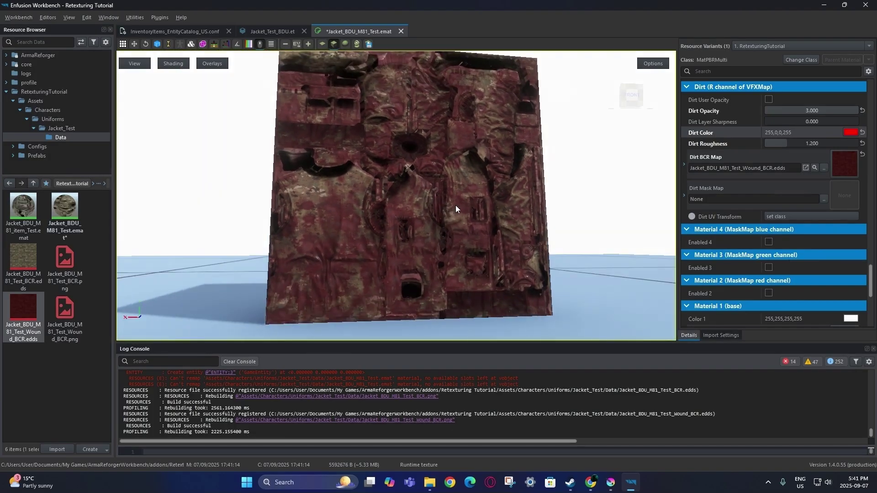
{"action": "scroll", "coordinate": [398, 228], "scroll_direction": "down", "scroll_amount": 2}
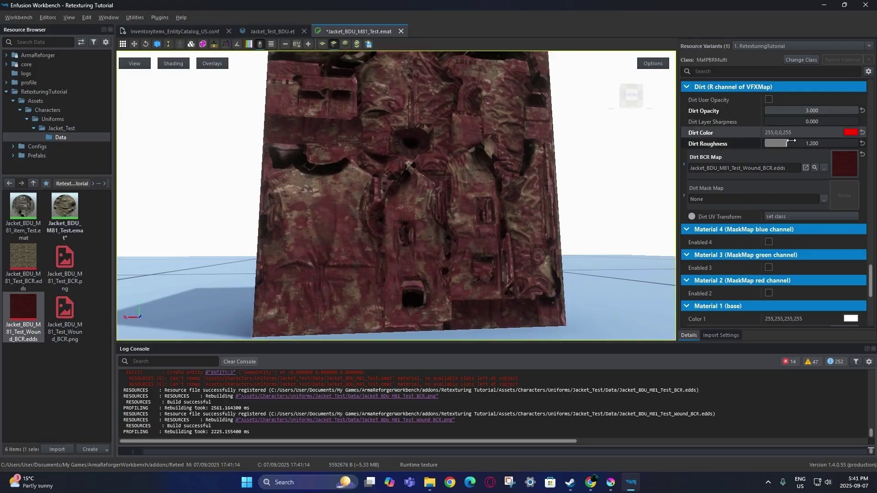
{"action": "left_click_drag", "start_coordinate": [839, 111], "coordinate": [867, 113]}
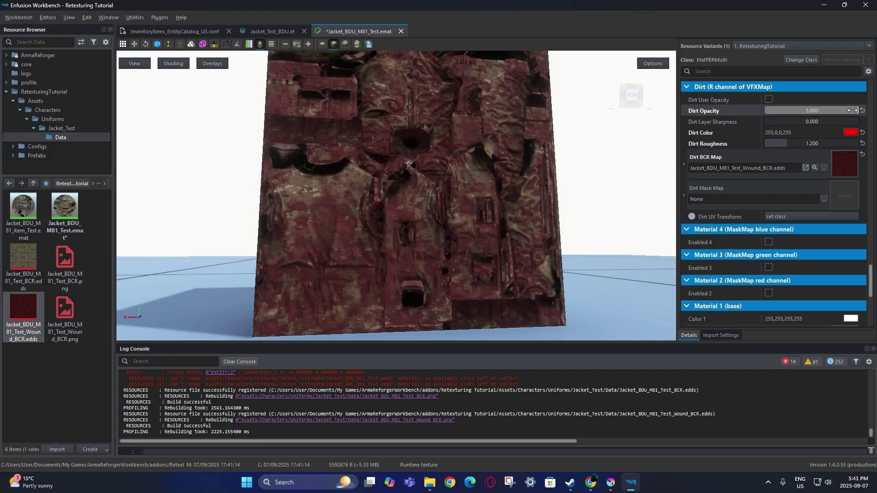
{"action": "left_click_drag", "start_coordinate": [854, 110], "coordinate": [843, 109]}
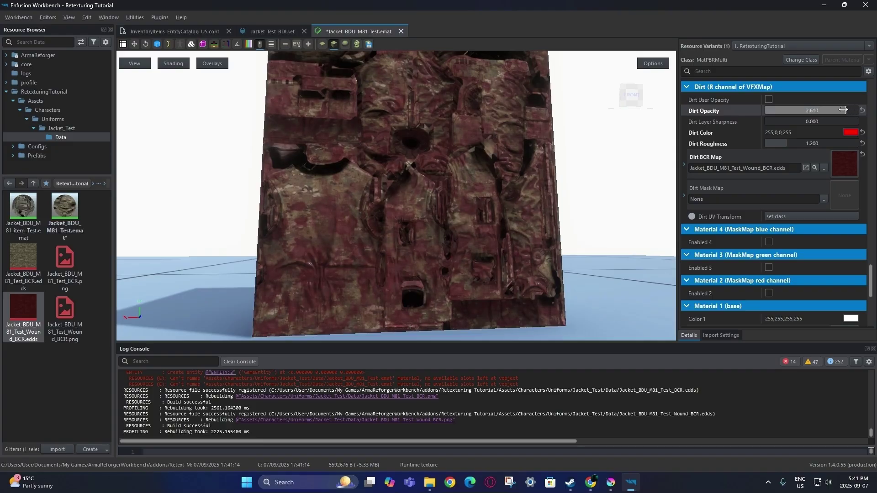
{"action": "double_click", "coordinate": [830, 108]}
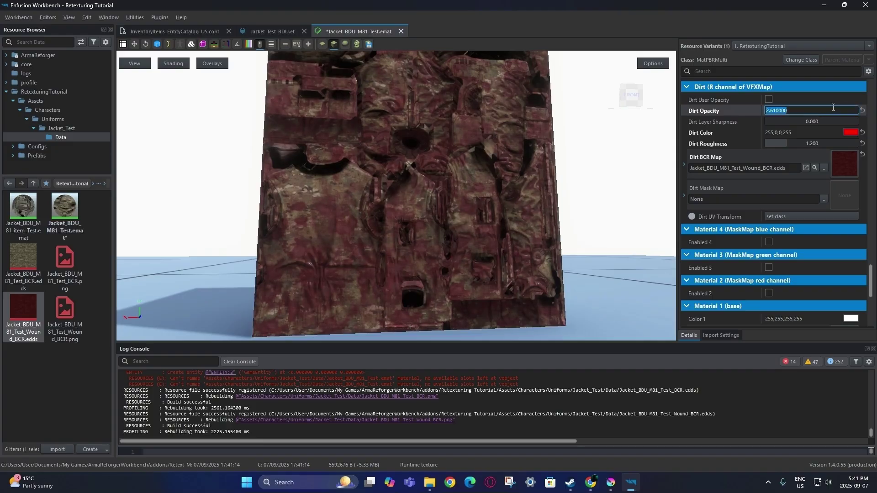
{"action": "type", "text": "2.5"}
{"action": "key", "text": "Return"}
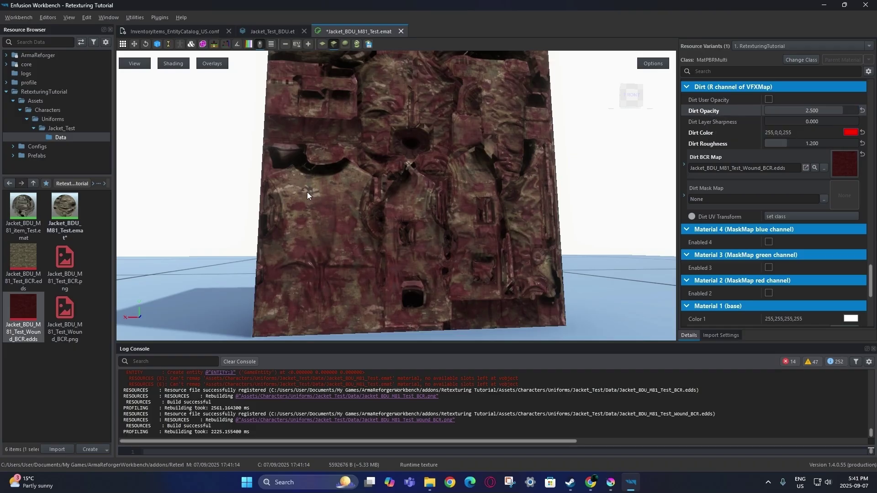
- Save the Jacket_BDU_M81_Test.emat material
{"action": "scroll", "coordinate": [307, 192], "scroll_direction": "up", "scroll_amount": 3}
{"action": "scroll", "coordinate": [287, 211], "scroll_direction": "up", "scroll_amount": 5}
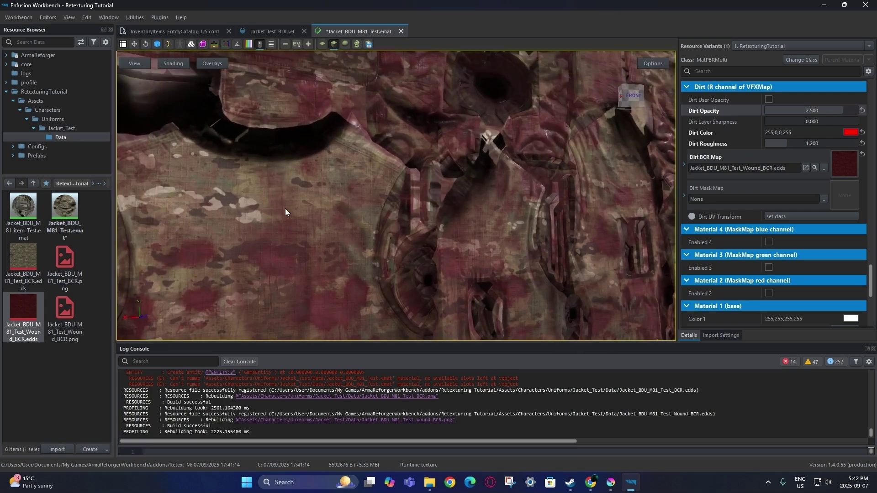
{"action": "scroll", "coordinate": [414, 218], "scroll_direction": "down", "scroll_amount": 5}
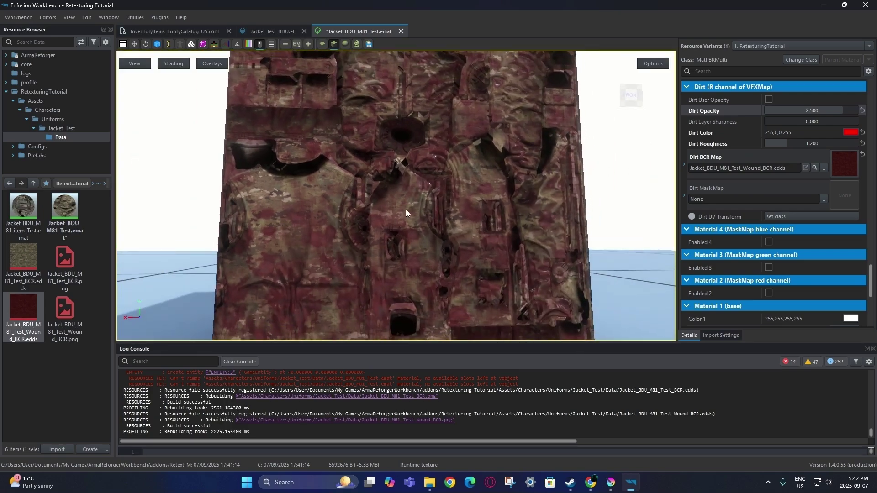
{"action": "key", "text": "ctrl+s"}
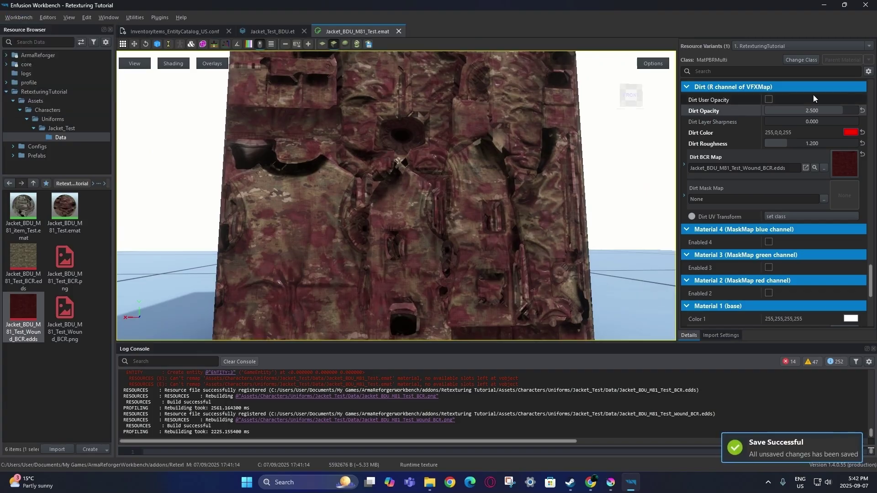
- Re-check Dirt User Opacity, close Jacket_BDU_M81_Test.emat, and open Jacket_BDU_M81_item_Test.emat on a cube preview
{"action": "left_click", "coordinate": [768, 98]}
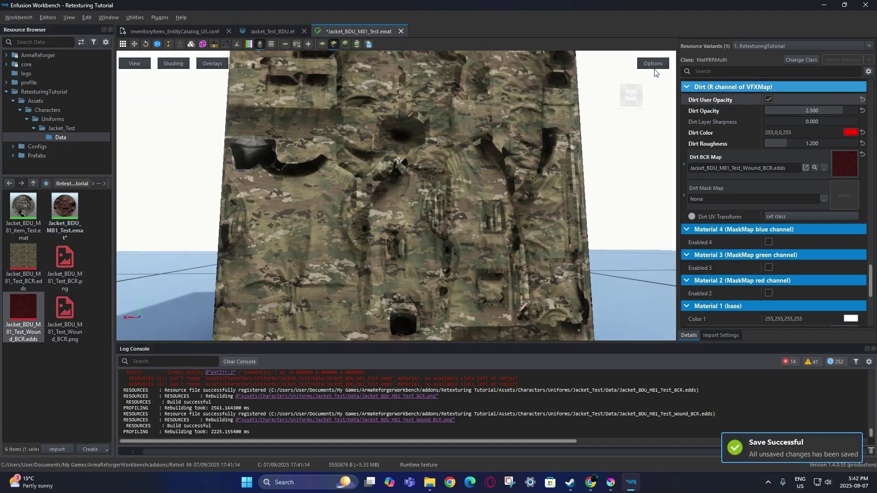
{"action": "left_click", "coordinate": [401, 31]}
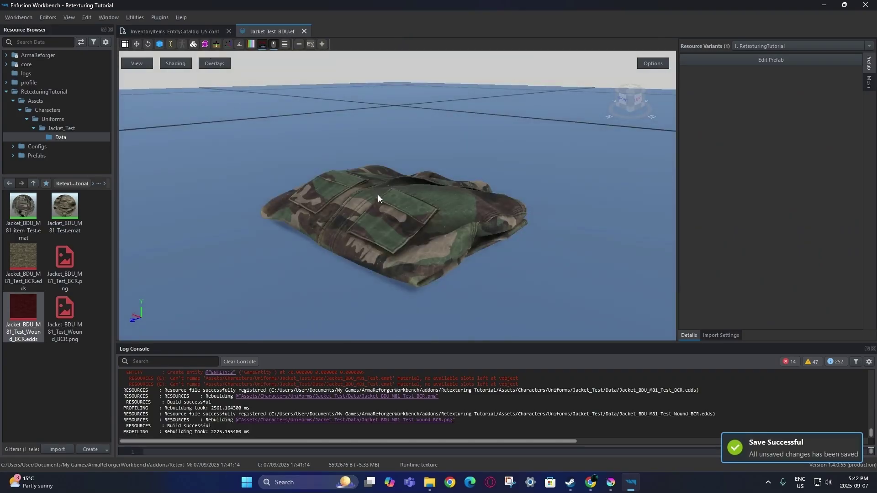
{"action": "double_click", "coordinate": [23, 207]}
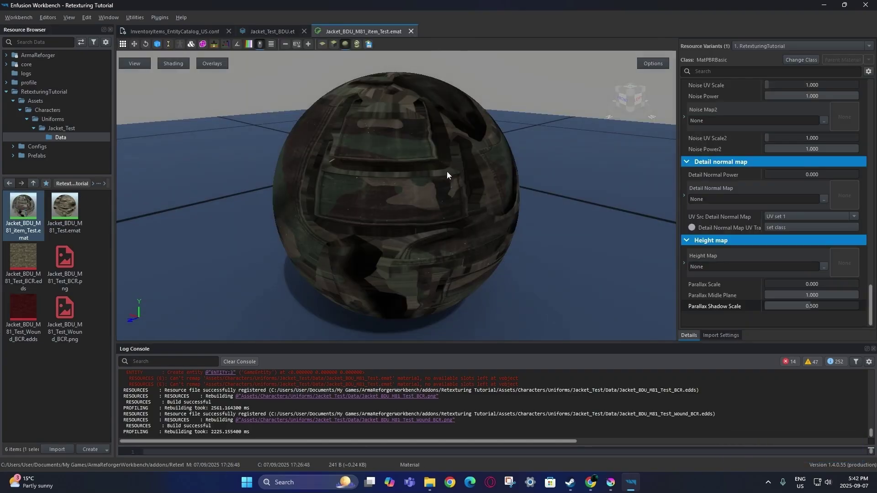
{"action": "left_click", "coordinate": [334, 45]}
{"action": "left_click_drag", "start_coordinate": [524, 130], "coordinate": [540, 213]}
{"action": "scroll", "coordinate": [729, 278], "scroll_direction": "up", "scroll_amount": 10}
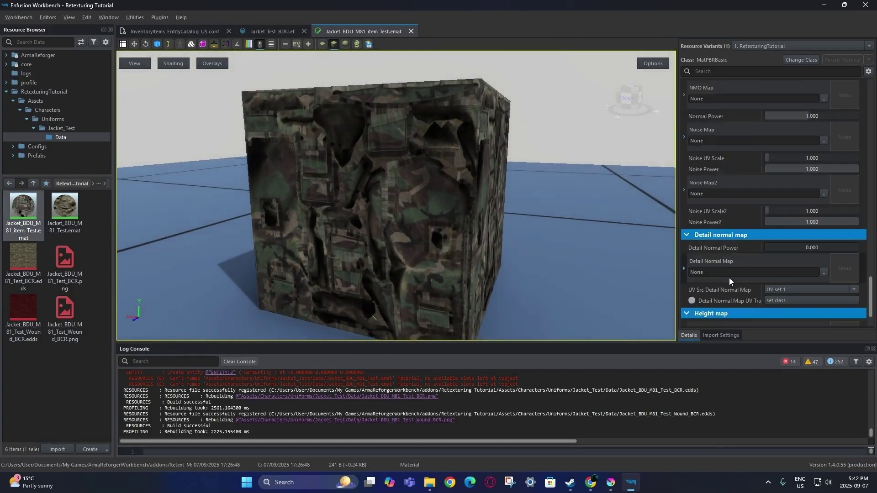
{"action": "scroll", "coordinate": [727, 276], "scroll_direction": "up", "scroll_amount": 10}
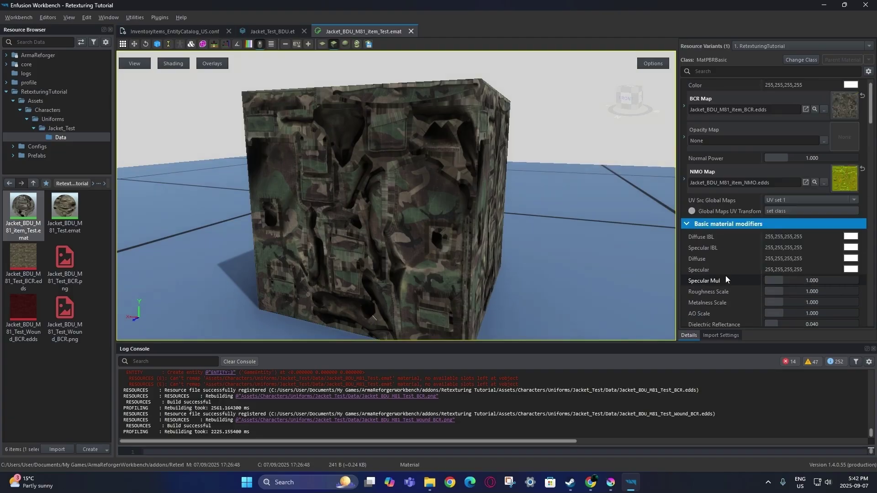